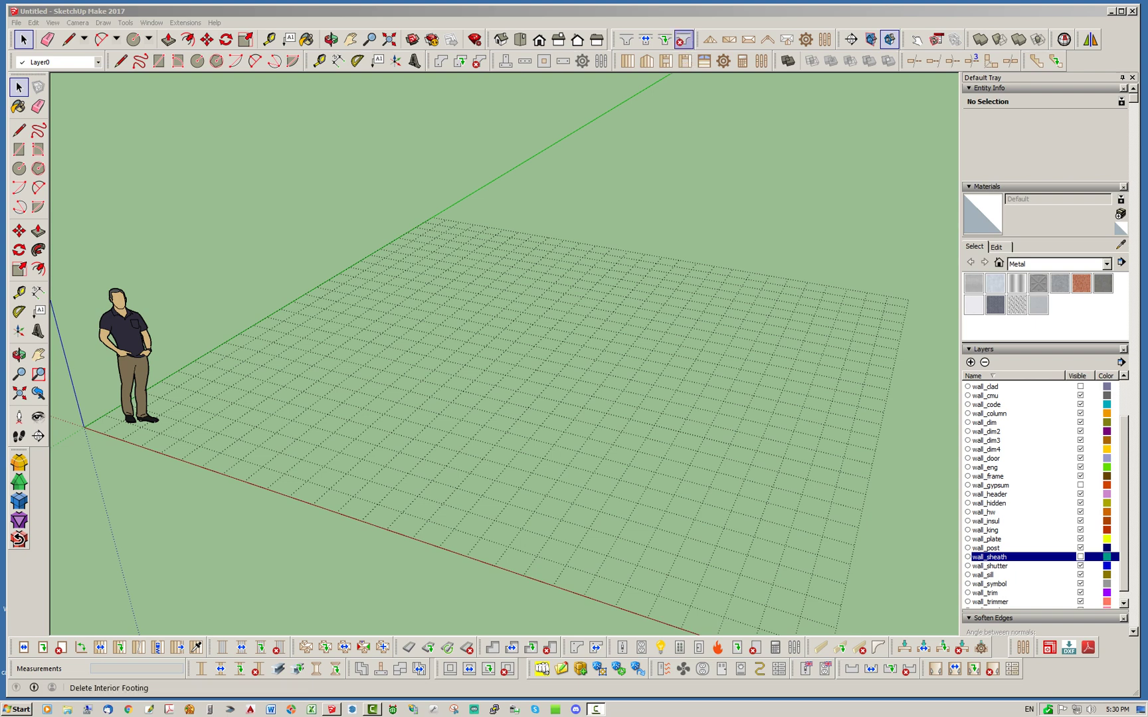
Open the Draw Wall parameters and examine the basic, corner start, corner end and advanced options, leaving them unchanged.
left_click(685, 12)
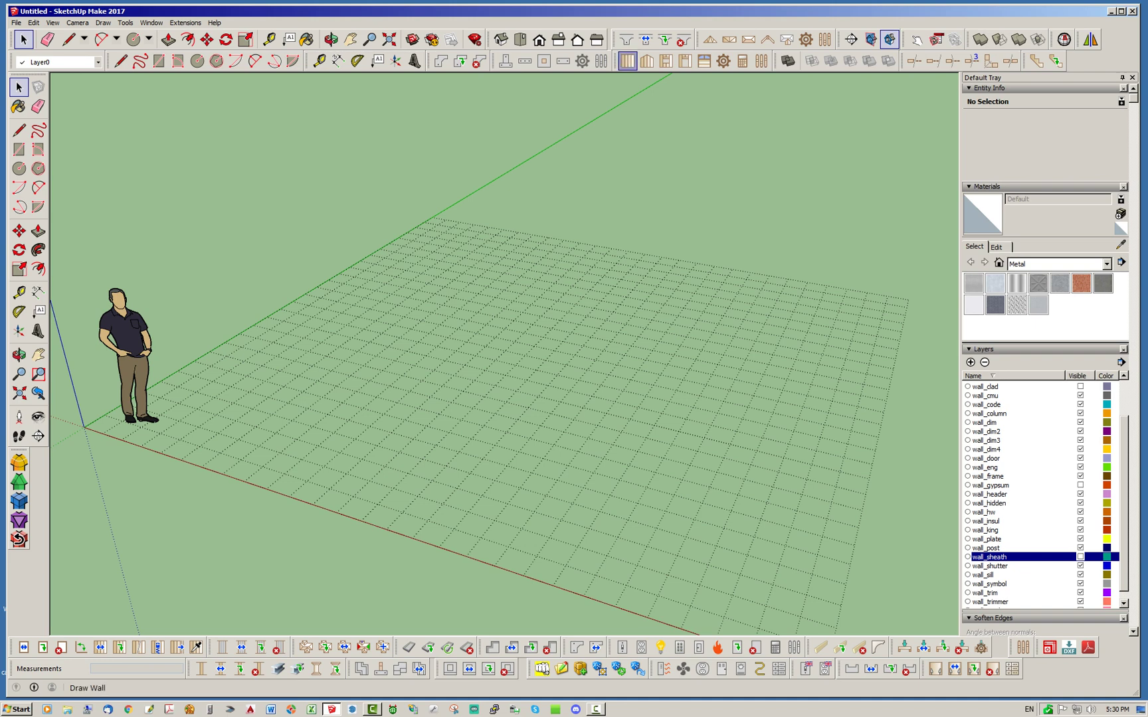
left_click(627, 61)
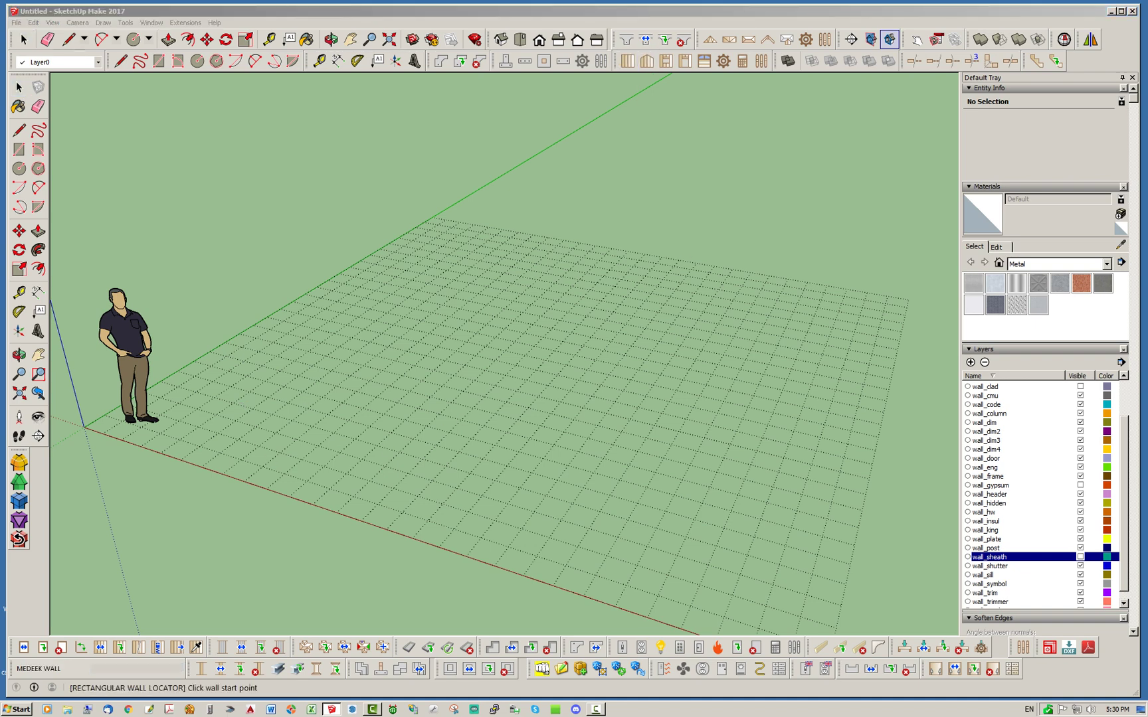
key("Tab")
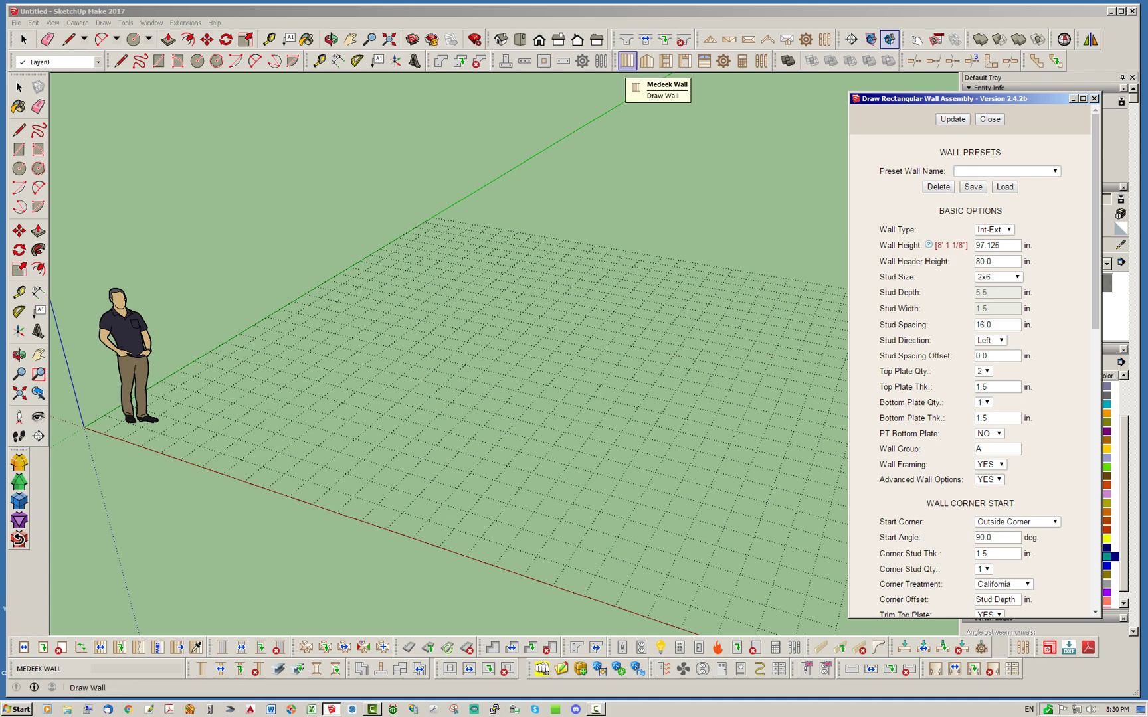
left_click(626, 60)
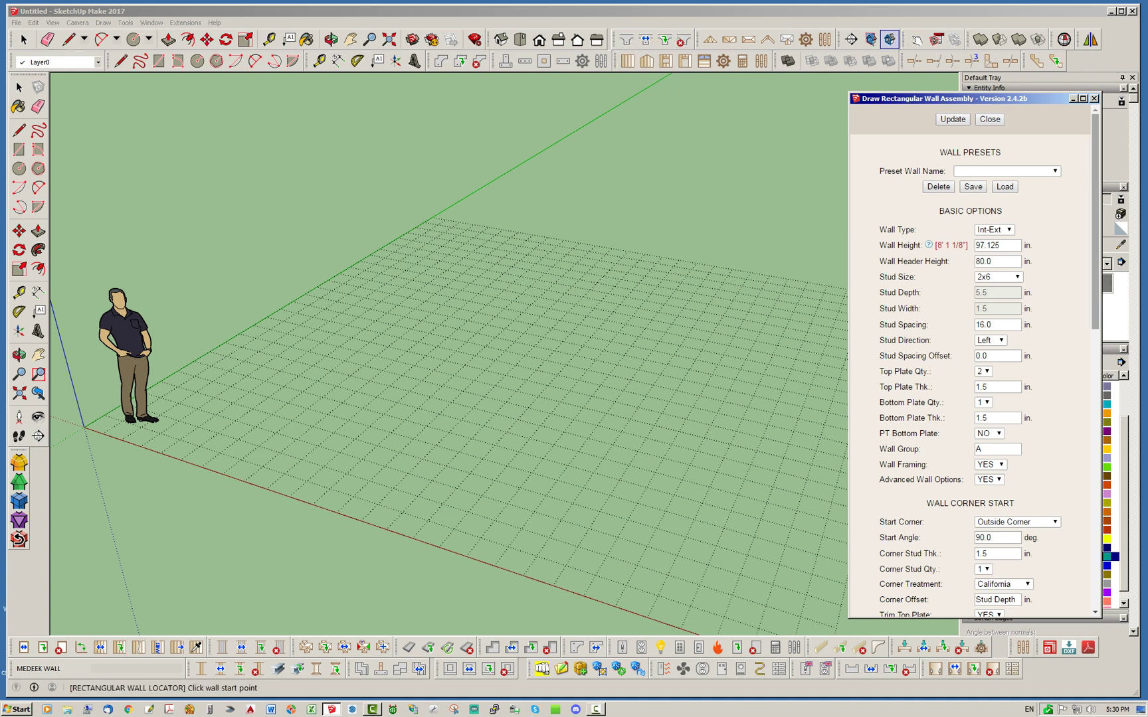
scroll(970, 359, "down", 5)
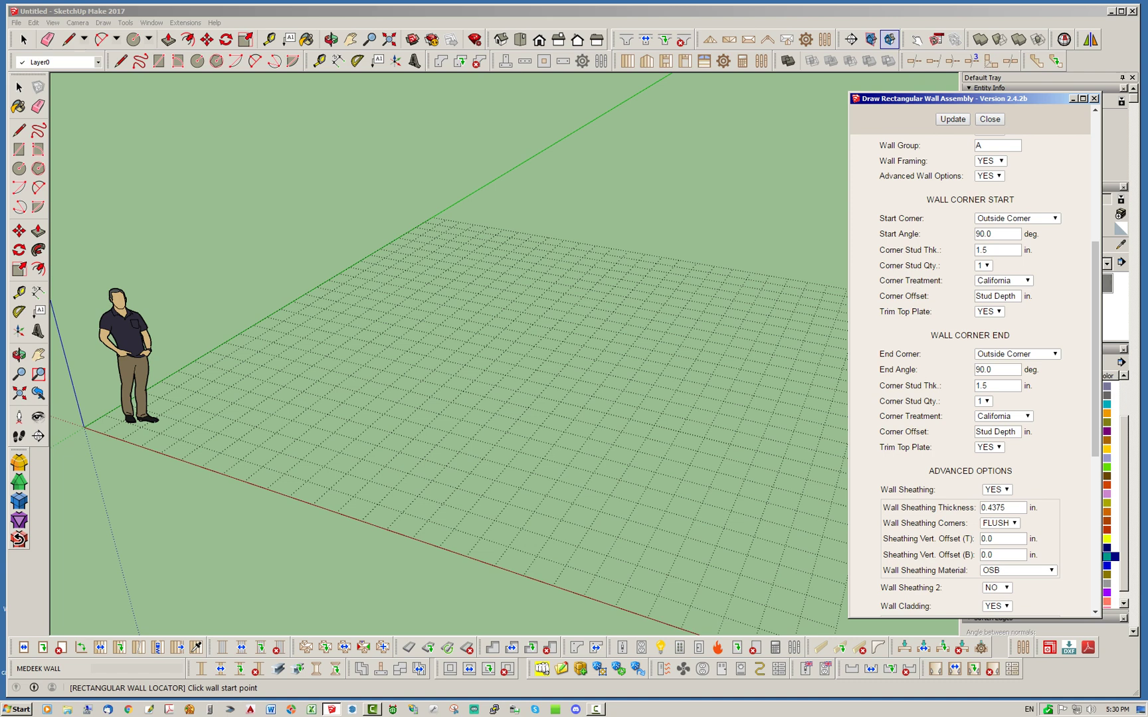
left_click(989, 119)
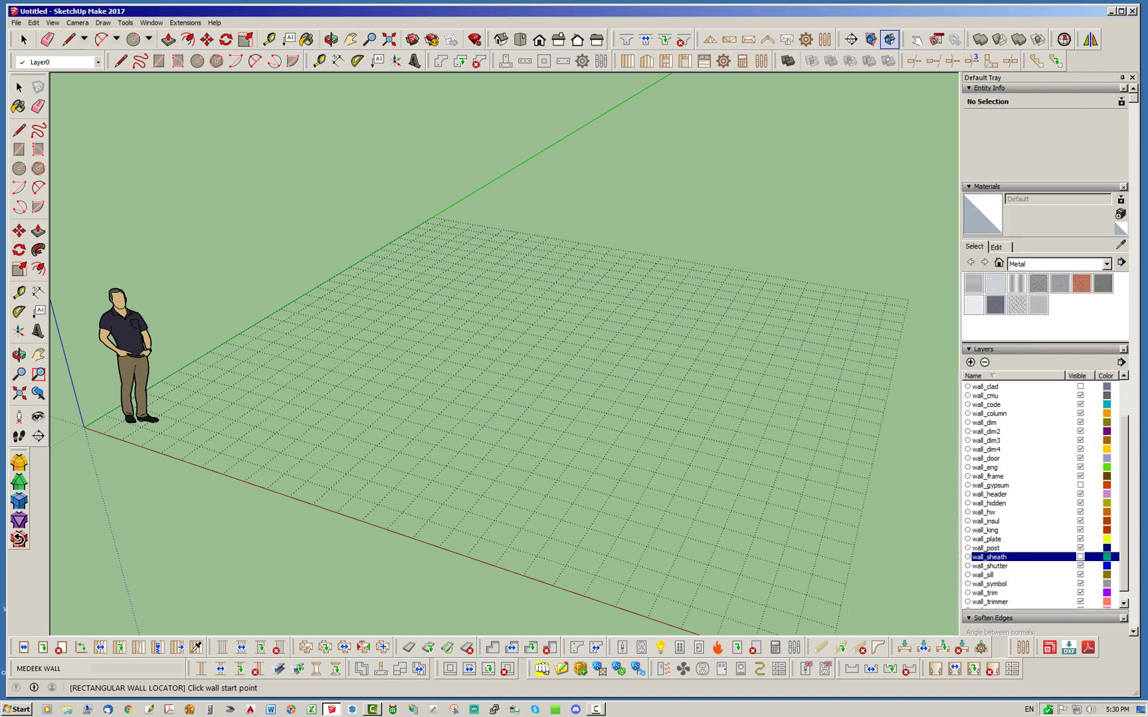
Examine the wall construction settings, including Auto Corner Config. and Wall Mode, in the Medeek Wall global settings.
left_click(761, 60)
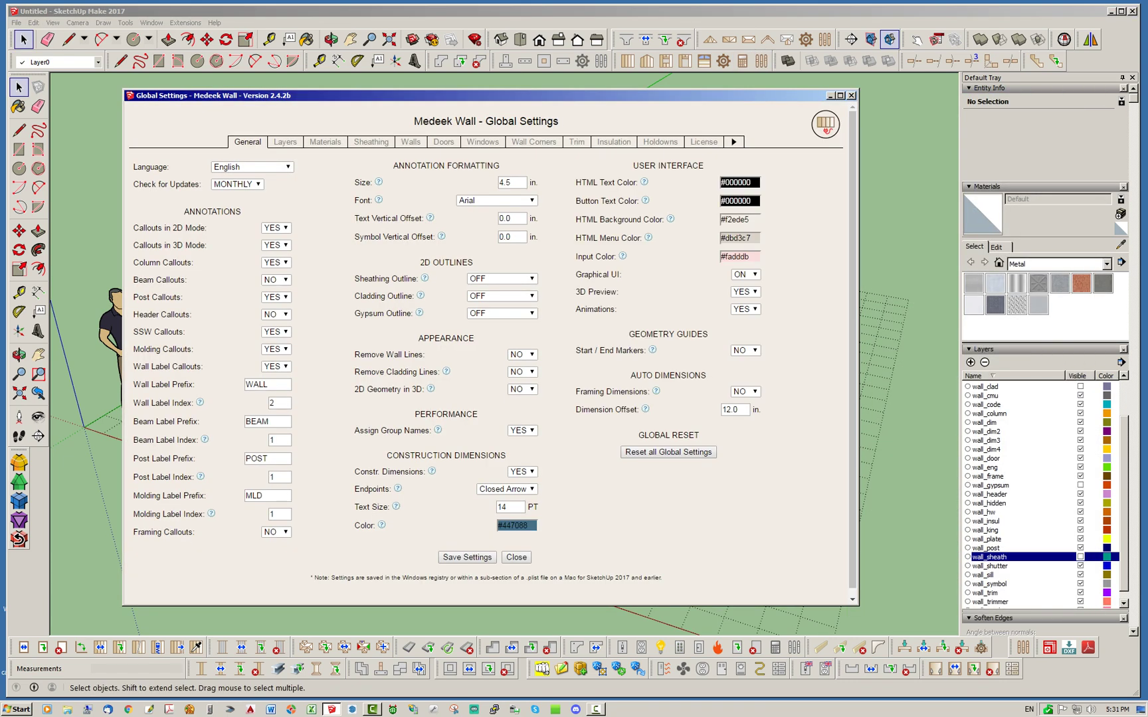
left_click(411, 142)
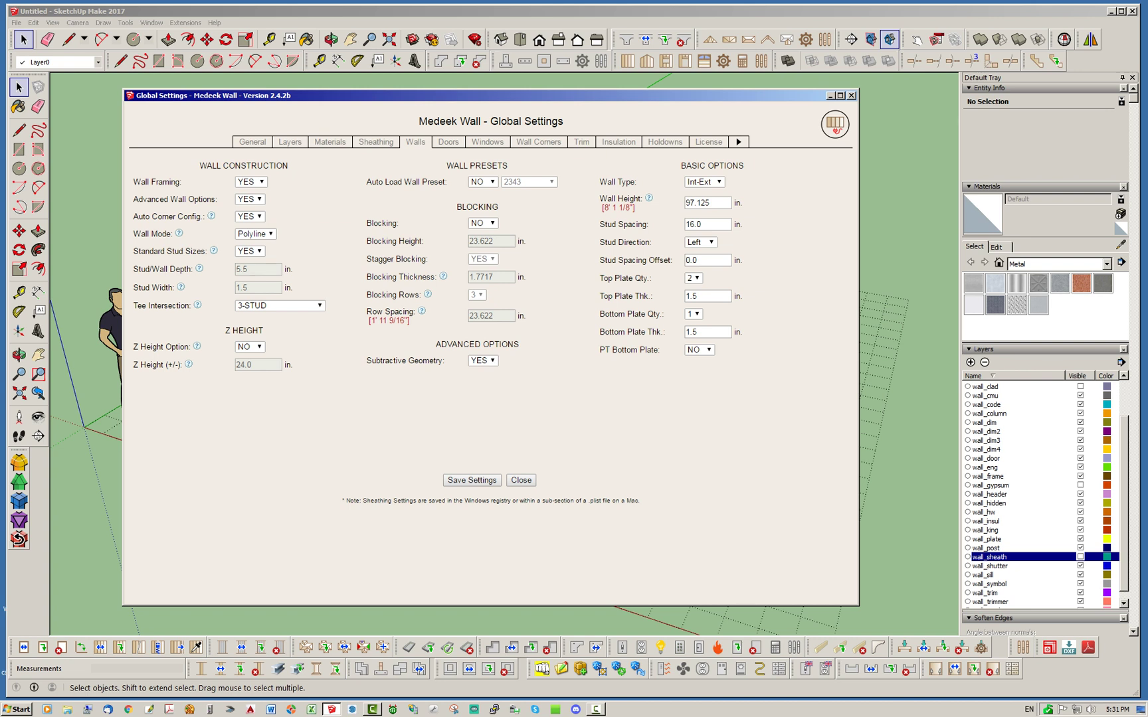
mouse_move(211, 217)
left_click(521, 479)
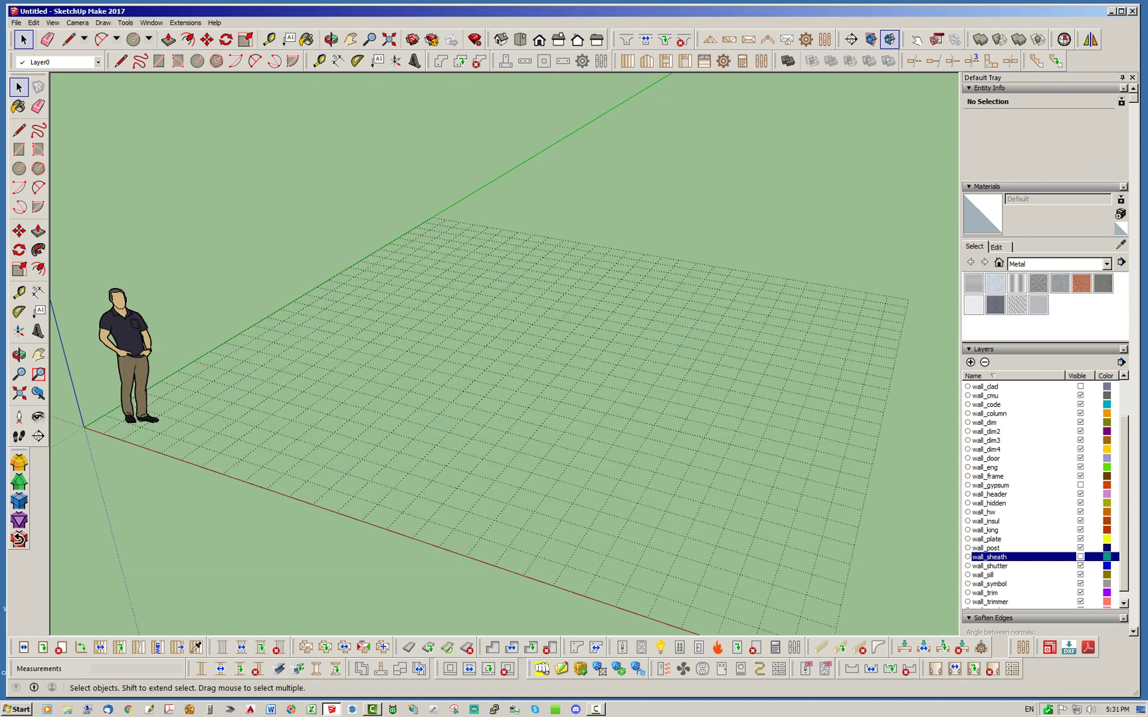
Draw a single 12' 2x6 stud wall parallel to the red axis.
left_click(627, 60)
left_click(233, 402)
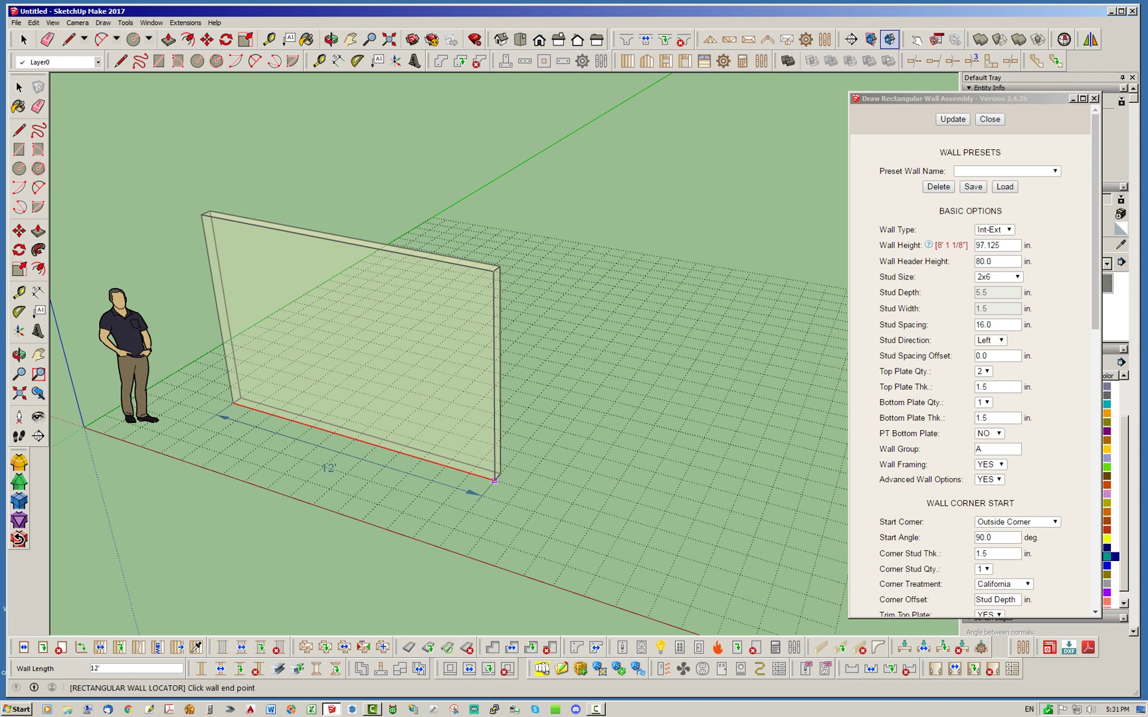
left_click(494, 480)
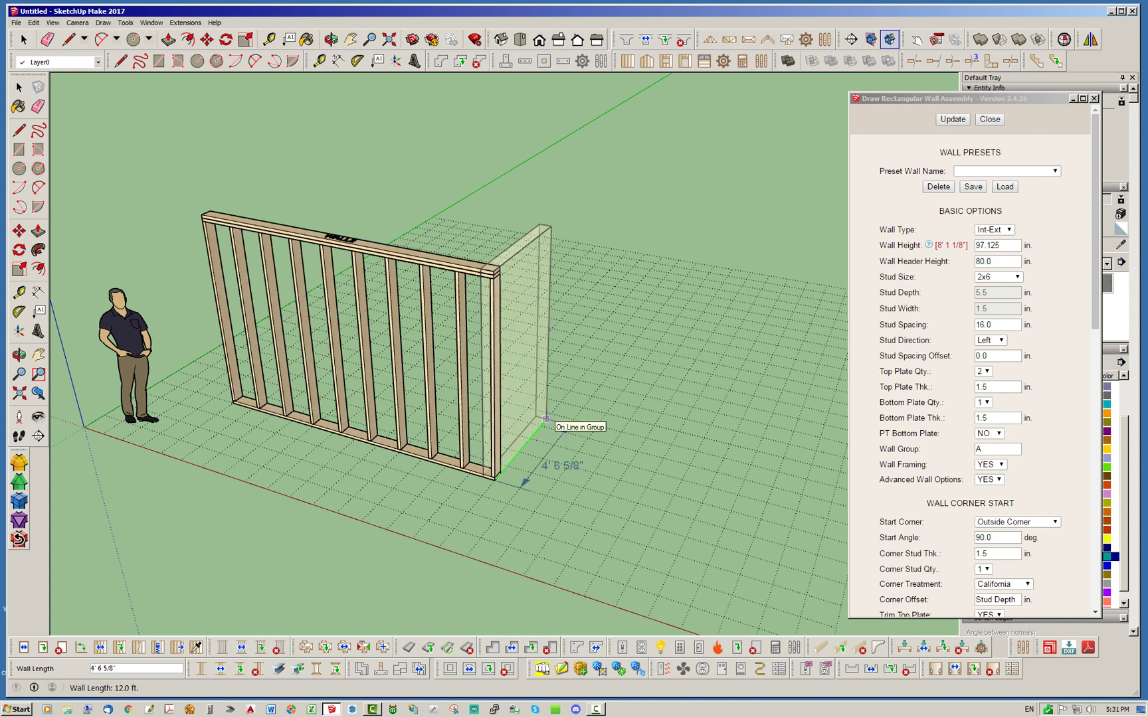
key("space")
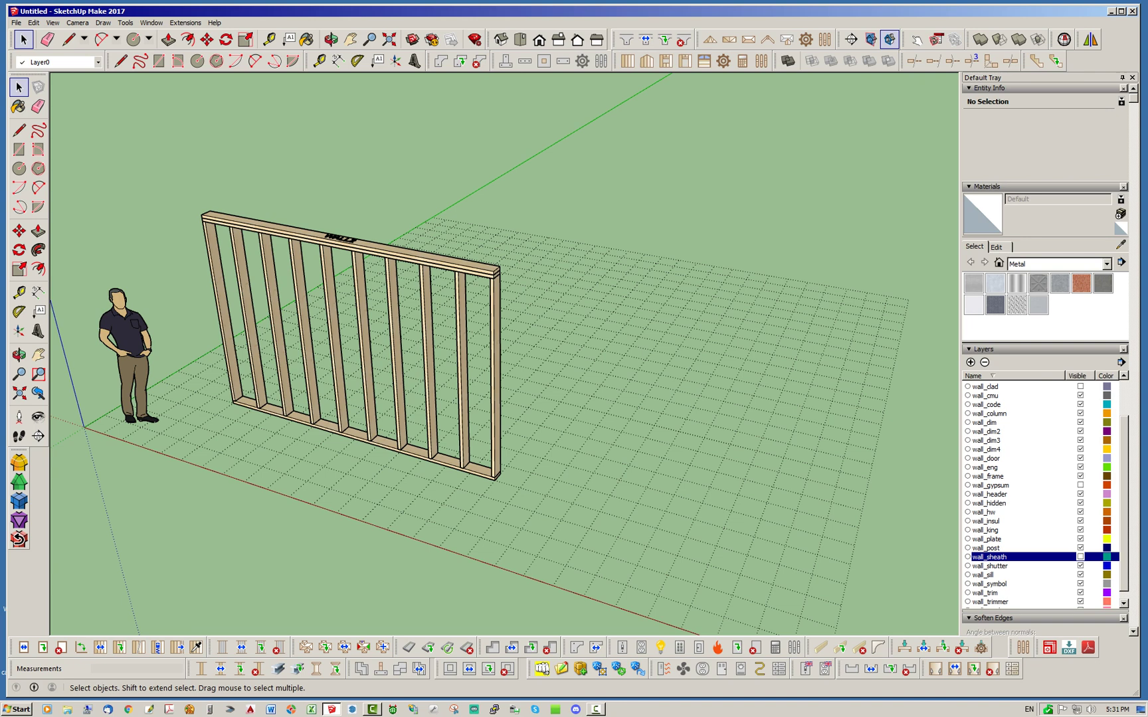
Edit the wall assembly and set its start corner to Outside Corner.
right_click(452, 263)
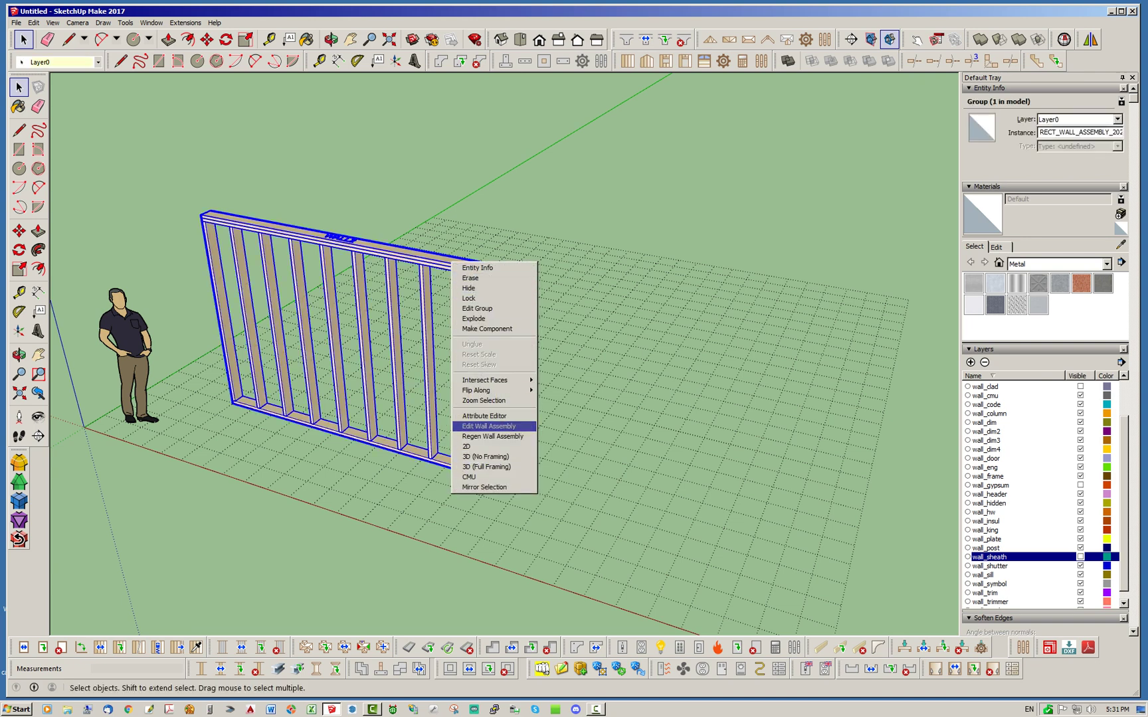
left_click(488, 426)
scroll(843, 332, "down", 5)
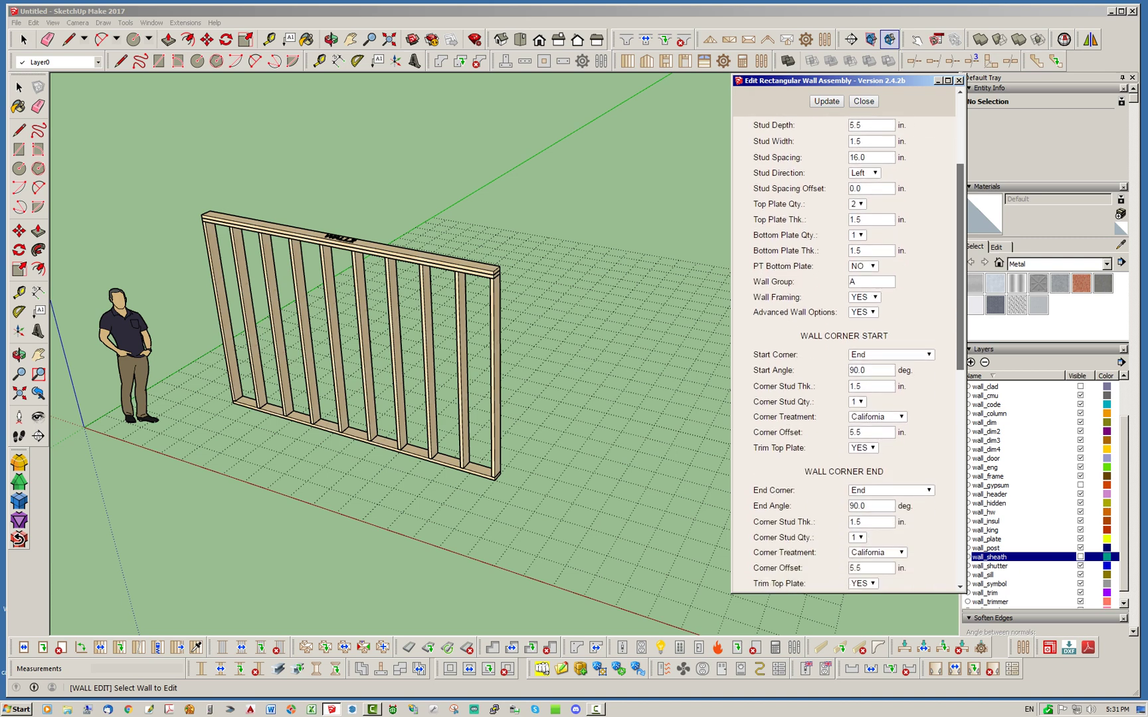
scroll(843, 352, "down", 2)
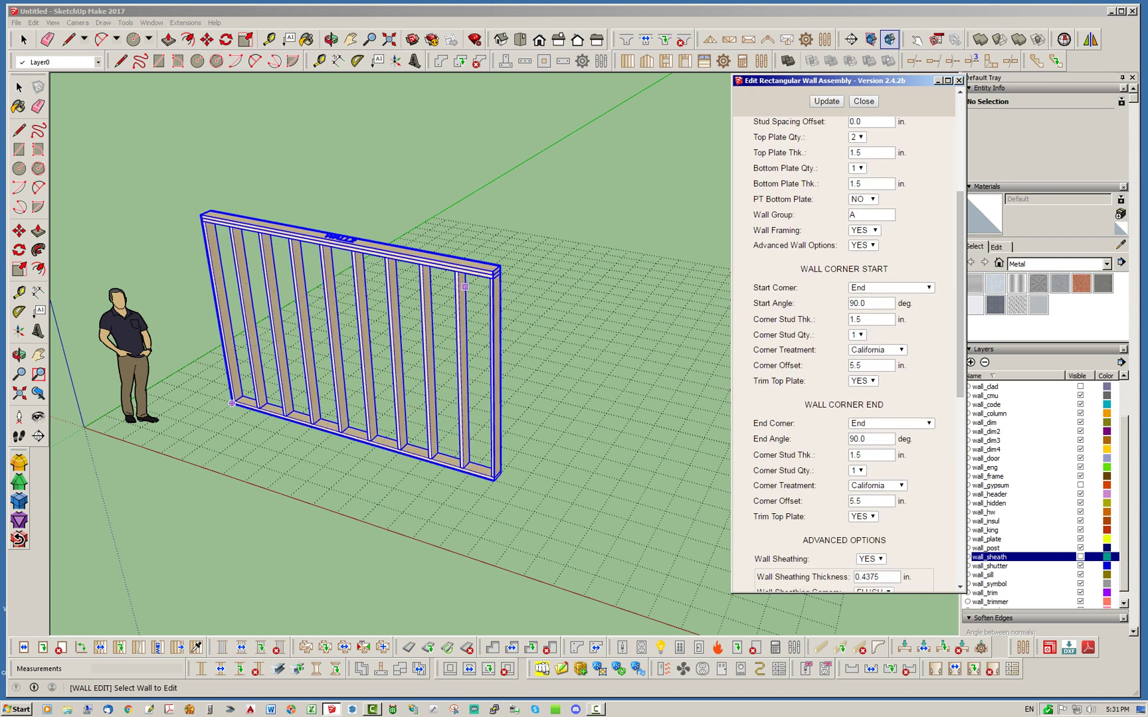
left_click(494, 280)
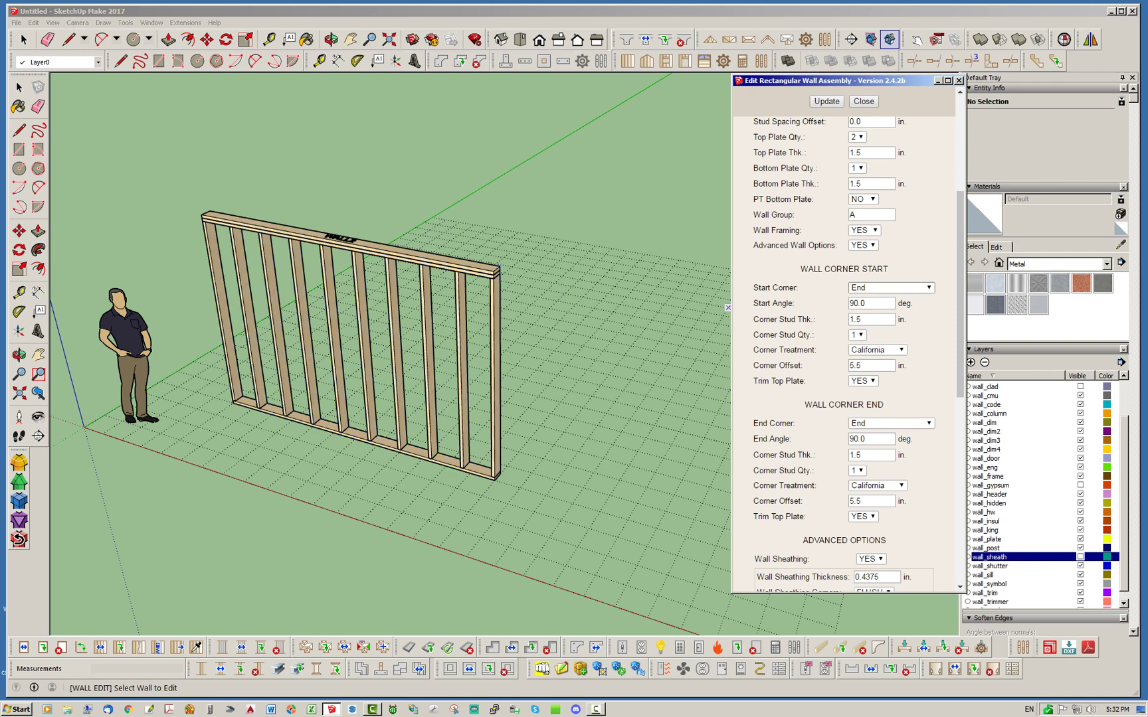
left_click(892, 287)
left_click(877, 308)
left_click(827, 101)
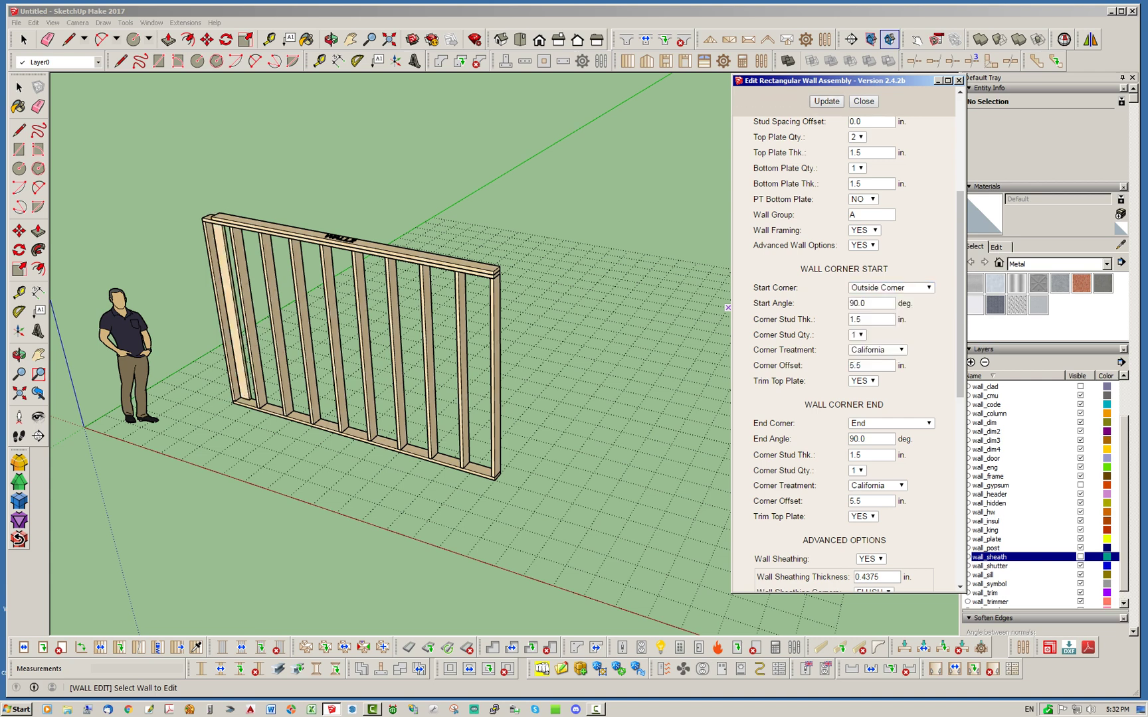
Set the wall's end corner to Inset Outside Corner, and delete the wall from the model.
left_click(890, 423)
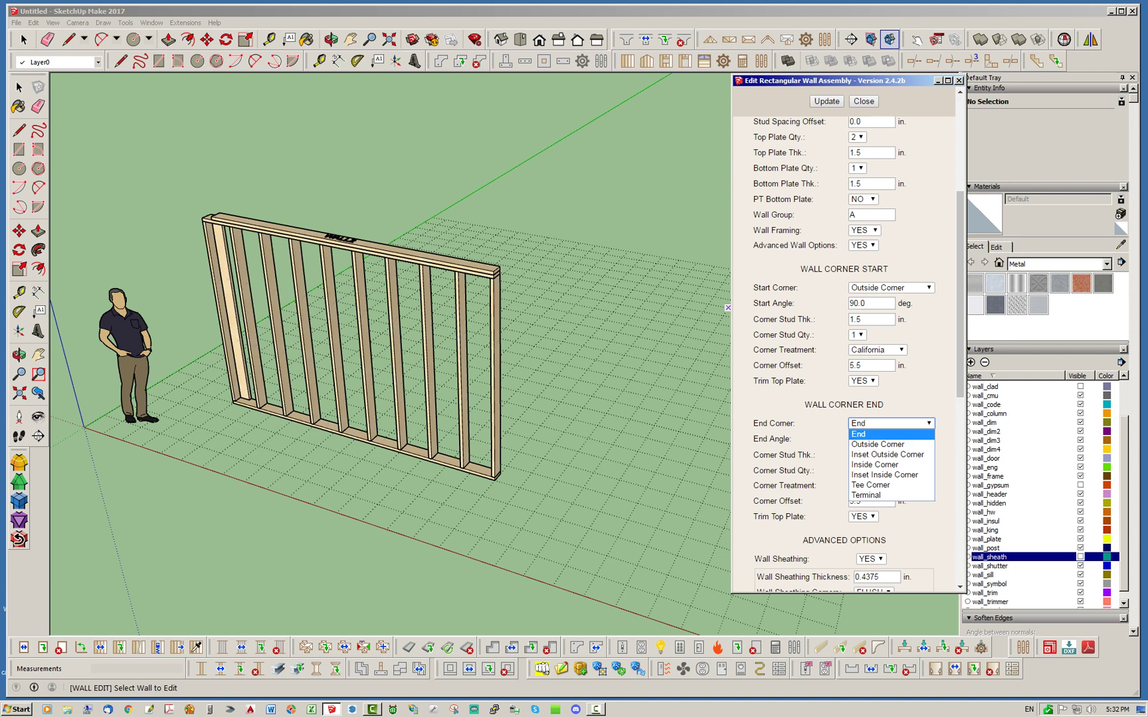
left_click(888, 464)
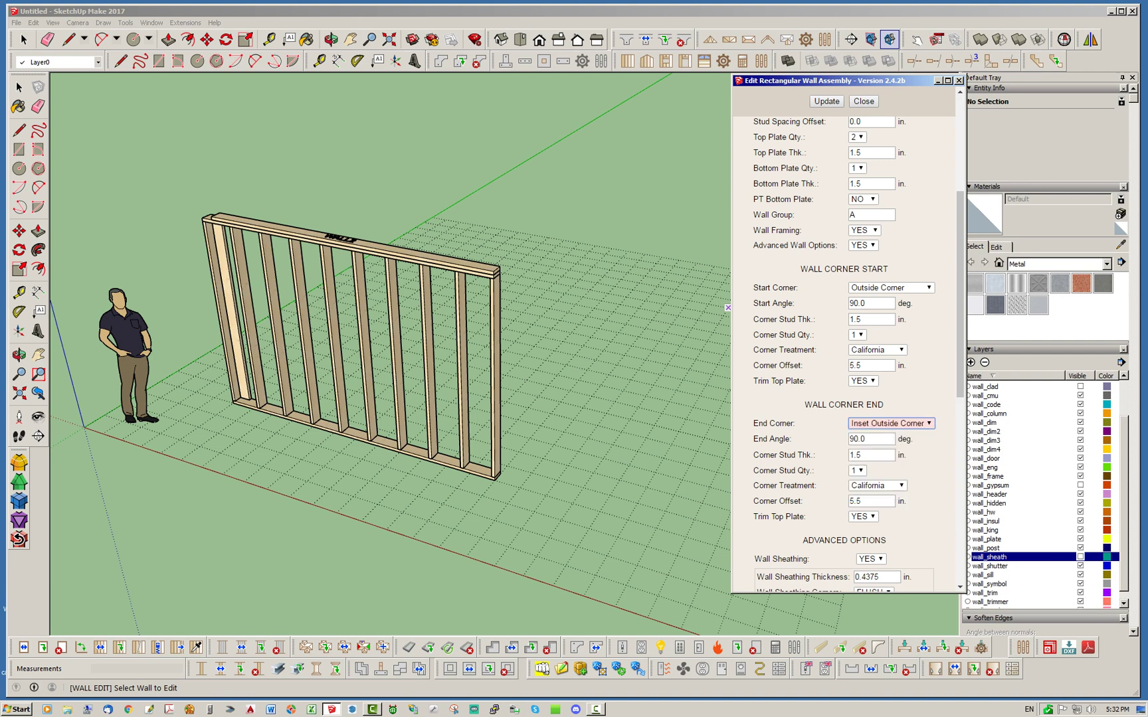
left_click(826, 101)
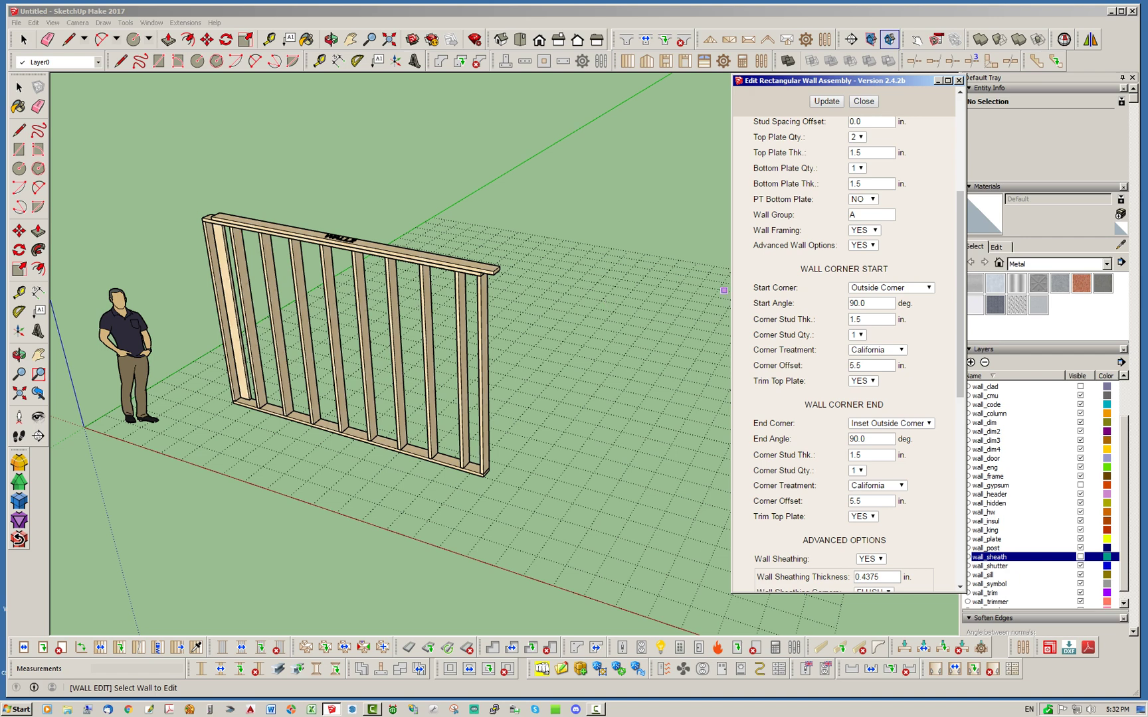
left_click(864, 101)
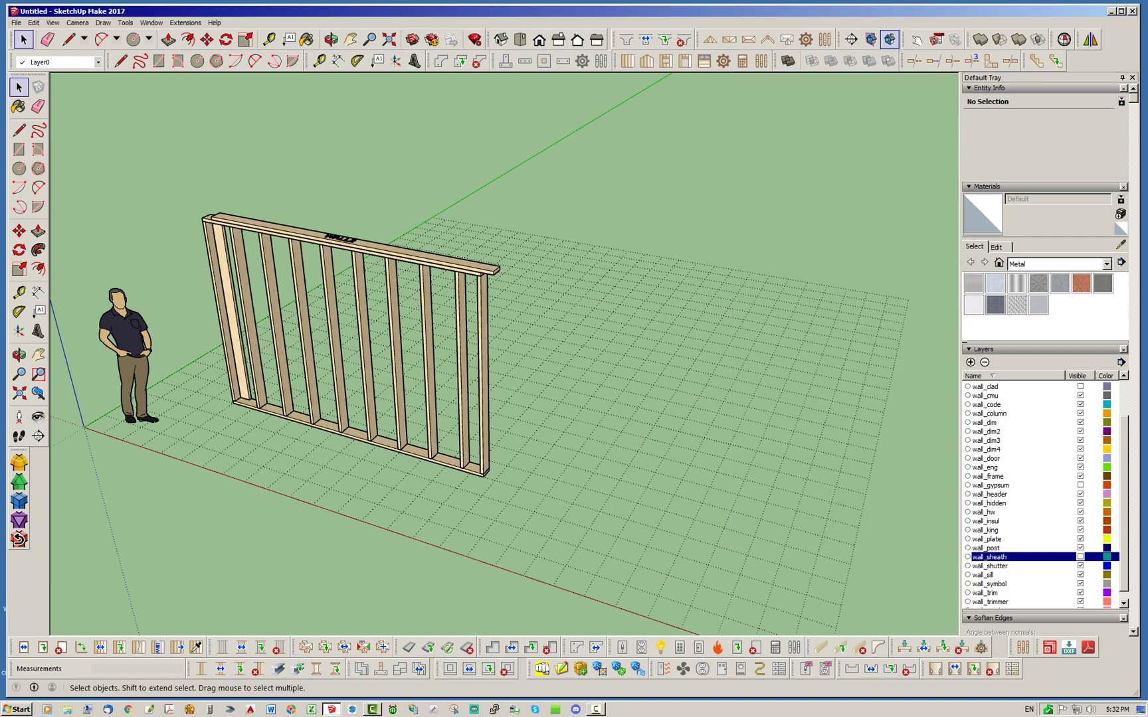
key("Delete")
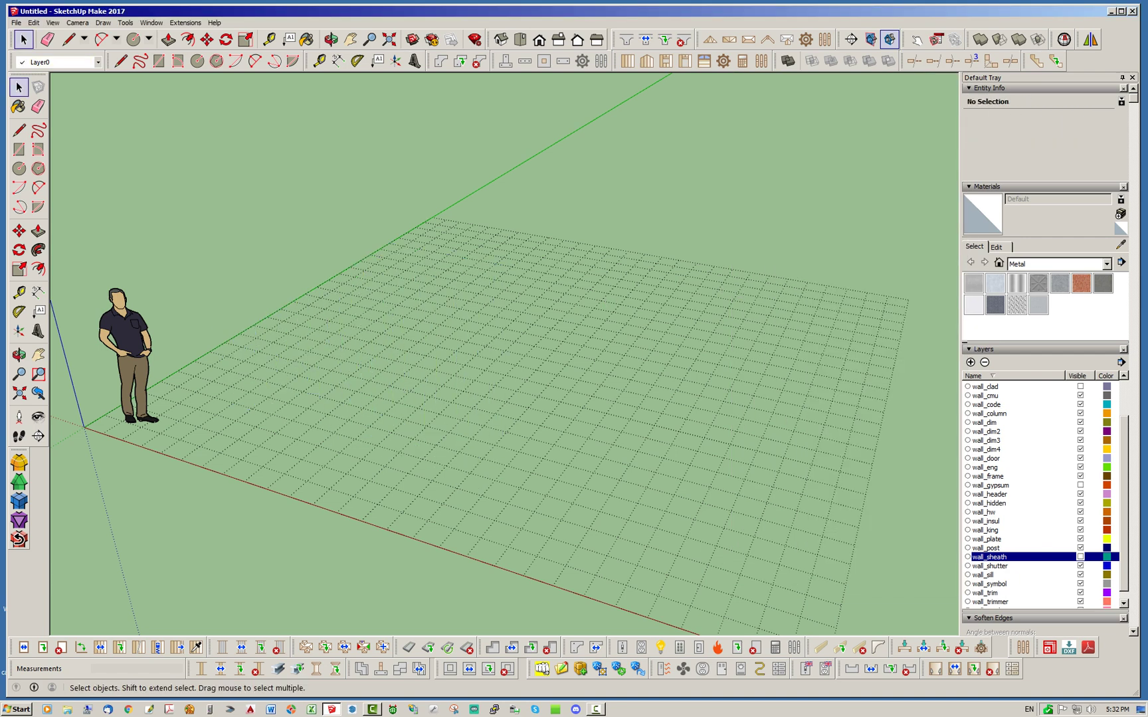
Draw a chain of five connected 2x6 walls at right angles, 11', 14', 6', 7' and 6' long, alternating between red and green axis directions.
left_click(646, 61)
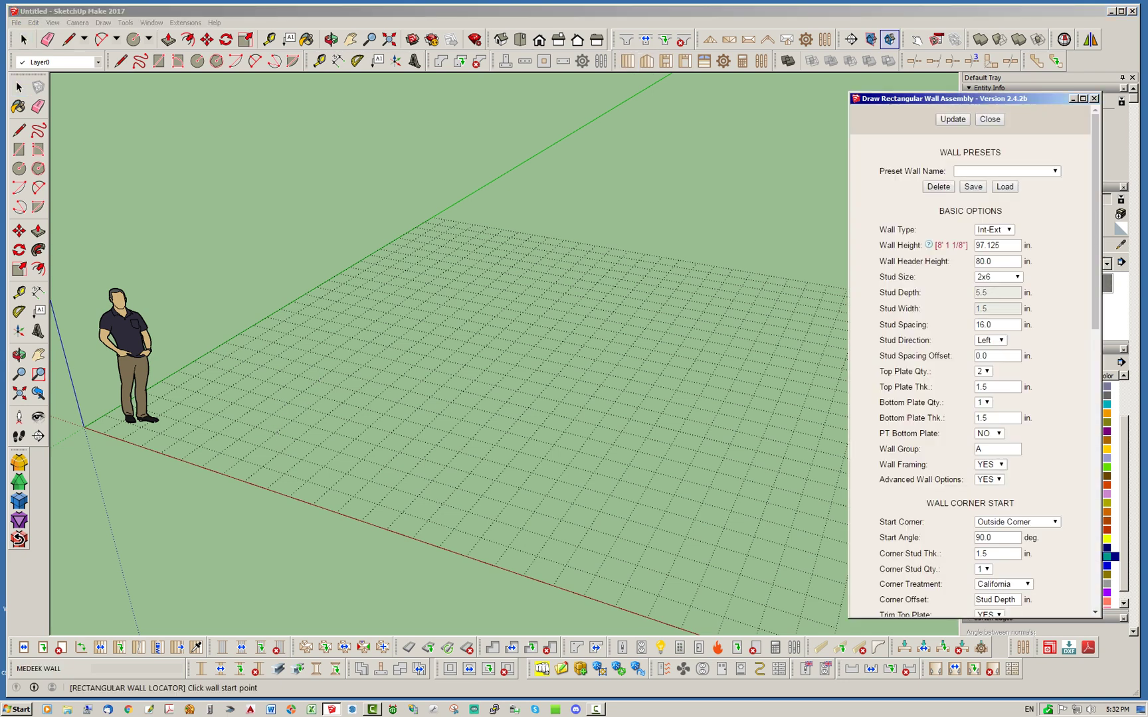
left_click(214, 397)
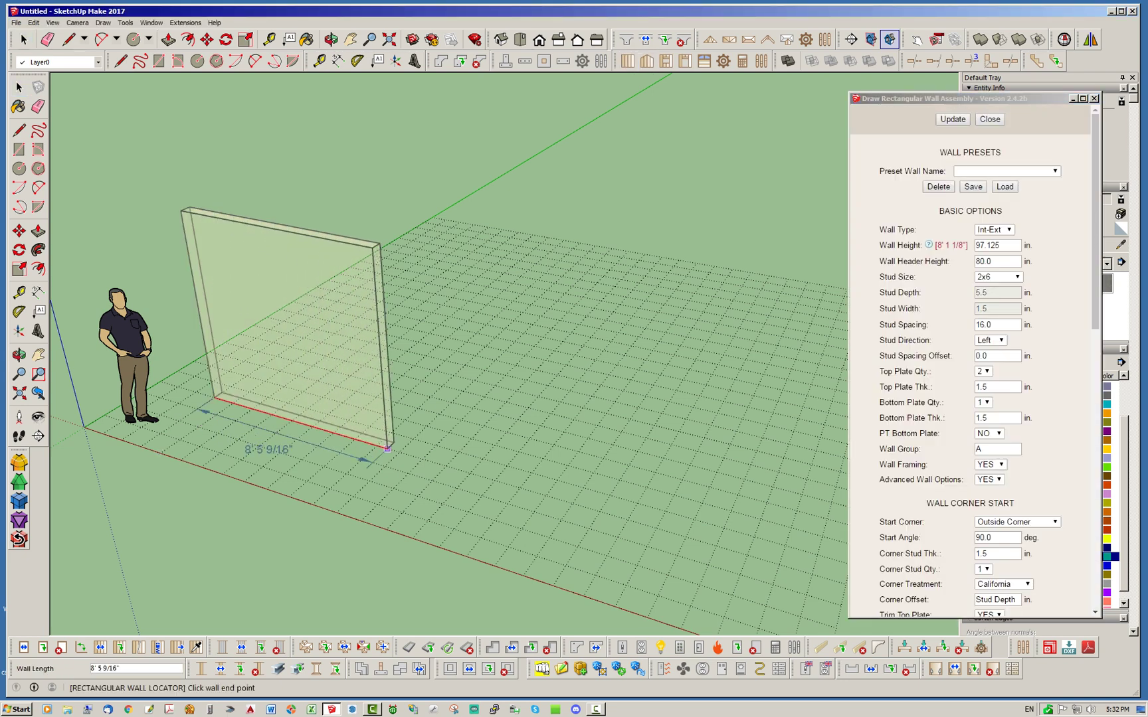
left_click(445, 466)
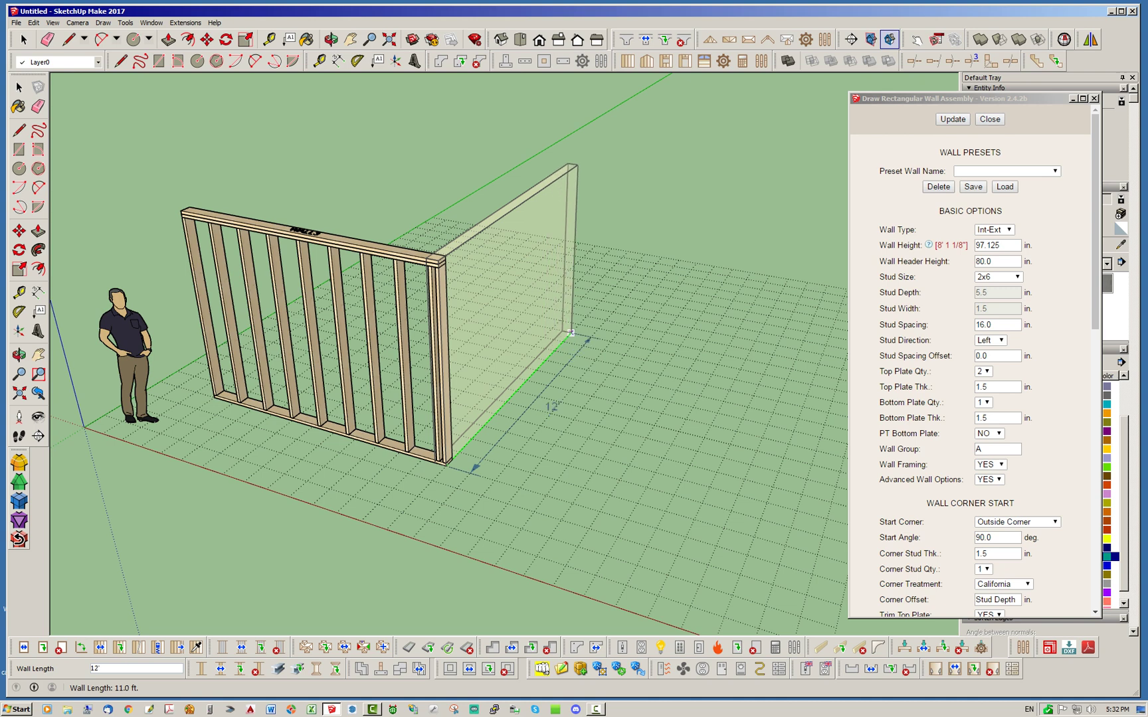
left_click(586, 316)
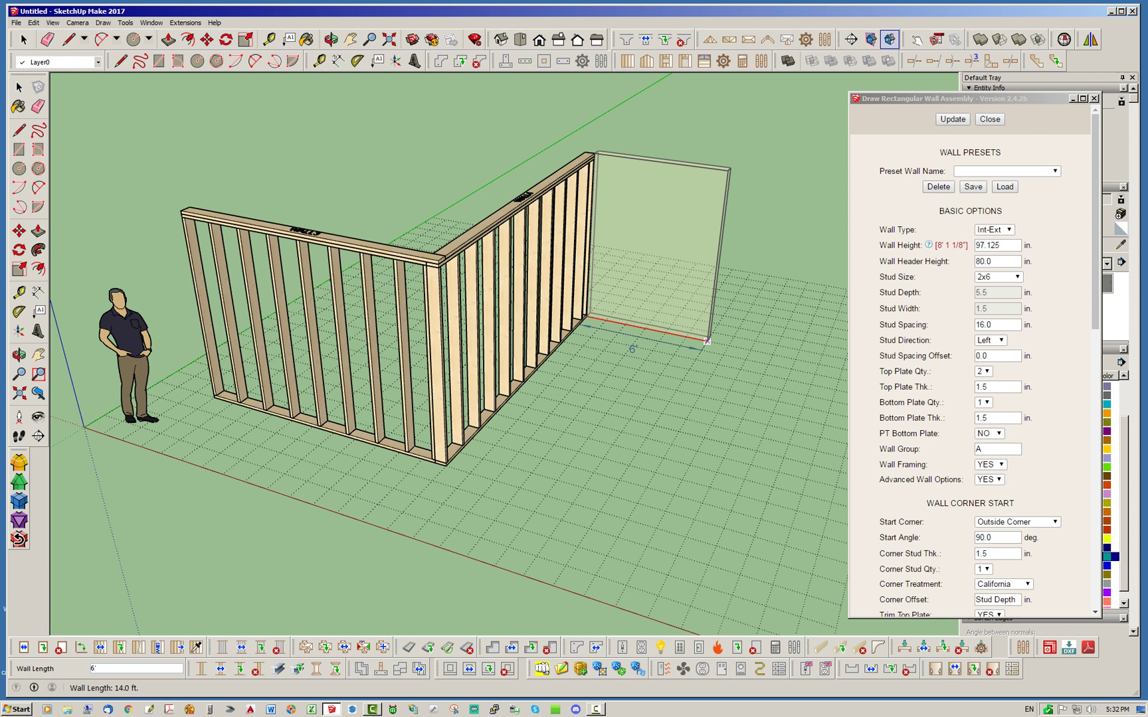
left_click(706, 342)
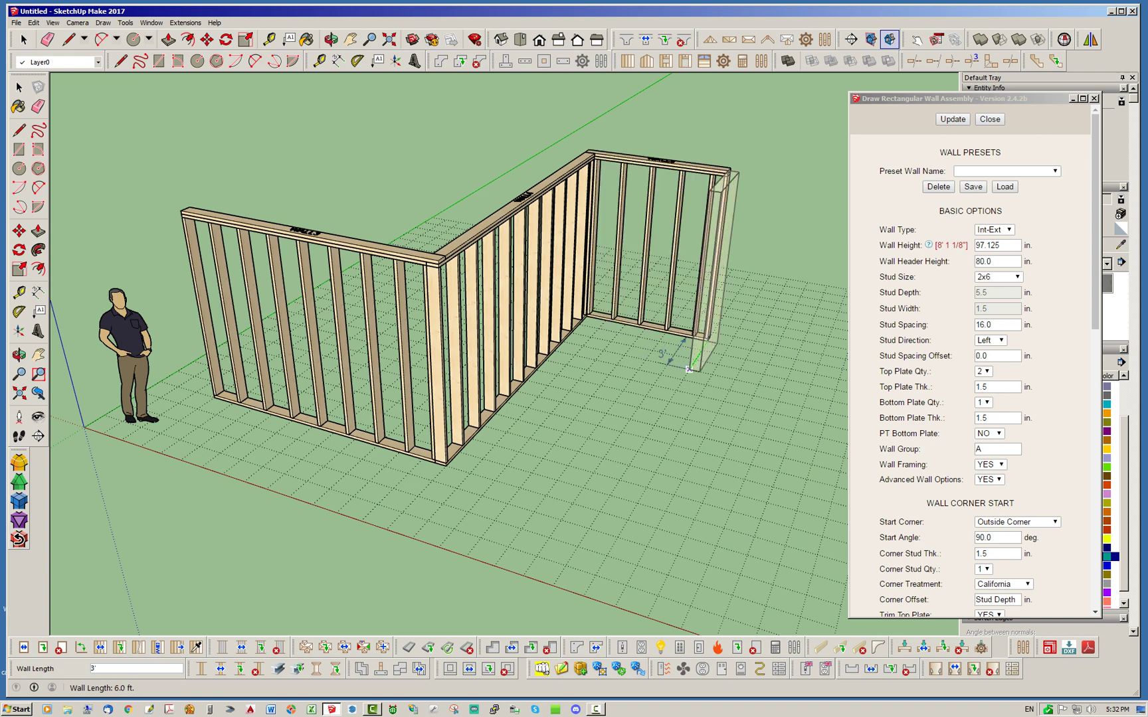
left_click(662, 413)
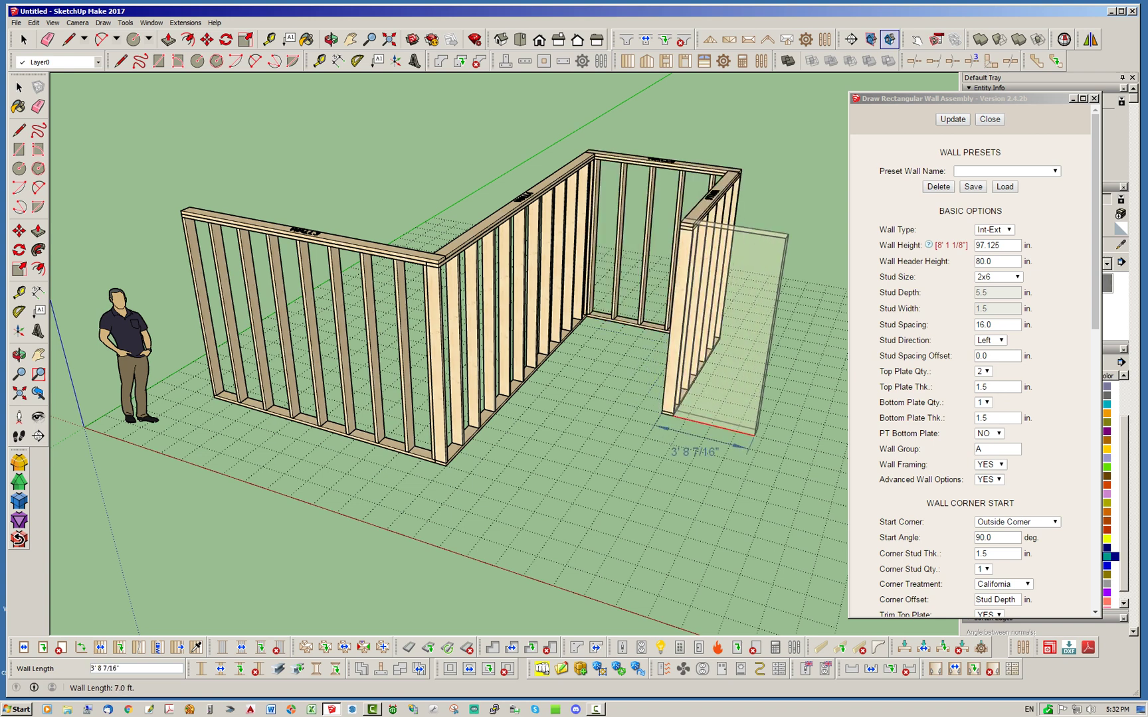
left_click(816, 451)
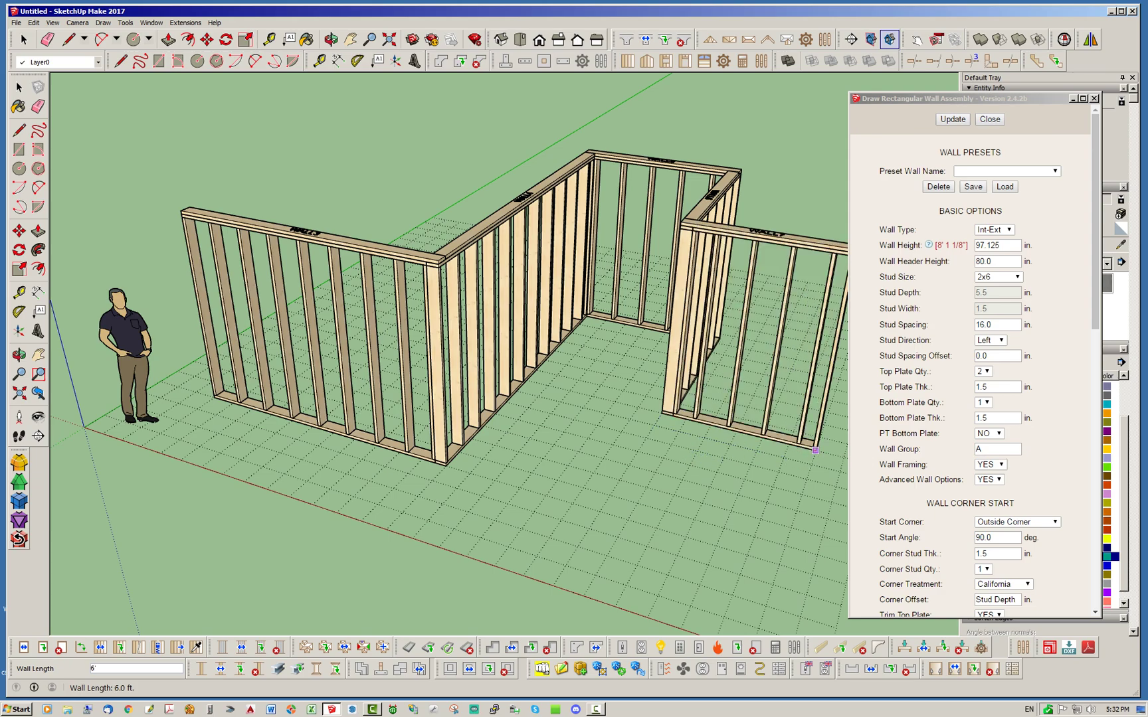
key("space")
Move WALL3 a short distance away from WALL4 along its own direction to expose the framing at their shared corner.
middle_click_drag(813, 450, 800, 522)
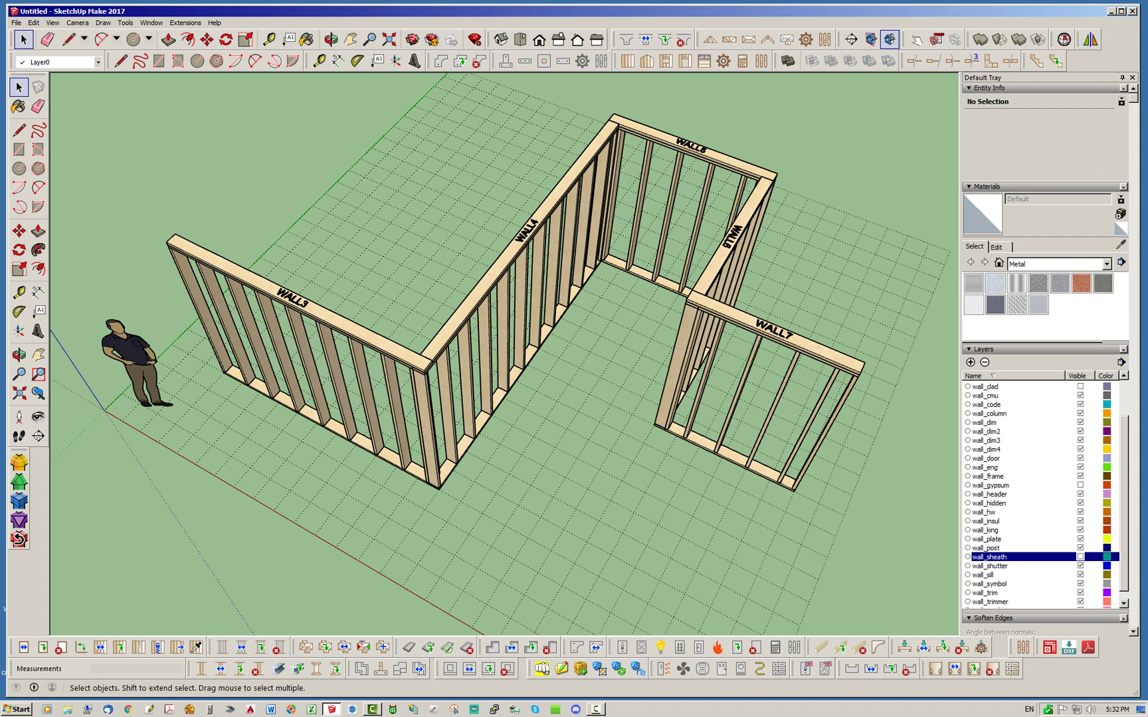
middle_click_drag(405, 392, 432, 369)
scroll(432, 365, "up", 4)
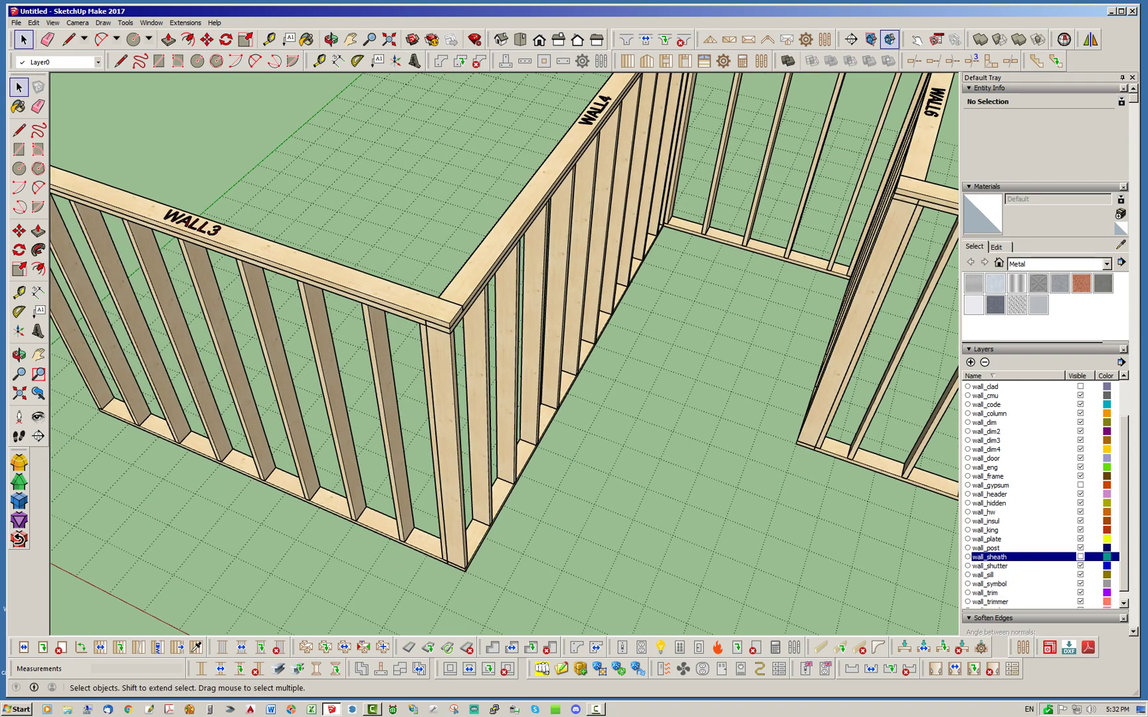
scroll(480, 399, "down", 2)
left_click(359, 288)
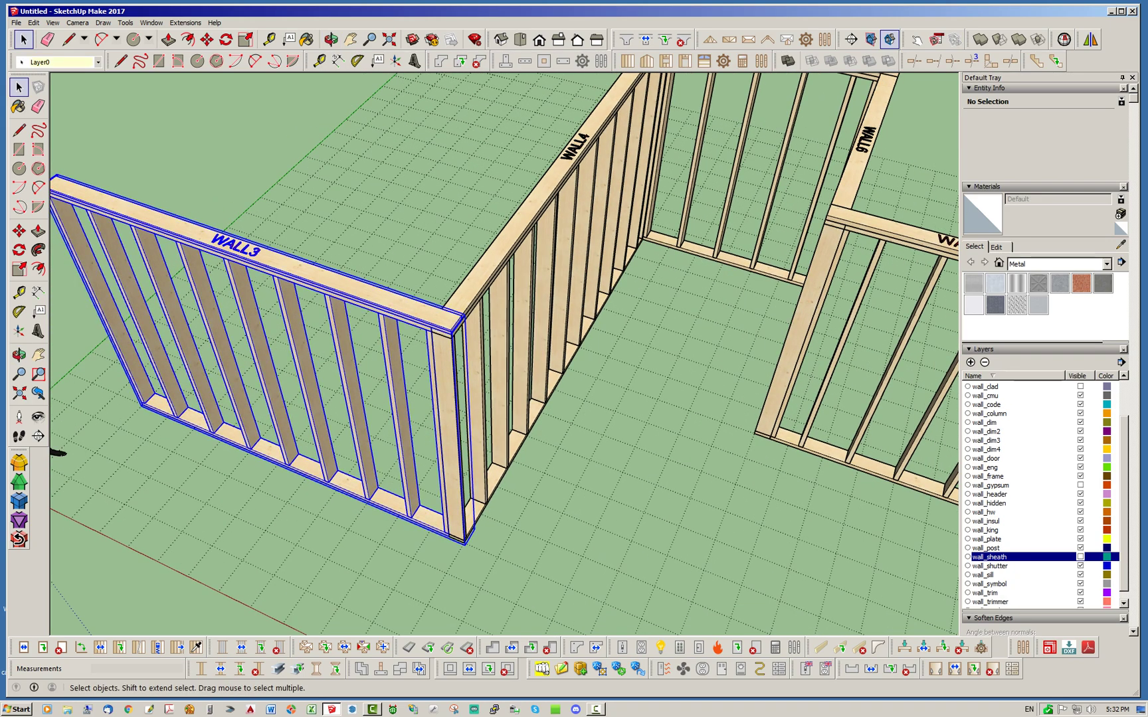
left_click(207, 40)
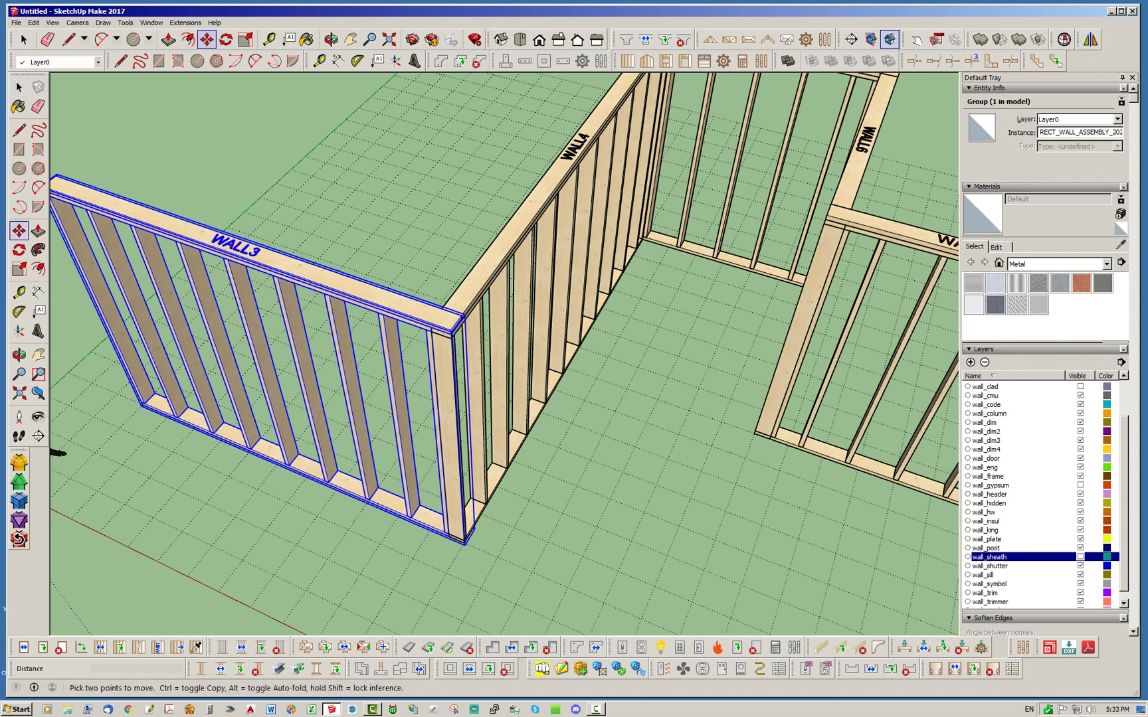
left_click_drag(562, 513, 512, 531)
key("space")
left_click(458, 255)
scroll(482, 266, "down", 2)
scroll(376, 339, "up", 2)
middle_click_drag(392, 345, 355, 340)
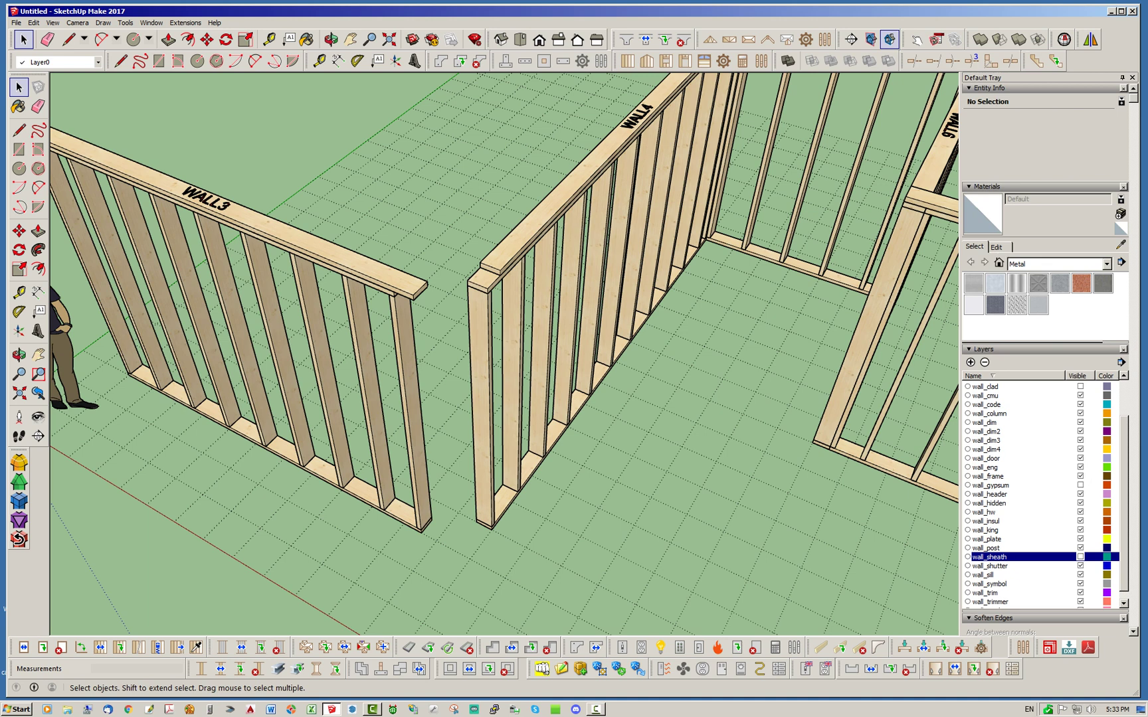
scroll(1042, 495, "down", 1)
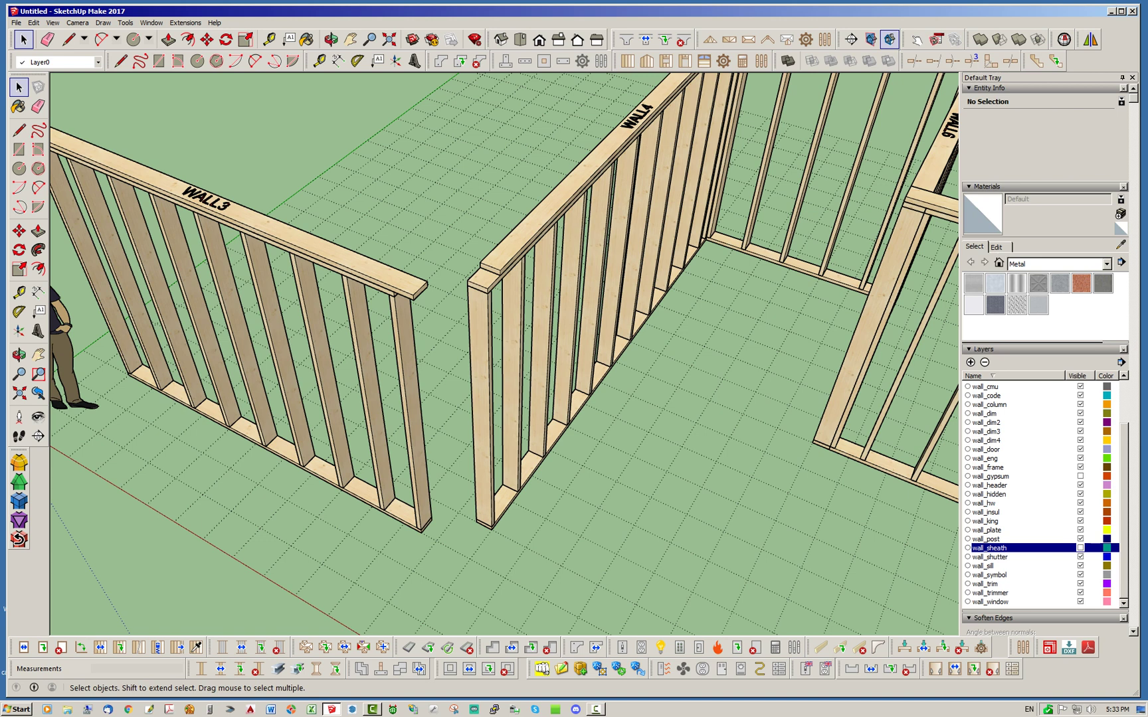
Show the wall_sheath layer and set the opacity of the in-model medeek_osb material to 35.
left_click(1080, 548)
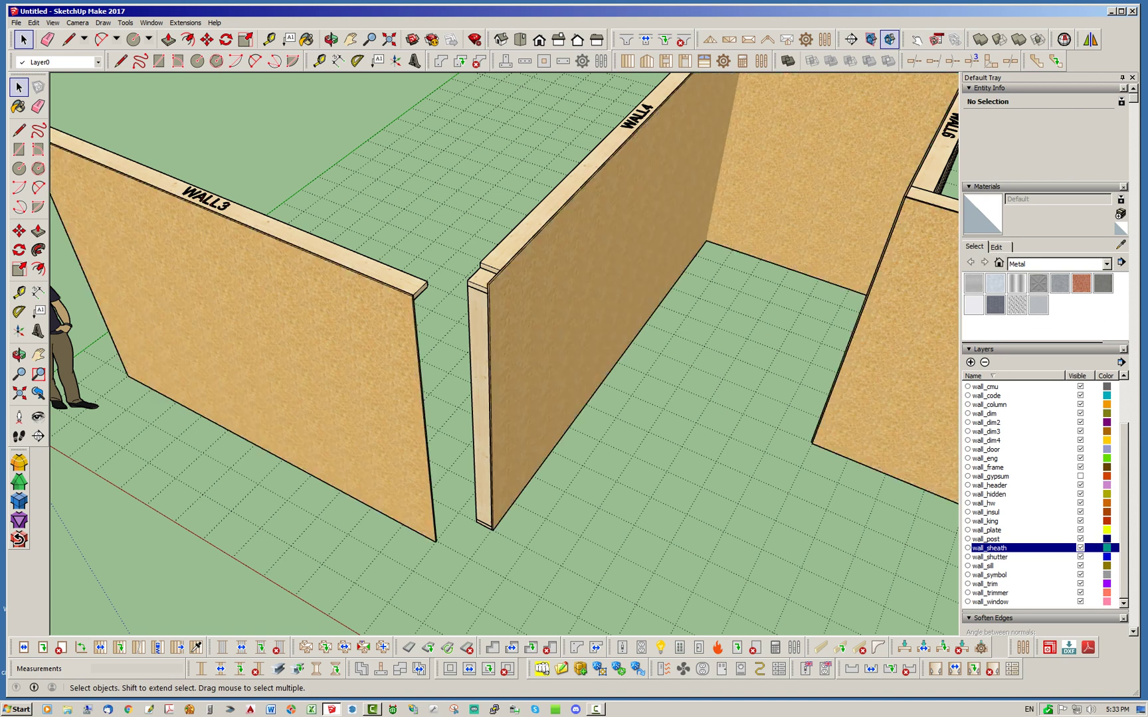
left_click(999, 262)
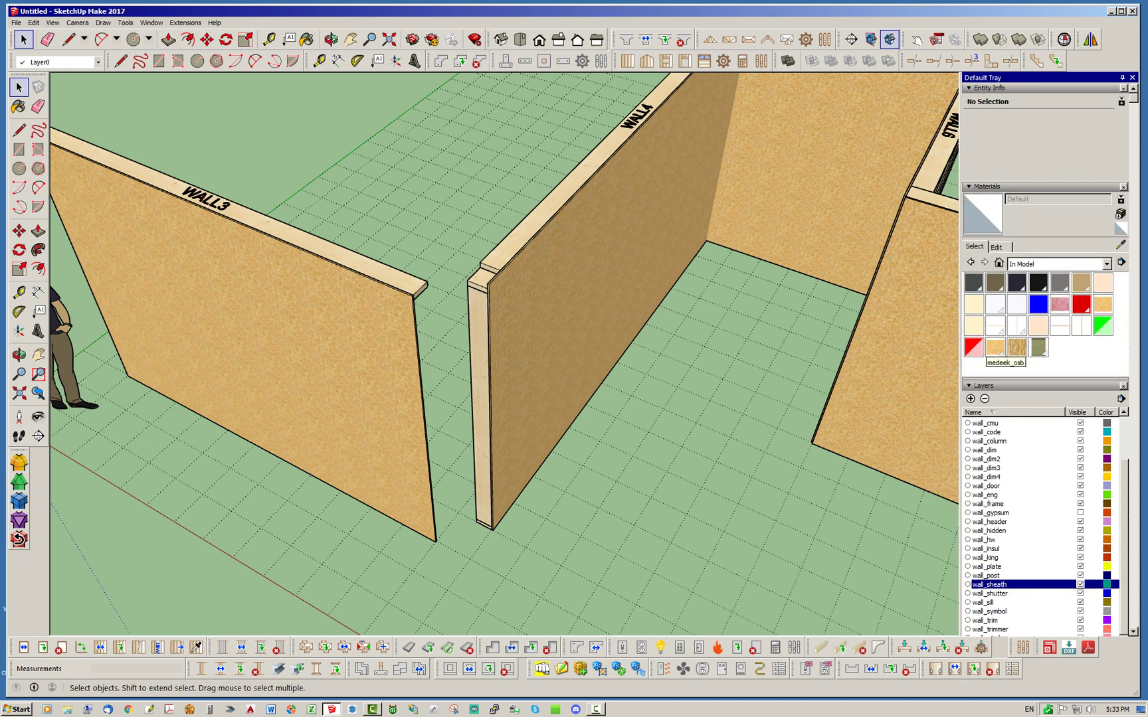
left_click(994, 347)
left_click(996, 247)
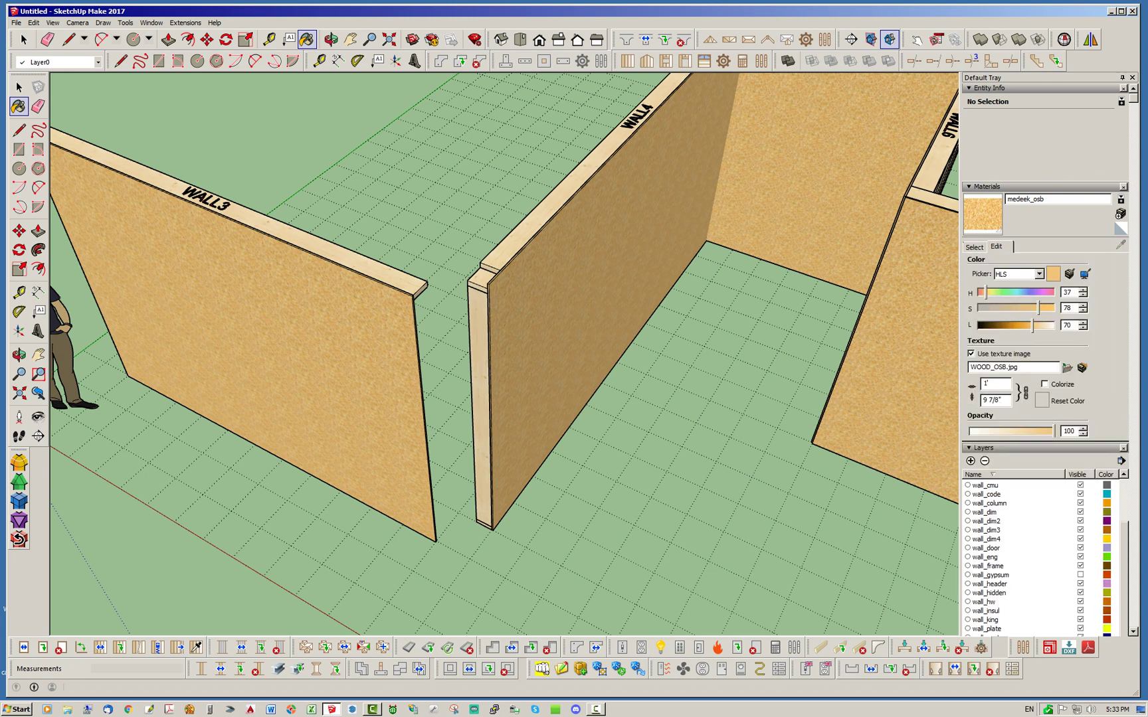
left_click(1009, 431)
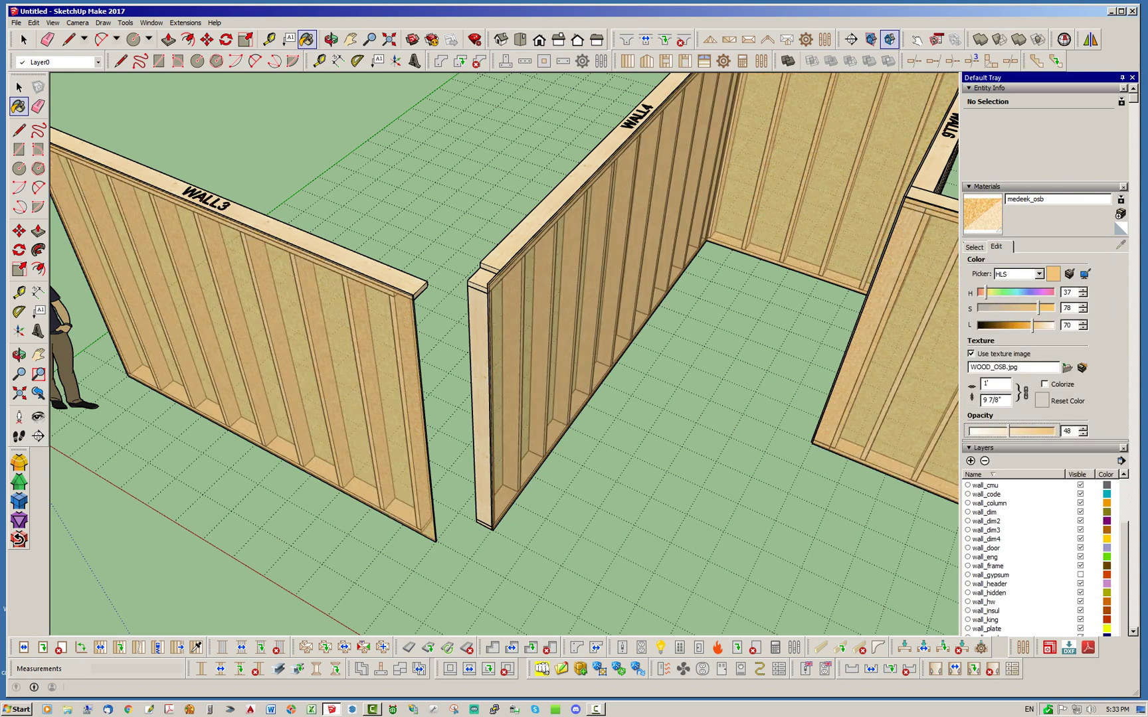
left_click(999, 431)
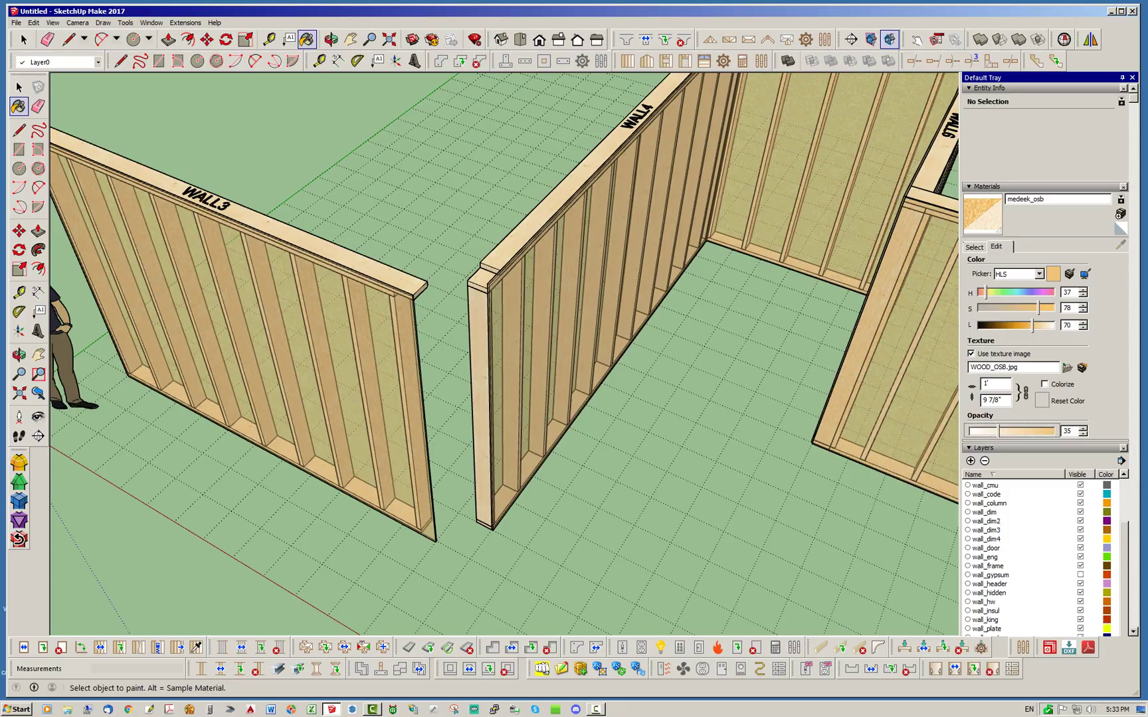
left_click(24, 39)
Examine the framing and sheathing at the separated WALL3 and WALL4 corner from both sides and up close.
mouse_move(438, 319)
middle_mouse_down()
mouse_move(453, 345)
mouse_move(531, 272)
mouse_move(627, 285)
mouse_move(535, 339)
middle_mouse_up()
middle_click_drag(691, 342, 738, 349)
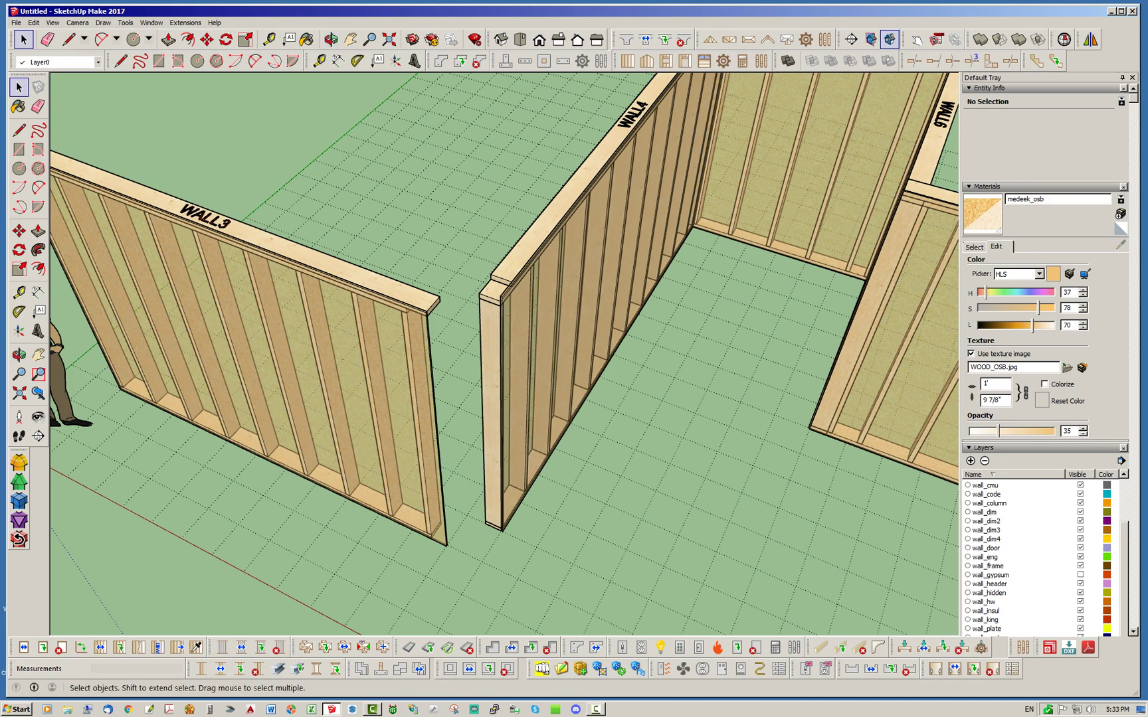
scroll(564, 404, "down", 3)
middle_click_drag(465, 392, 710, 372)
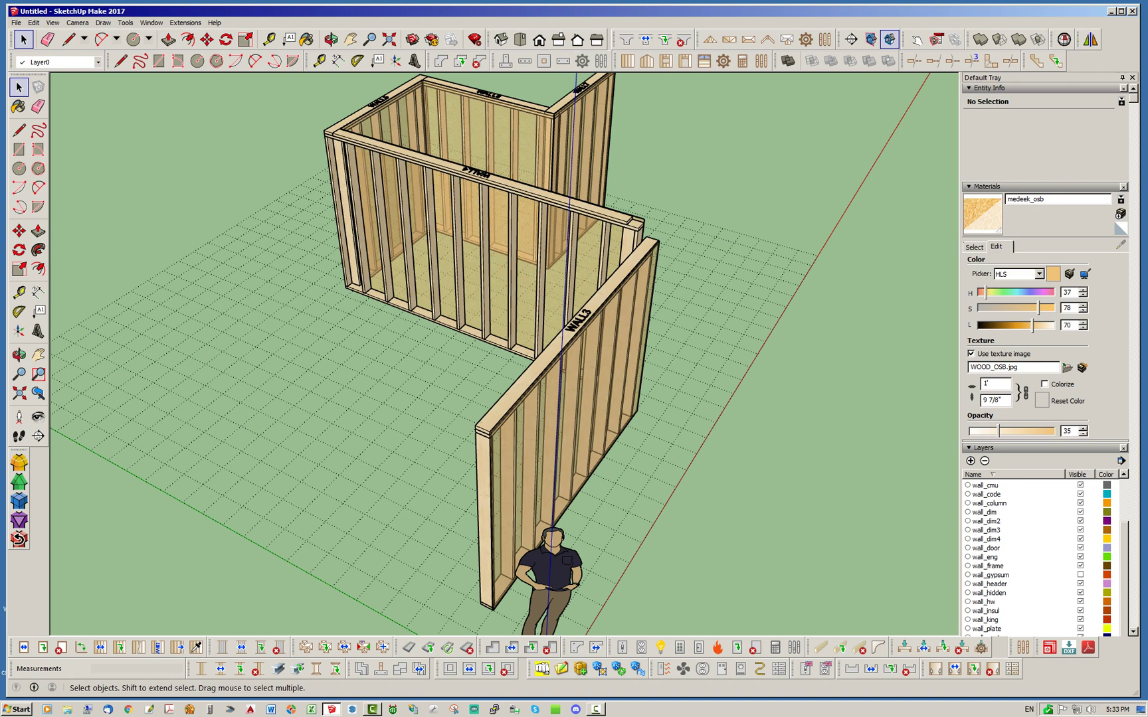
scroll(478, 532, "up", 3)
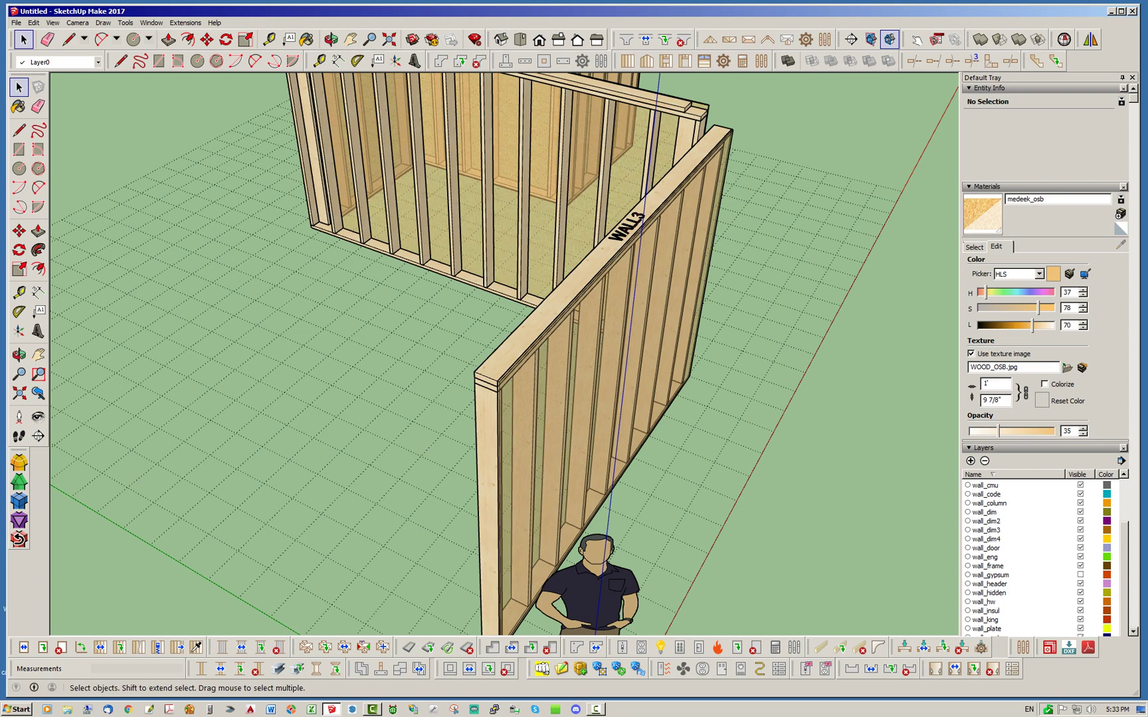
scroll(510, 445, "down", 4)
middle_click_drag(510, 445, 285, 478)
scroll(286, 478, "up", 1)
scroll(532, 401, "up", 1)
middle_click_drag(532, 401, 488, 408)
scroll(489, 408, "up", 2)
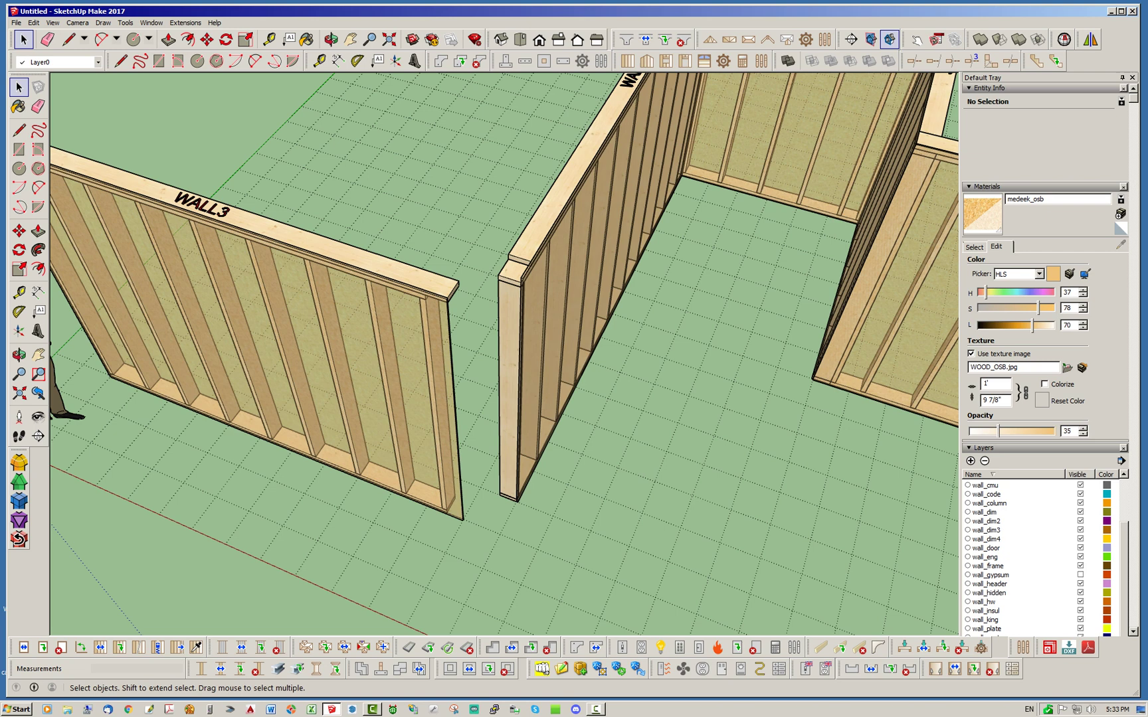
scroll(498, 418, "up", 2)
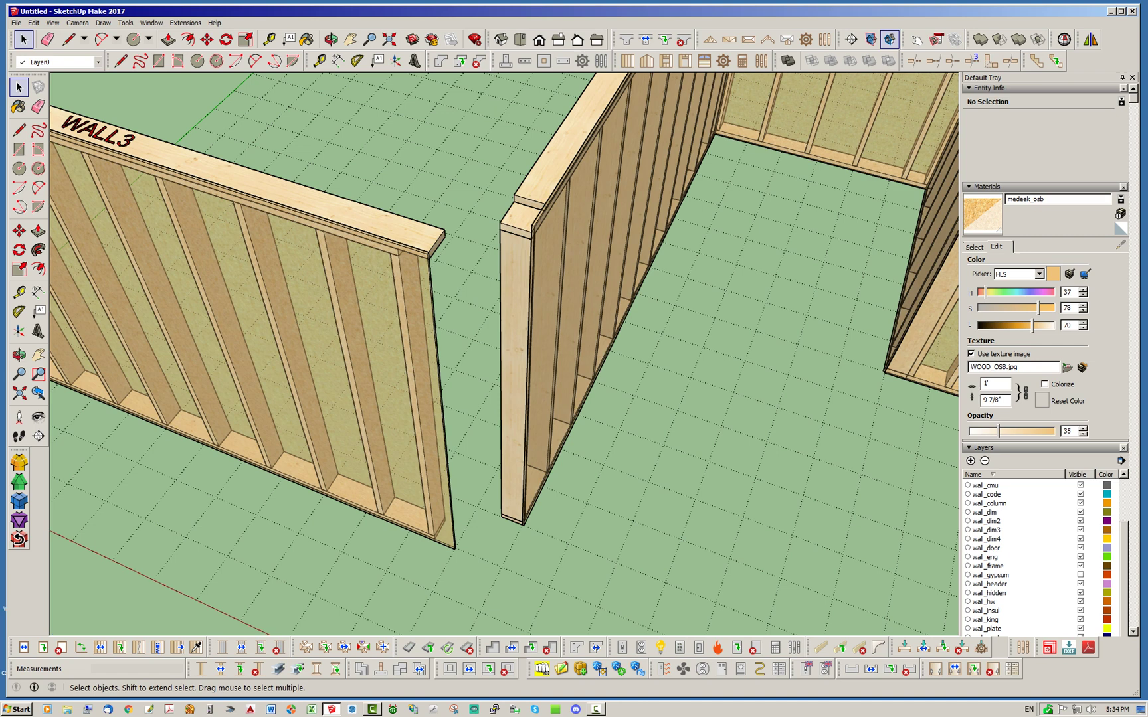
scroll(532, 425, "down", 4)
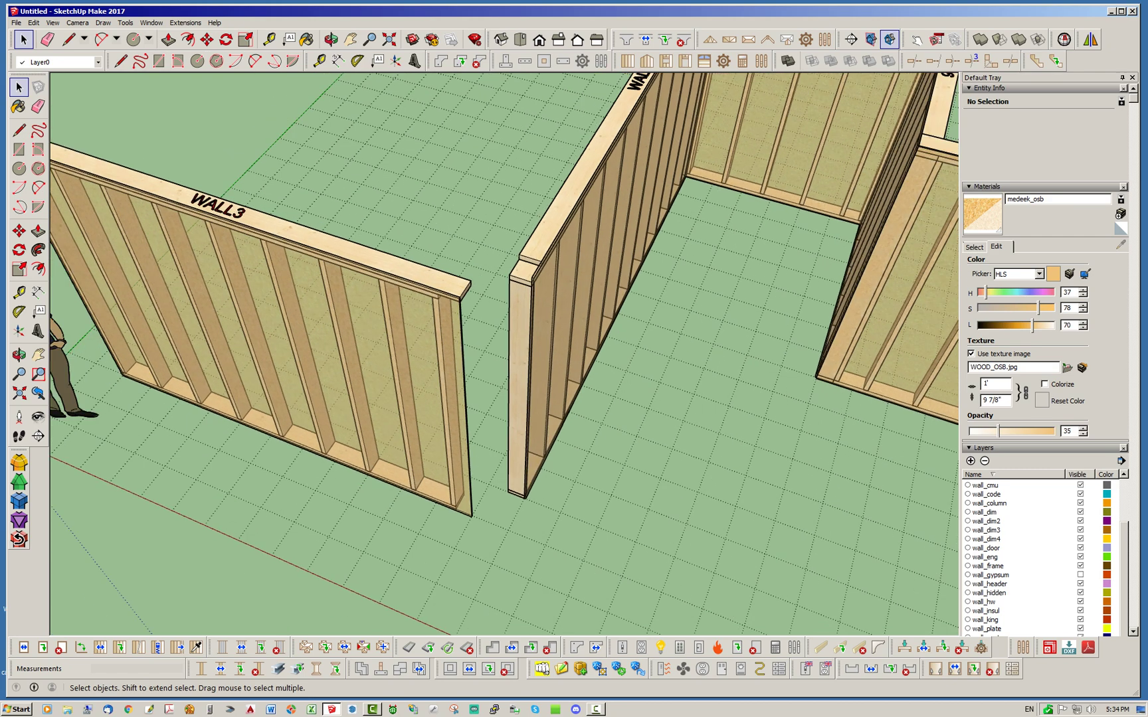
Review WALL3's start and end corner settings in the wall assembly editor against its end framing, and close the editor.
right_click(376, 275)
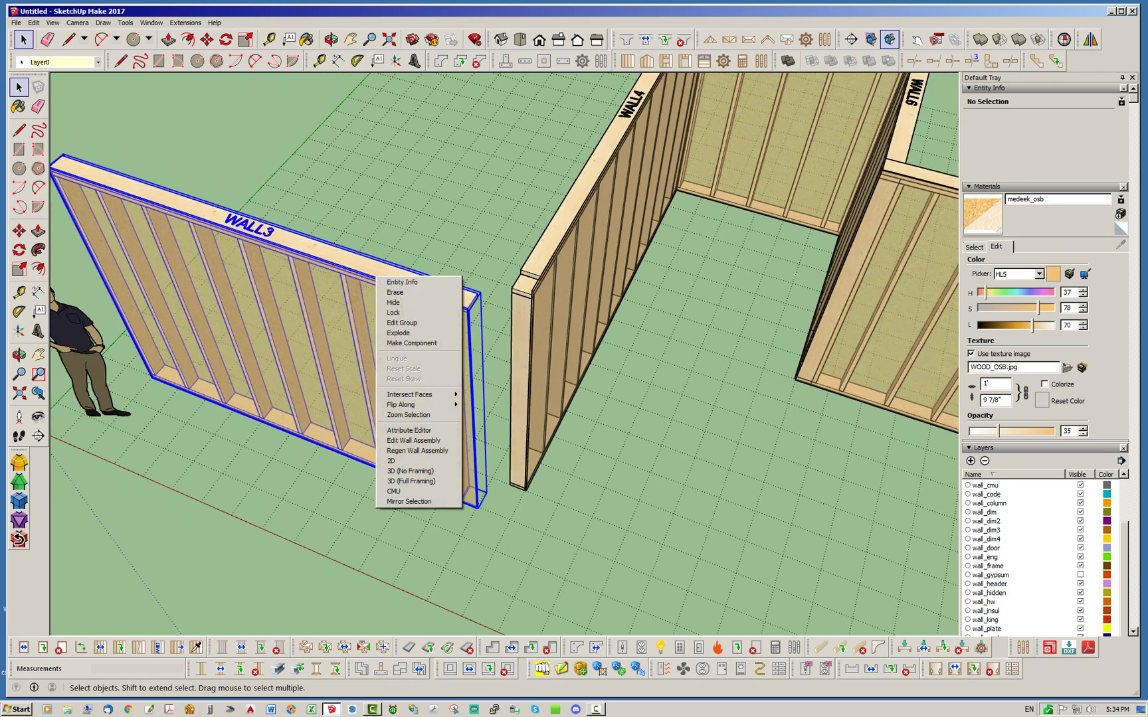
left_click(418, 441)
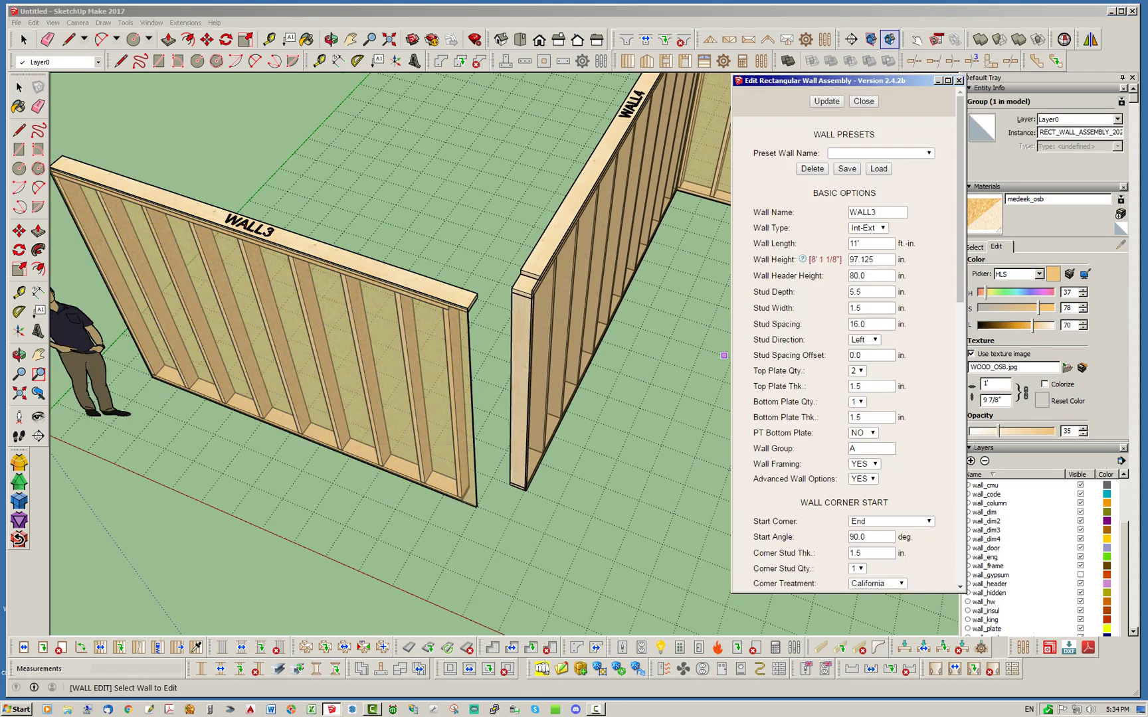
scroll(844, 332, "down", 4)
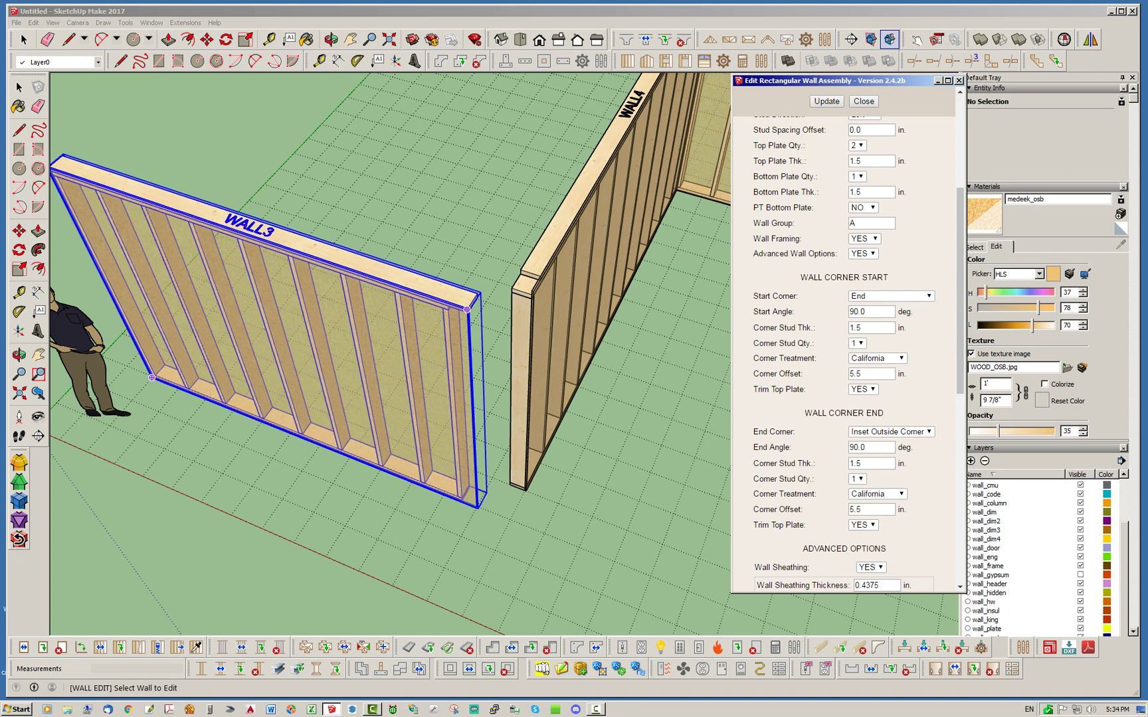
left_click(525, 493)
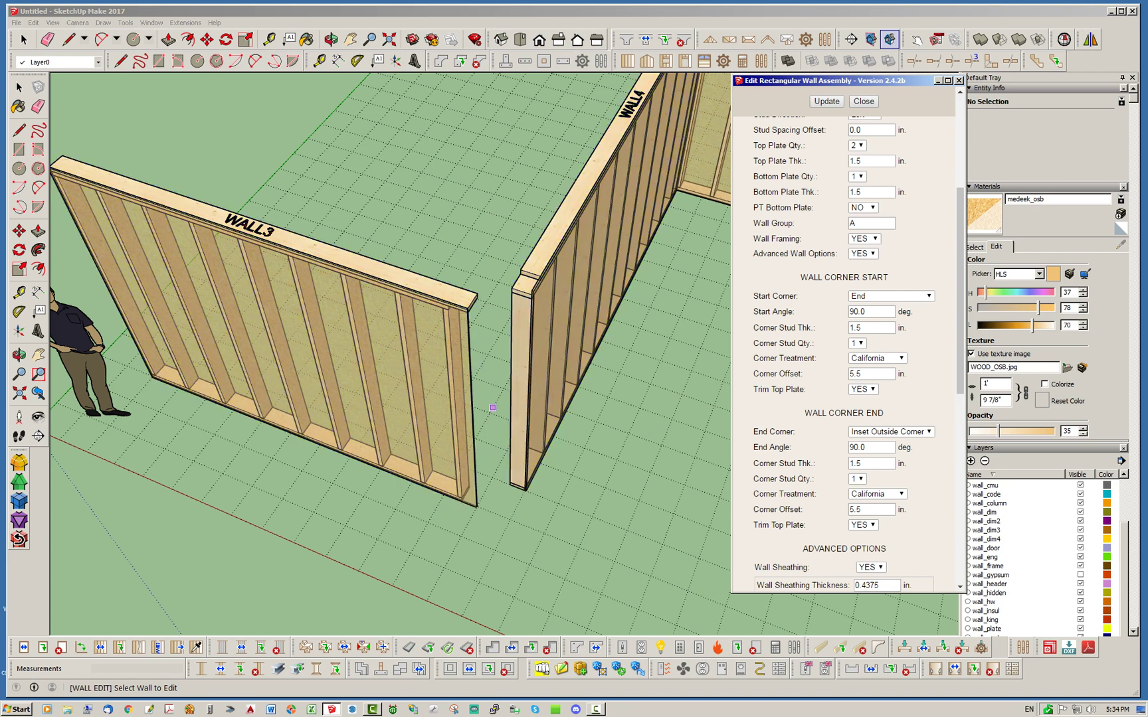
scroll(492, 408, "up", 2)
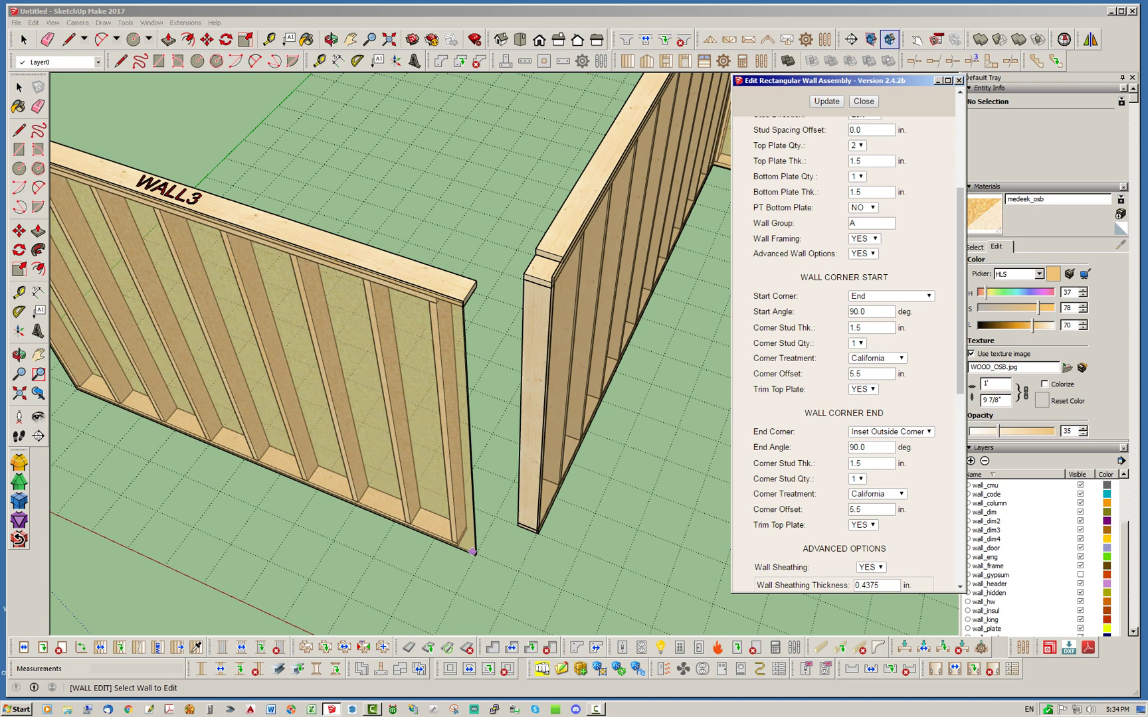
scroll(475, 554, "up", 3)
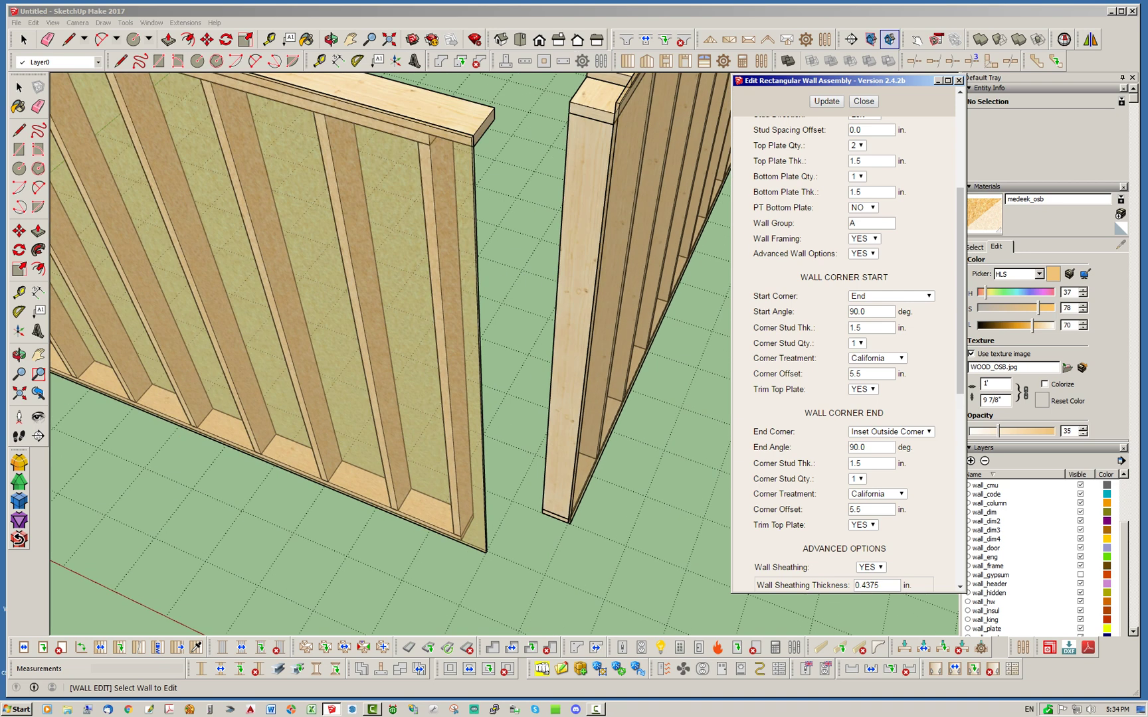
left_click(459, 529)
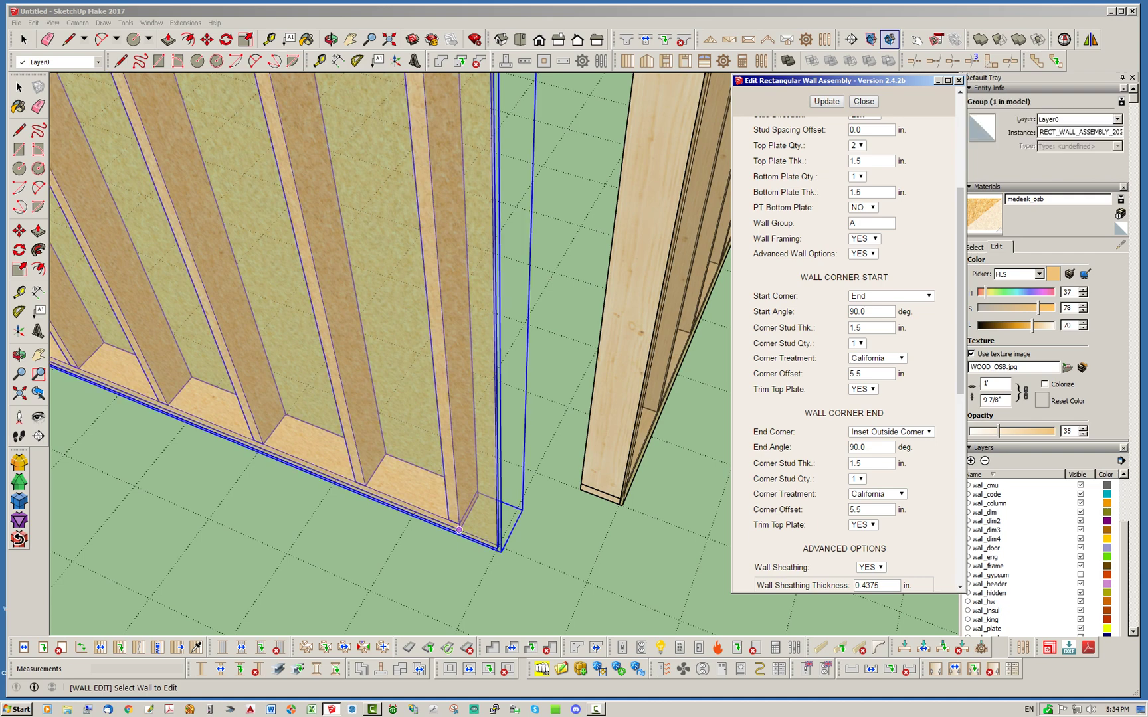
scroll(549, 513, "down", 5)
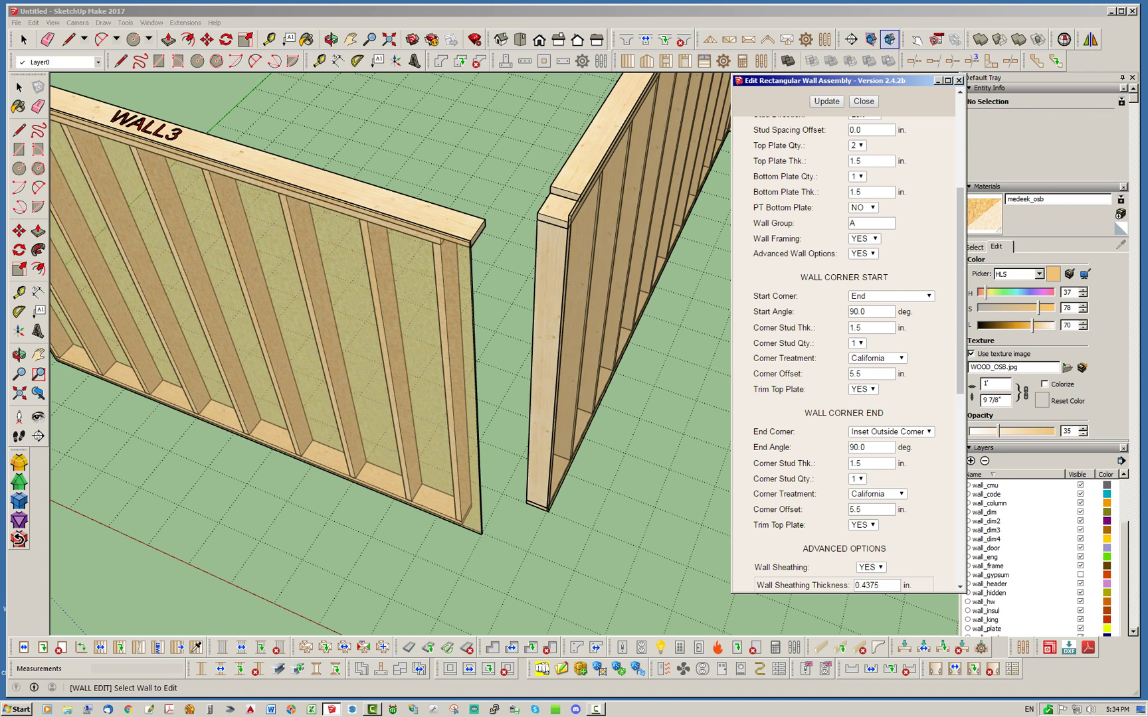
left_click(864, 101)
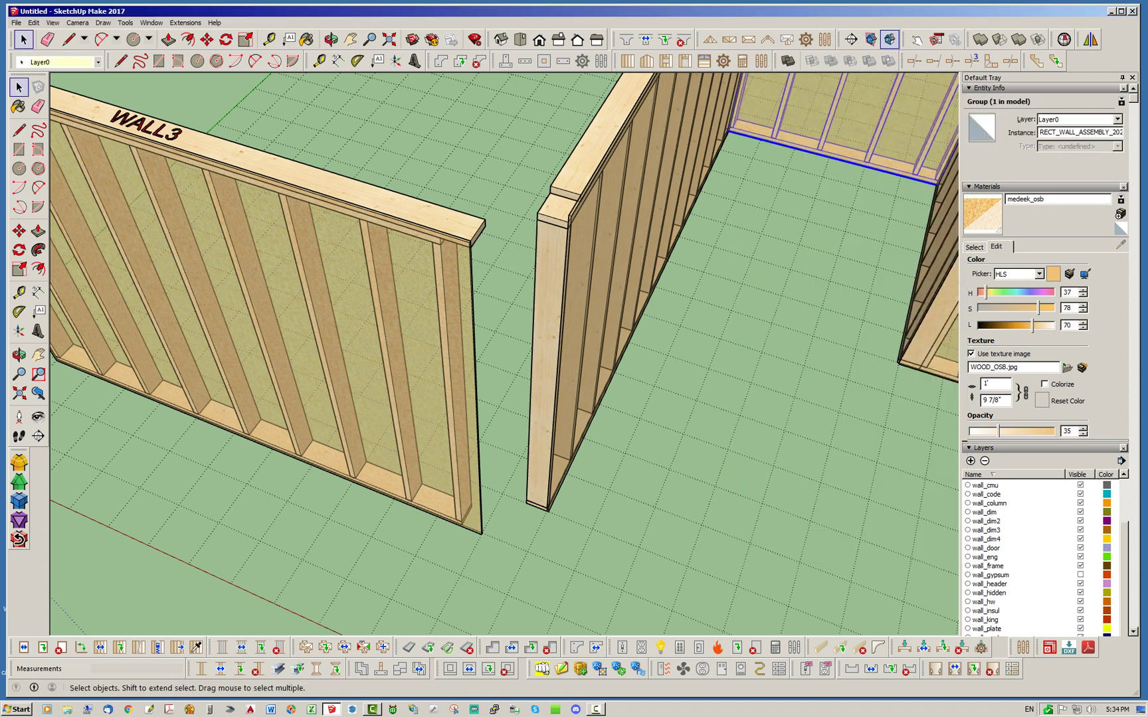
Open WALL4's assembly for editing, set its start corner to Inset Outside Corner and update the wall.
right_click(589, 152)
left_click(624, 314)
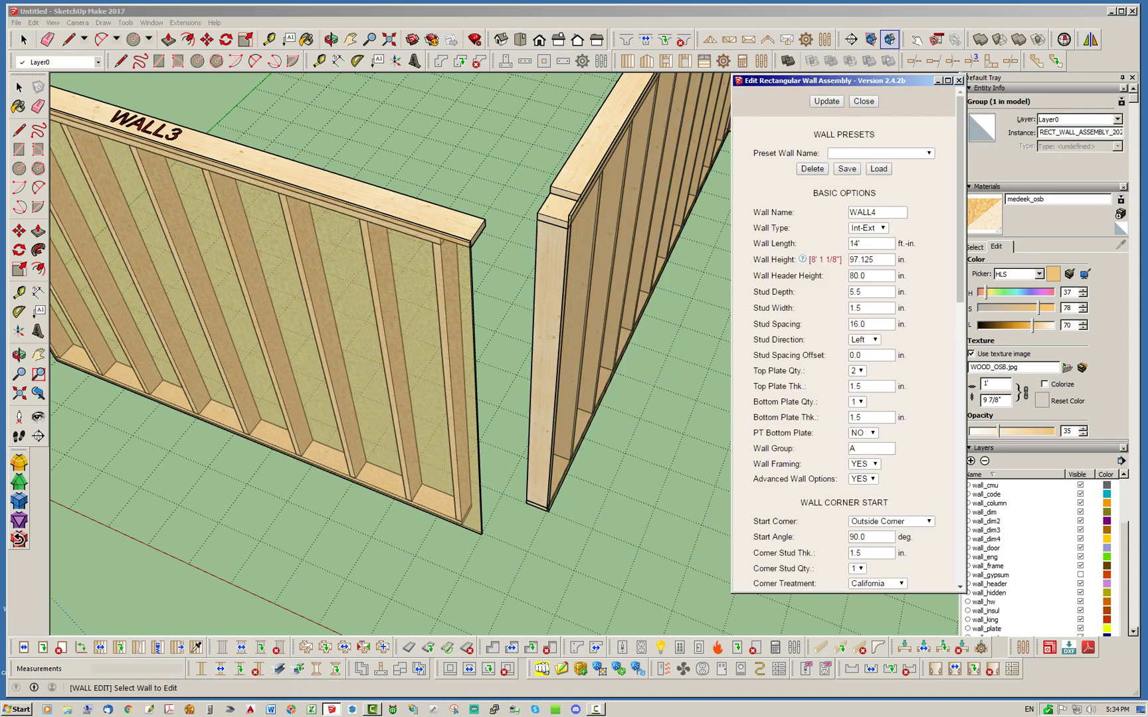
scroll(844, 332, "down", 5)
left_click_drag(960, 282, 959, 284)
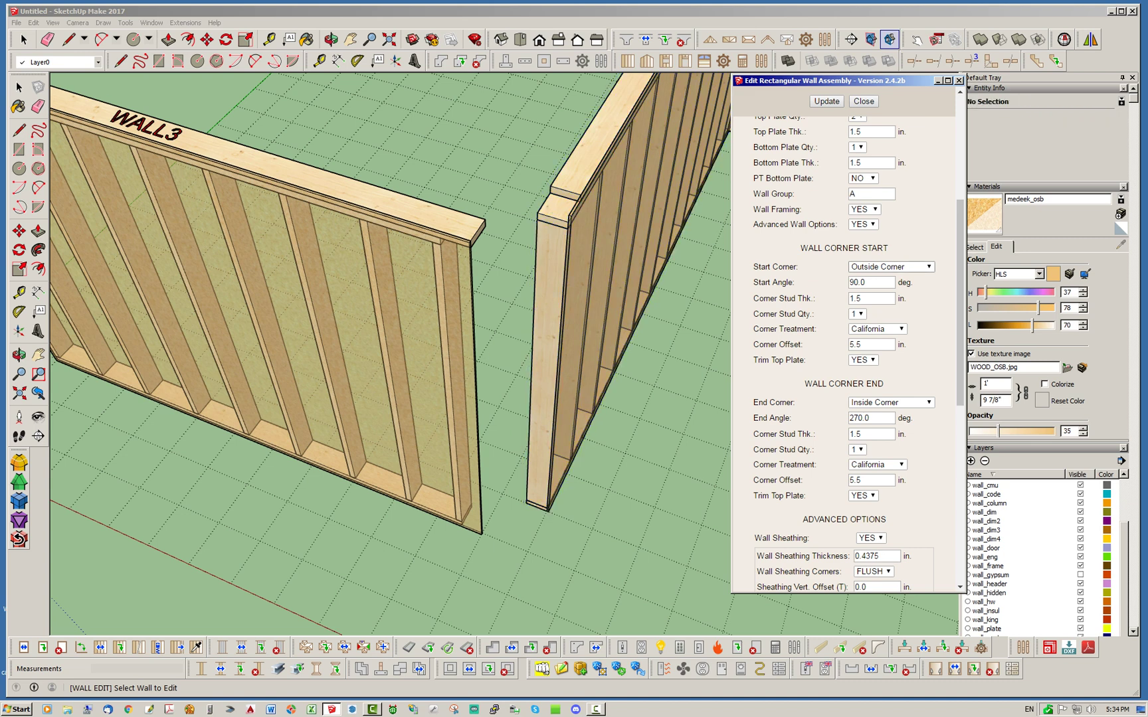
left_click(890, 266)
left_click(887, 298)
left_click(826, 101)
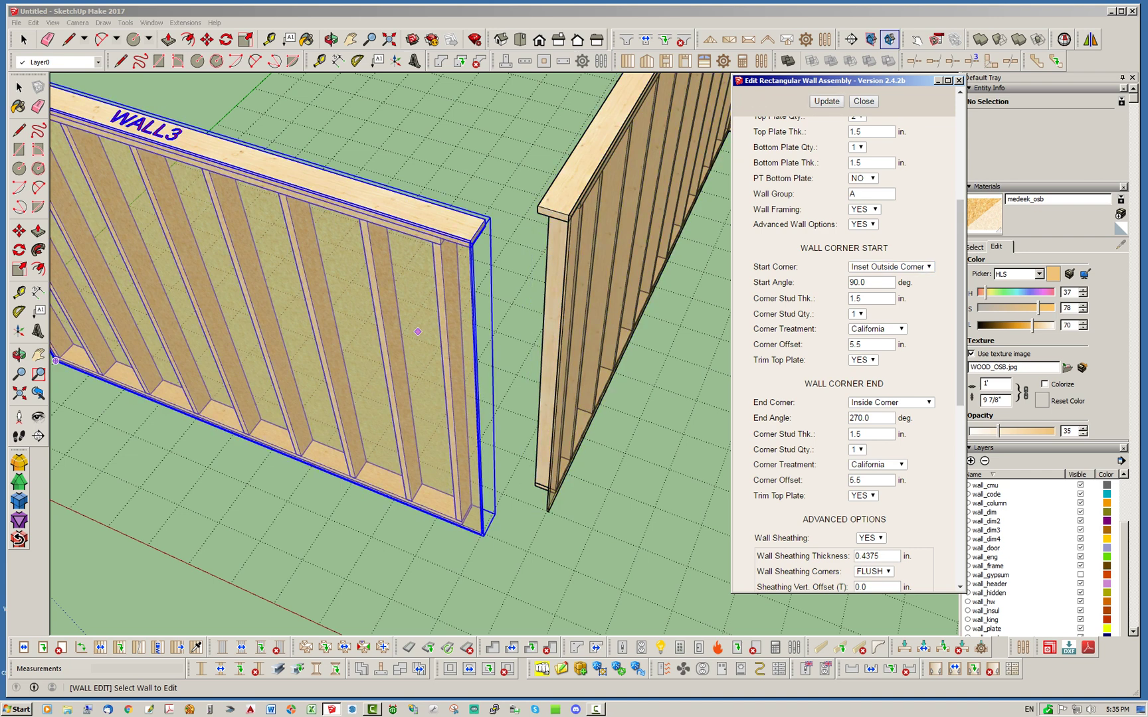
left_click(55, 360)
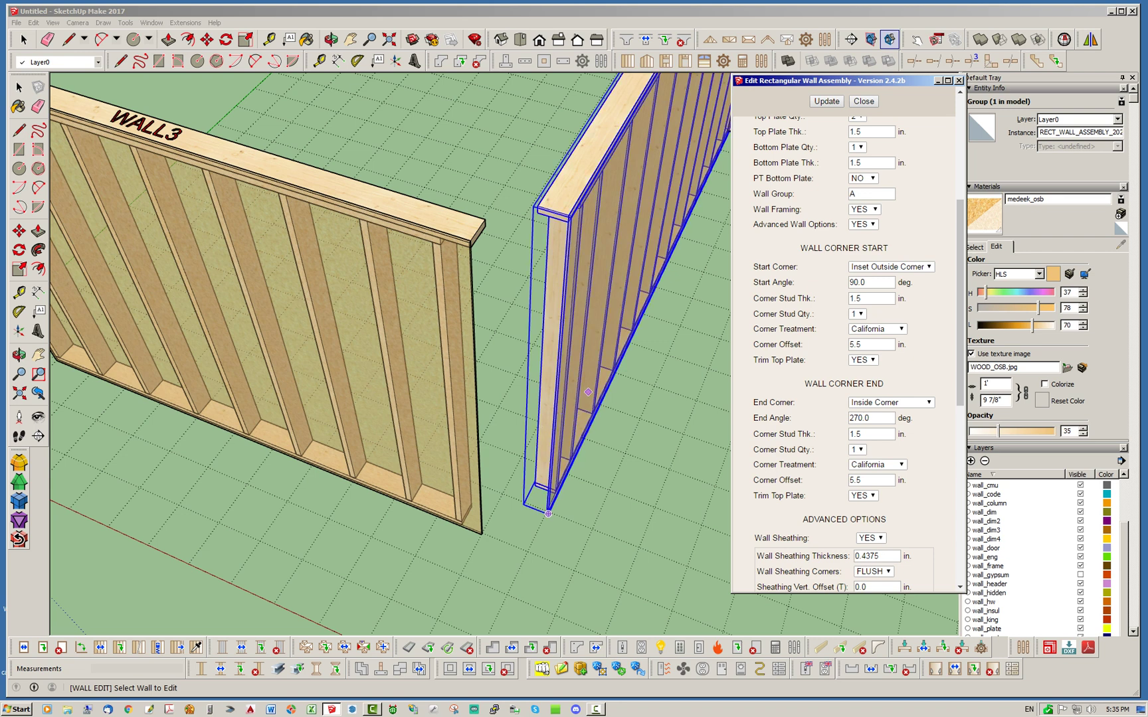
key("Escape")
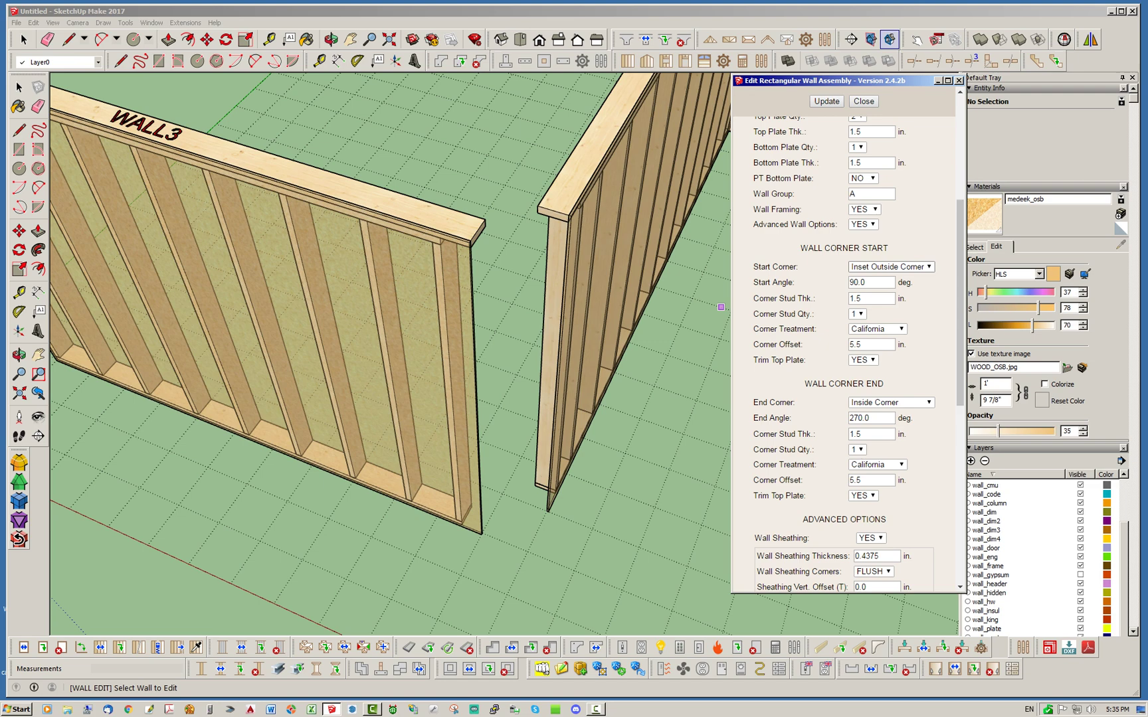
Set WALL4's start corner back to Outside Corner, update the wall and close the assembly editor.
left_click(891, 267)
left_click(877, 288)
left_click(826, 101)
left_click(864, 101)
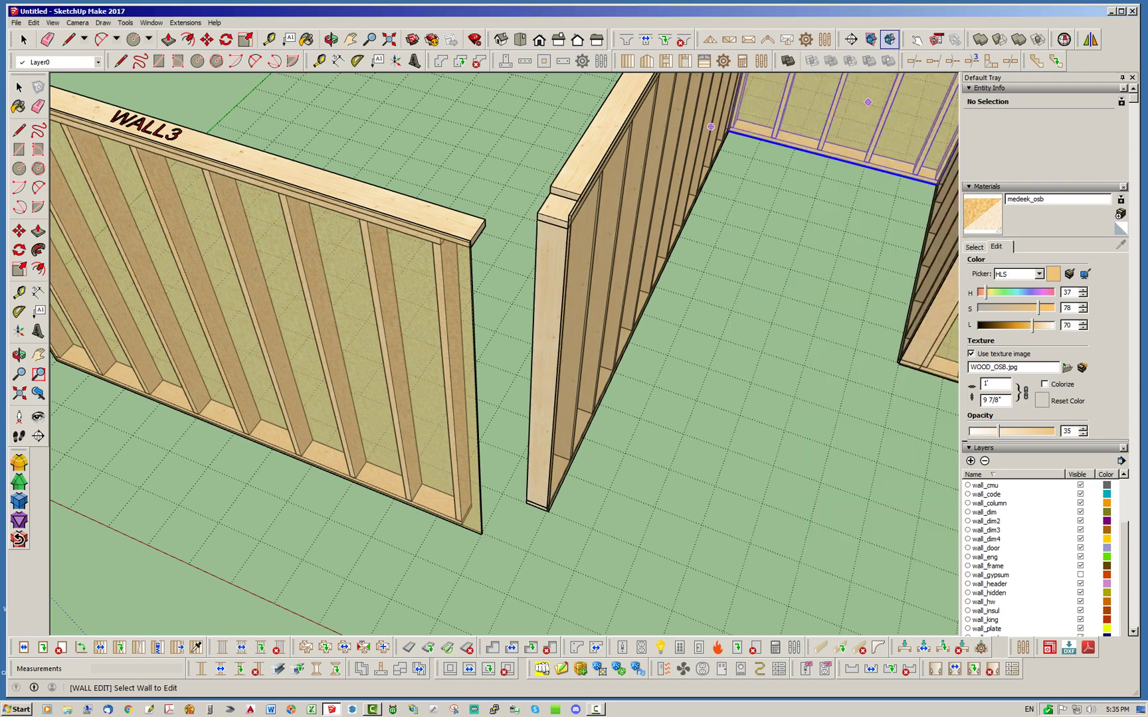
Move WALL5 2' along the green axis, away from the ends of WALL4 and WALL6, and clear the selection.
middle_click_drag(863, 292, 598, 342)
scroll(598, 342, "down", 3)
scroll(482, 556, "up", 4)
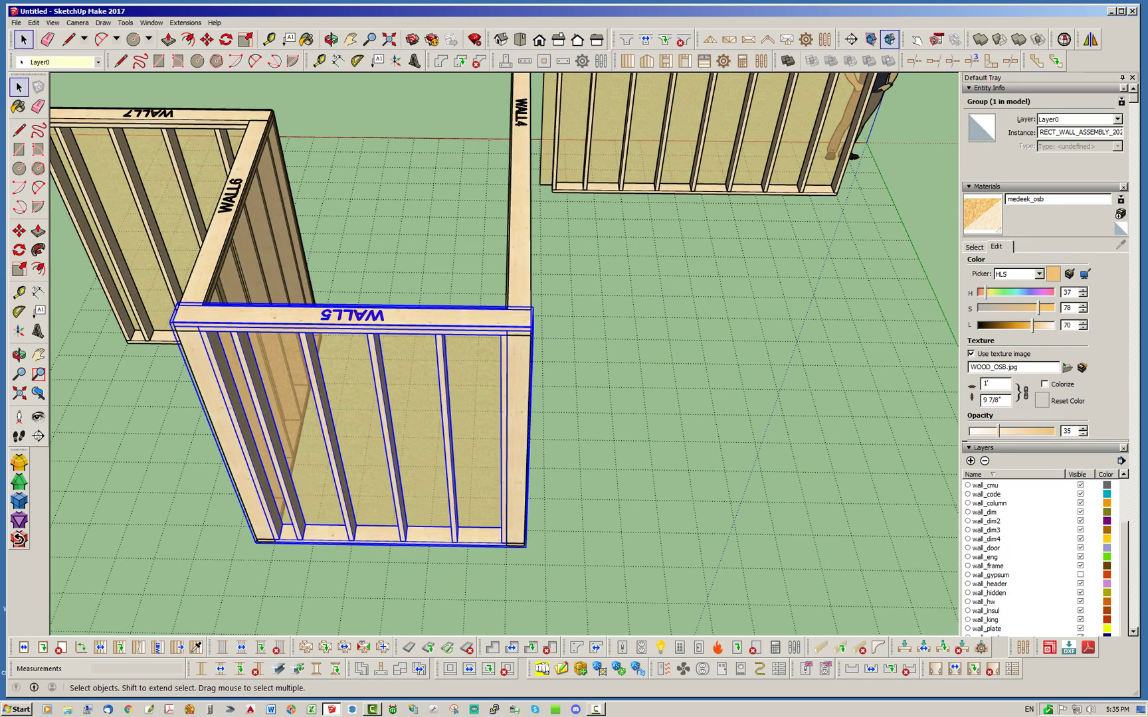
left_click(206, 40)
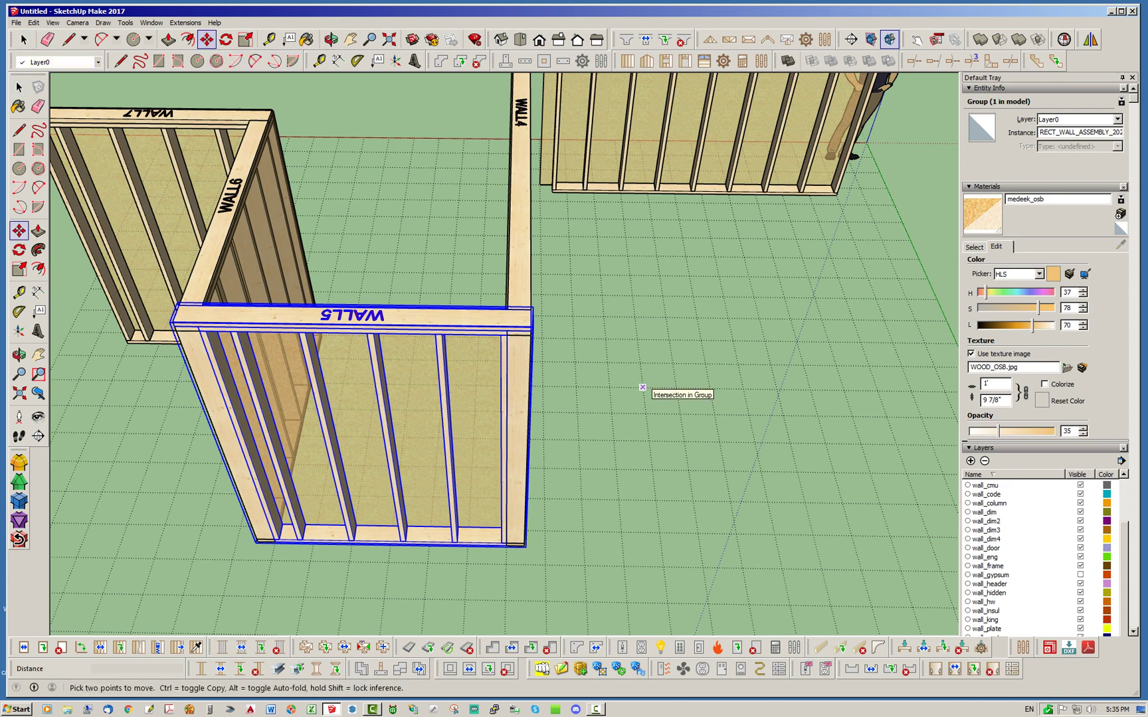
left_click(642, 395)
left_click(648, 440)
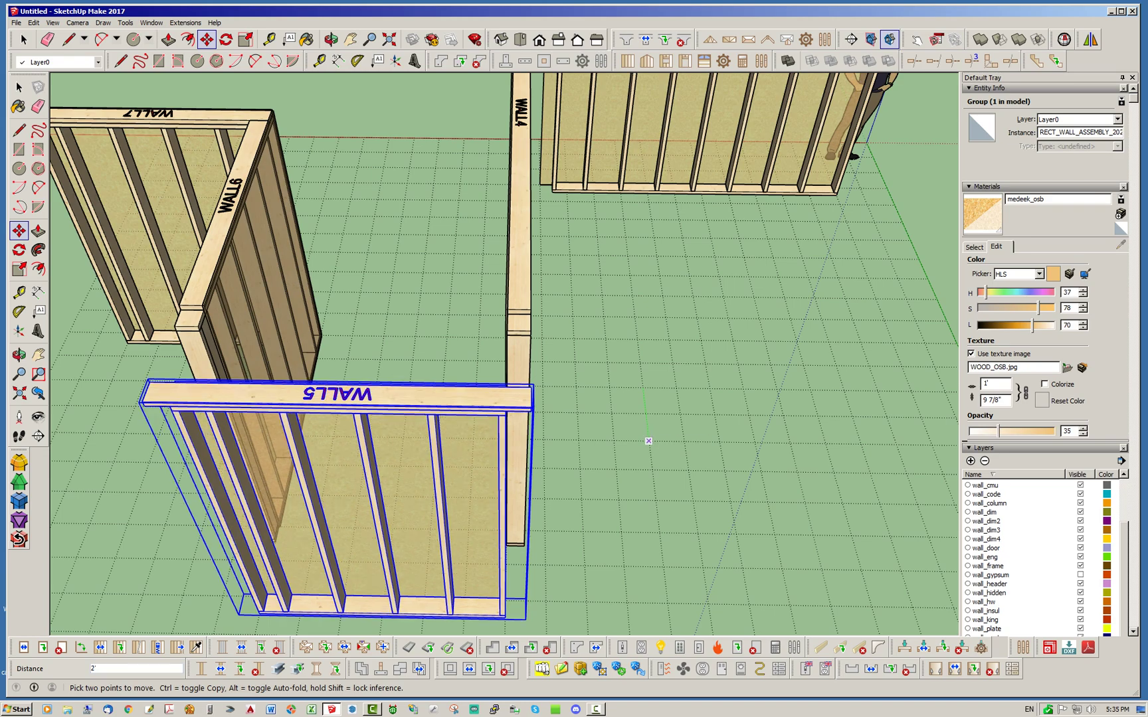
middle_click_drag(648, 440, 491, 359)
scroll(235, 333, "up", 3)
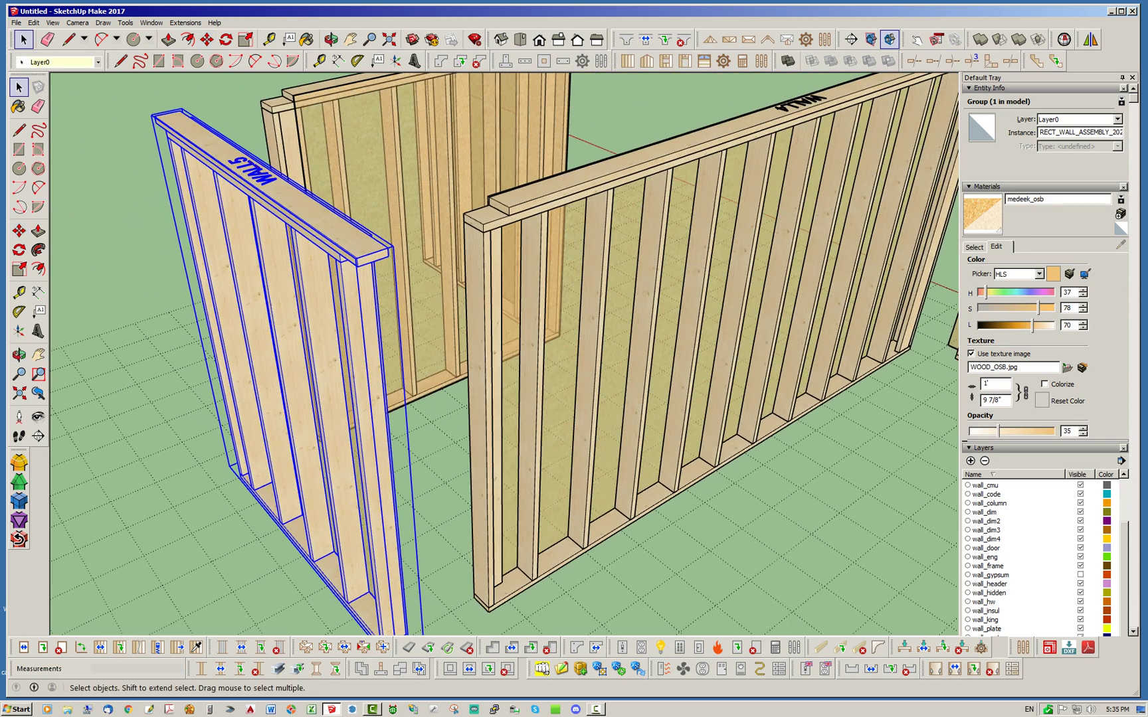
scroll(475, 293, "down", 3)
left_click(445, 438)
Open WALL4's assembly for editing and review its start and end corner settings against the framing beside WALL5.
middle_click_drag(445, 439, 569, 462)
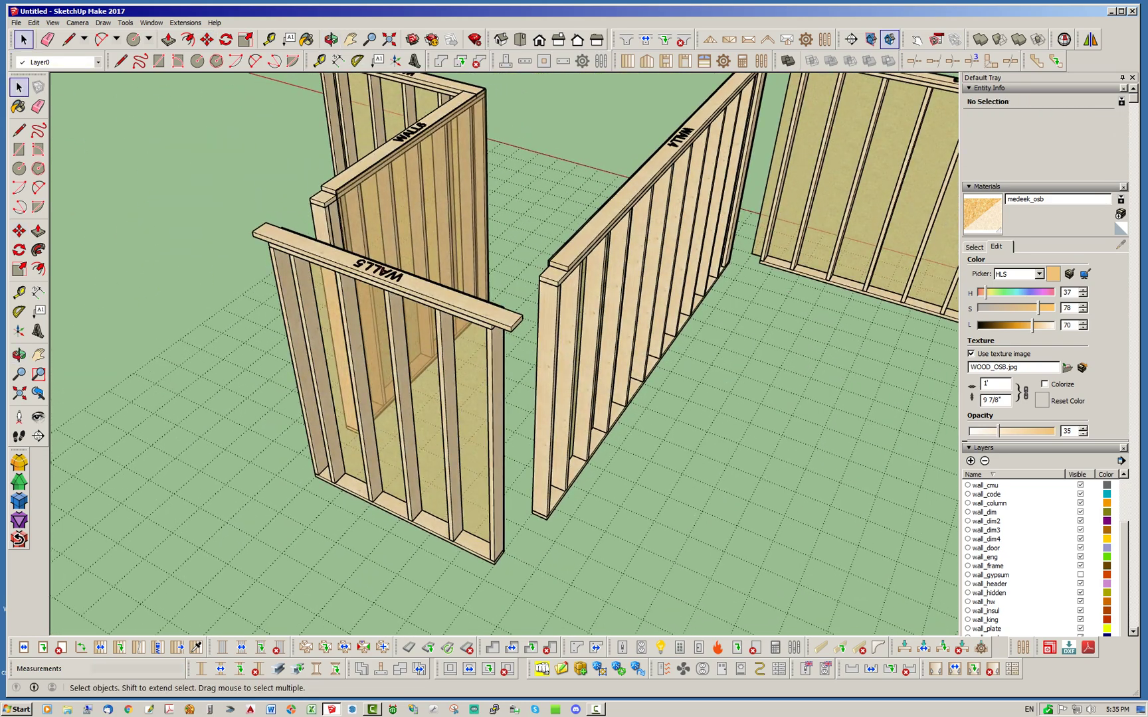
middle_click_drag(458, 405, 651, 431)
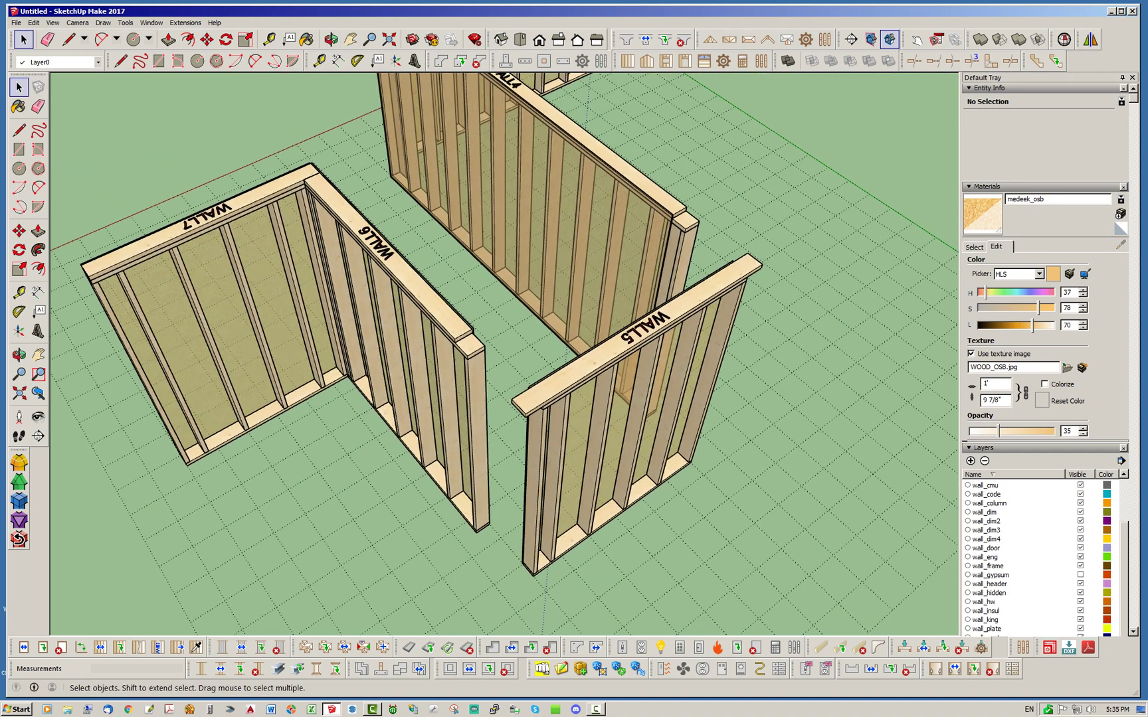
right_click(684, 225)
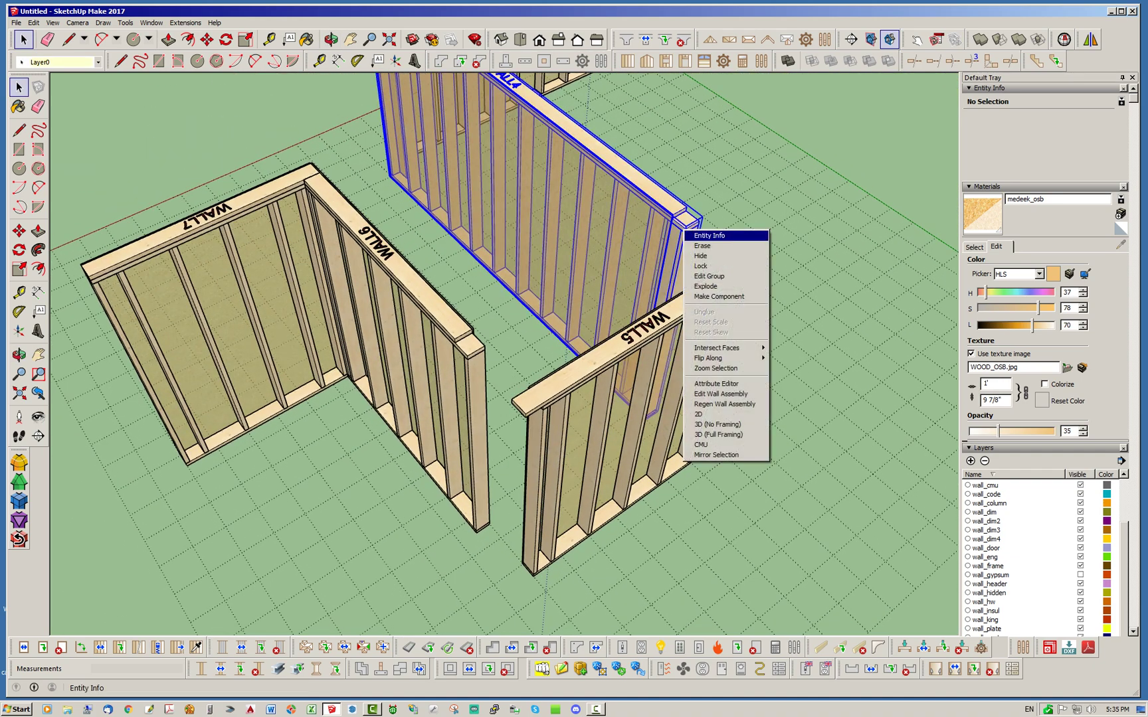
left_click(724, 393)
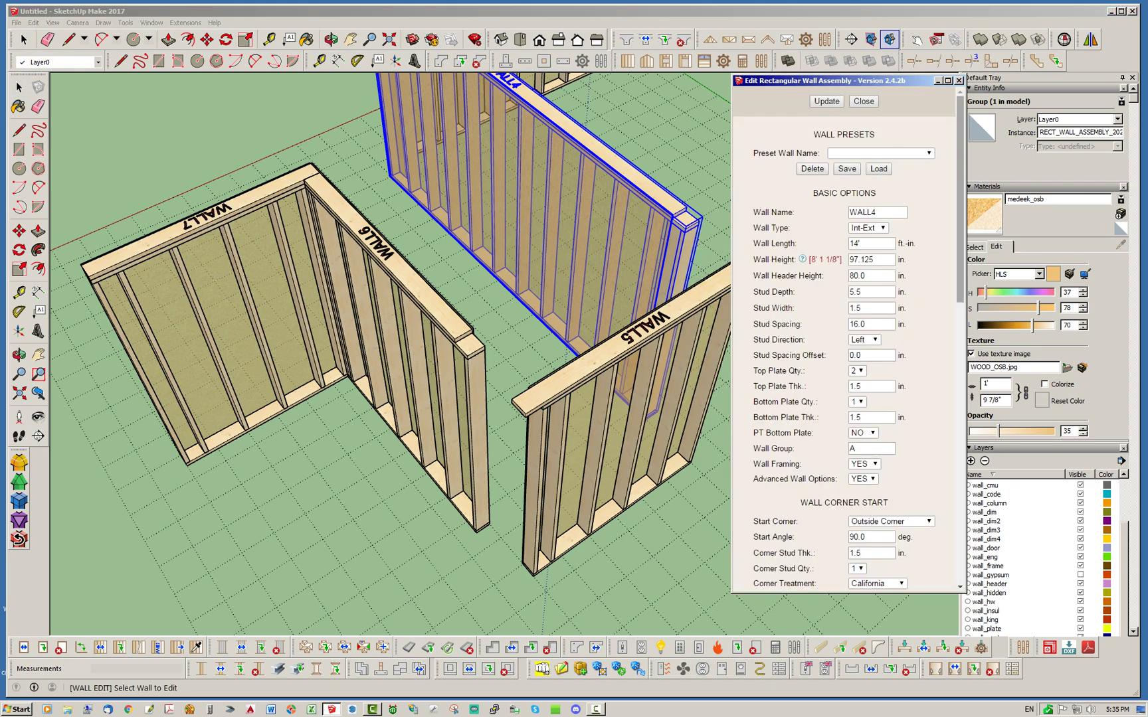
left_click_drag(960, 199, 959, 301)
scroll(694, 201, "up", 4)
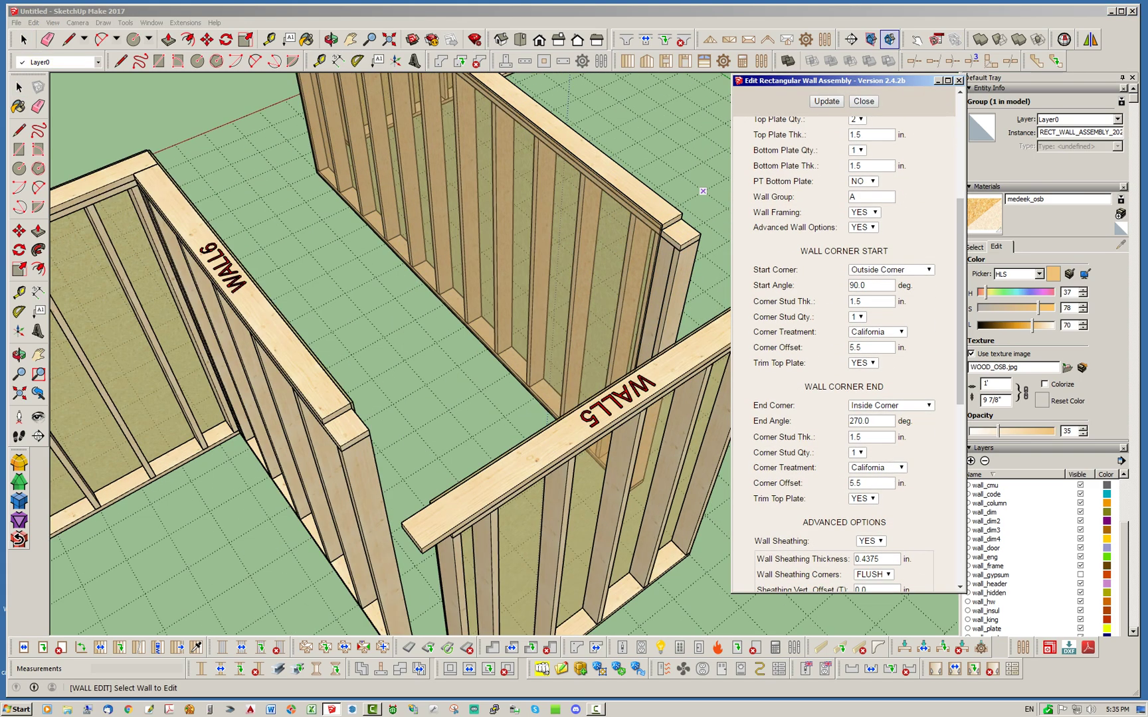
Open WALL5's assembly for editing, review its start and end corner settings and the corner type options, and close the editor.
middle_click_drag(625, 290, 638, 372)
scroll(346, 256, "down", 3)
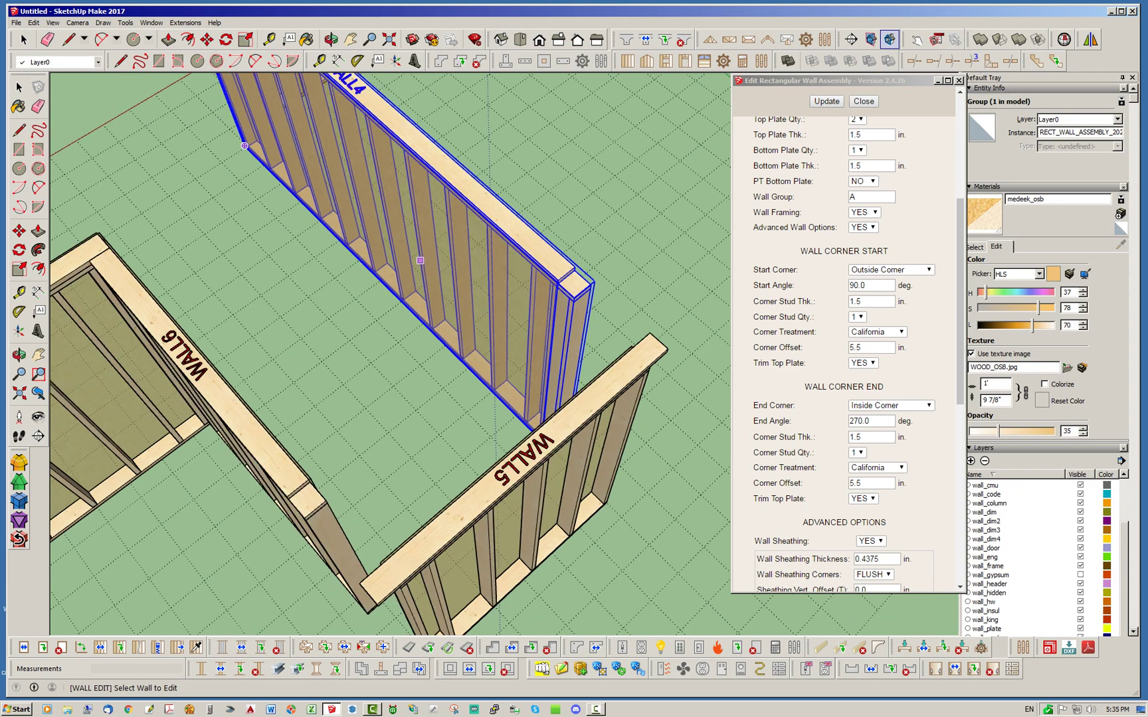
middle_click_drag(528, 391, 620, 444)
left_click(578, 442)
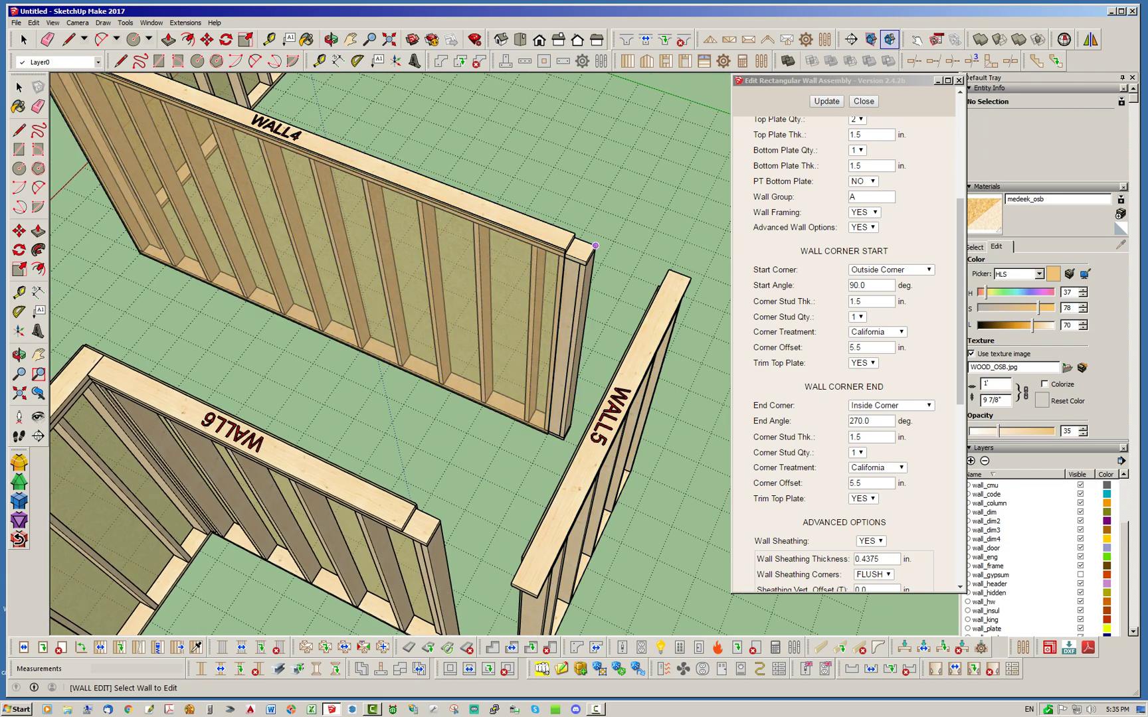
left_click(596, 245)
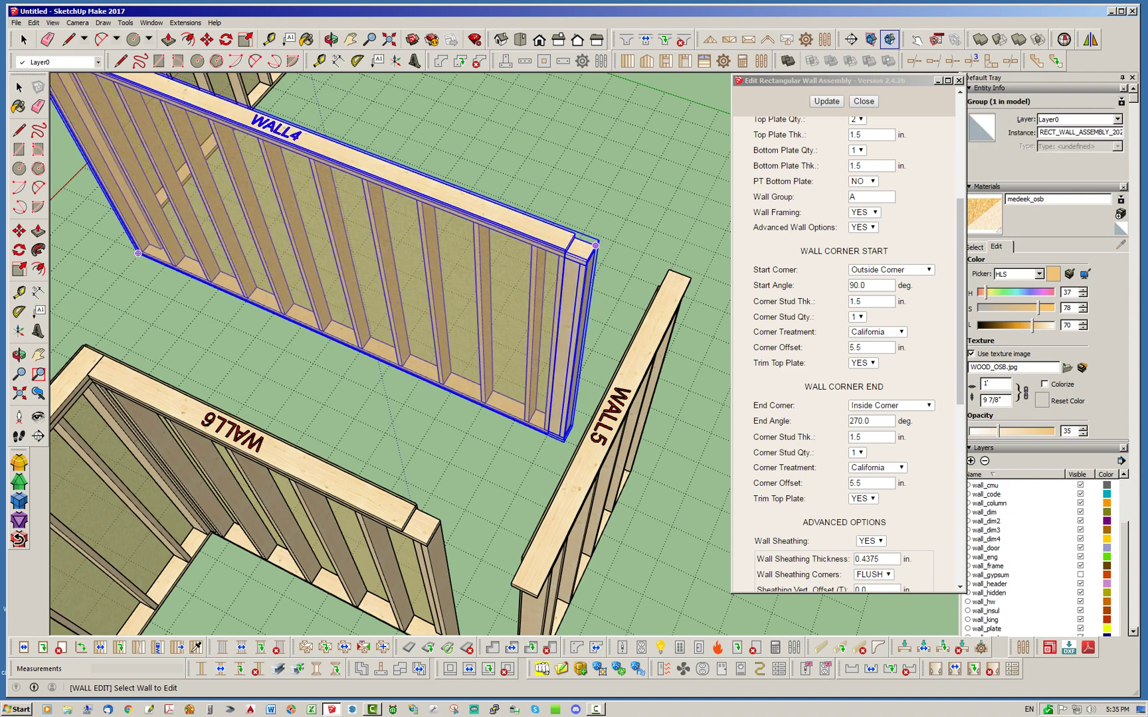
middle_click_drag(639, 441, 418, 429)
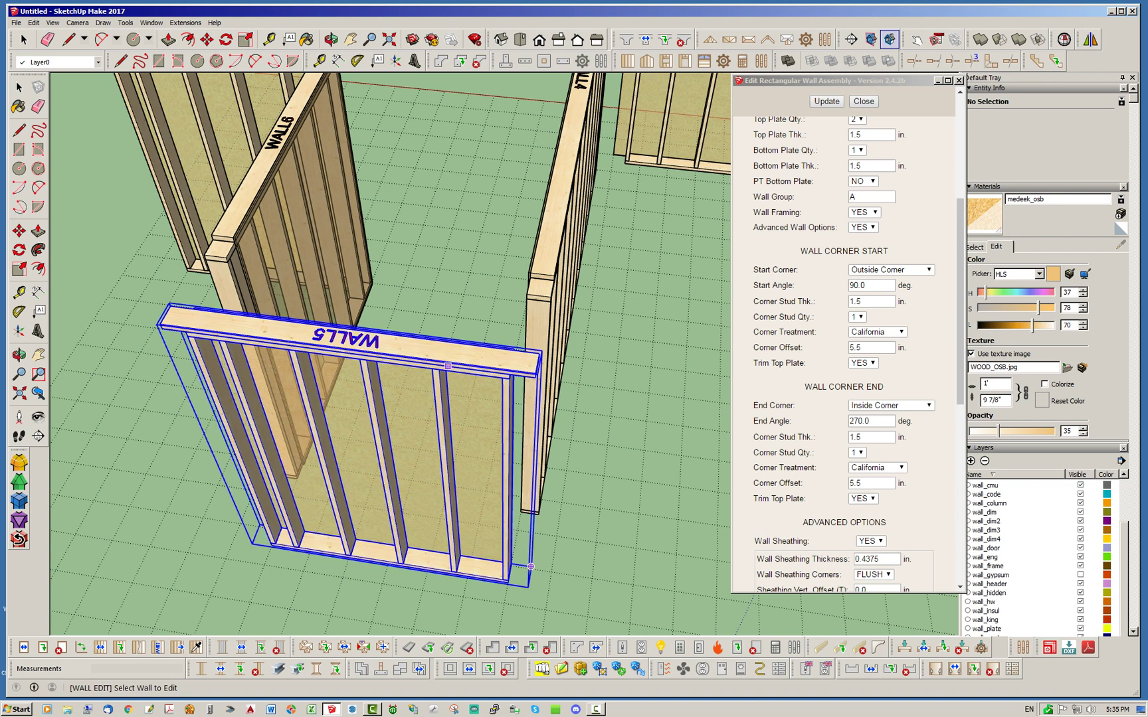
left_click(449, 369)
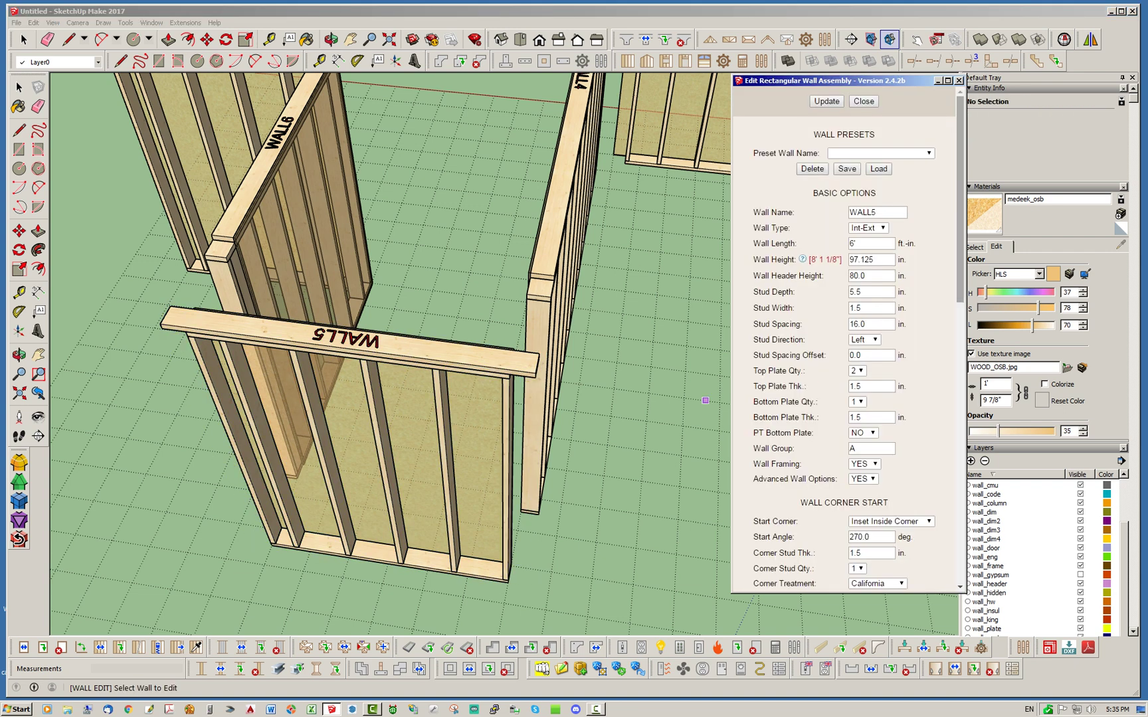
scroll(843, 352, "down", 3)
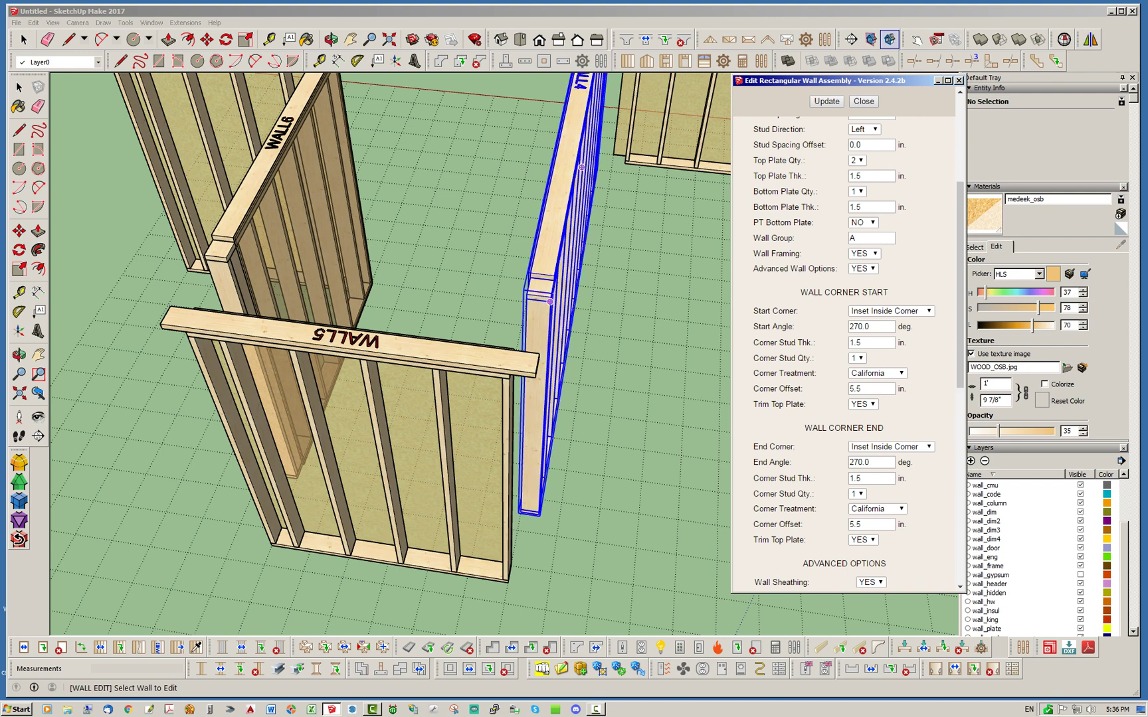
left_click(508, 359)
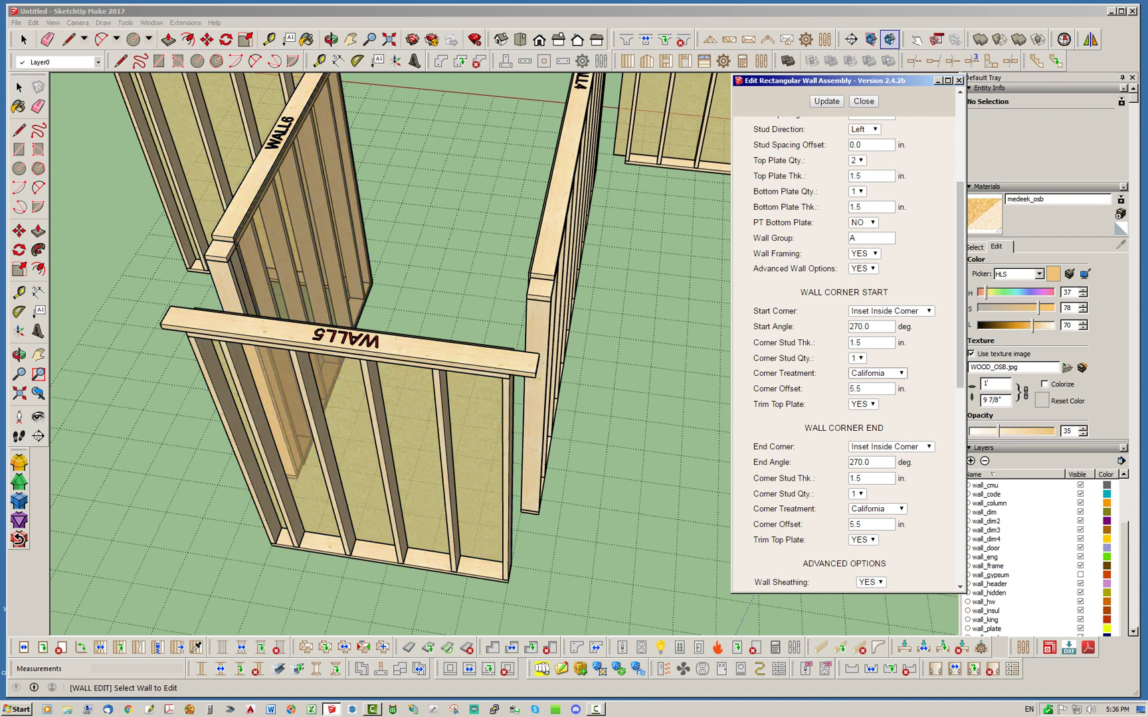
left_click(890, 310)
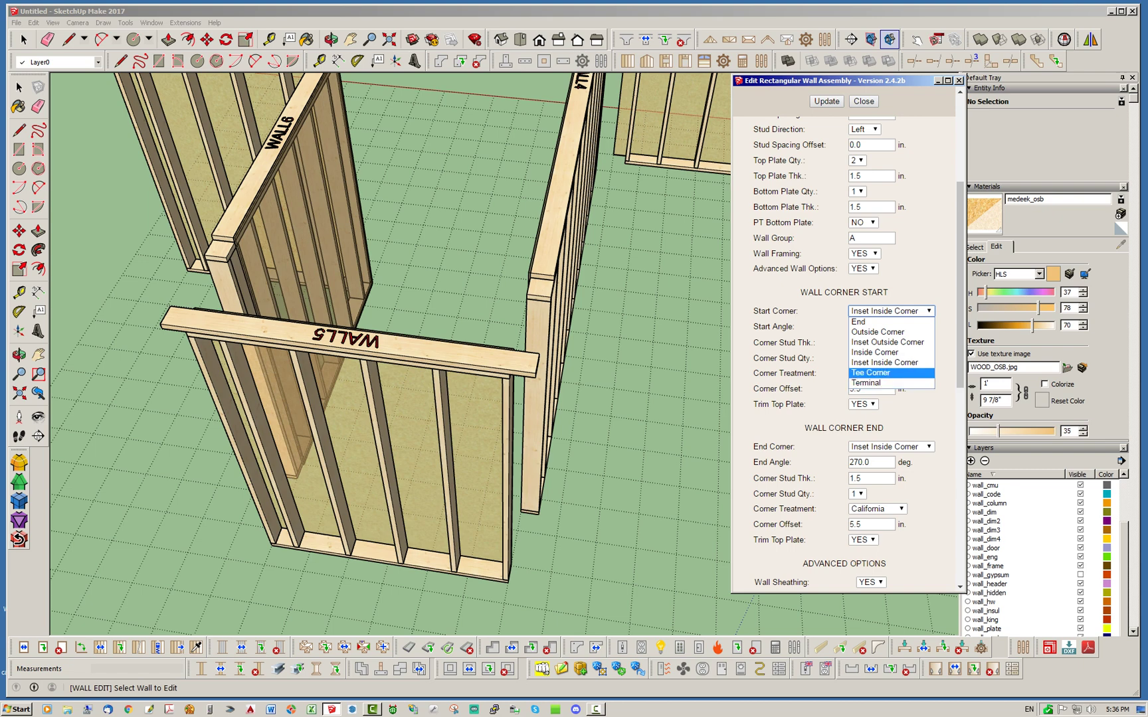
left_click(863, 101)
key("space")
Move WALL5 2' along the green axis, back against the ends of WALL4 and WALL6.
left_click(687, 379)
scroll(687, 380, "down", 2)
scroll(687, 372, "down", 1)
middle_click_drag(687, 372, 776, 352)
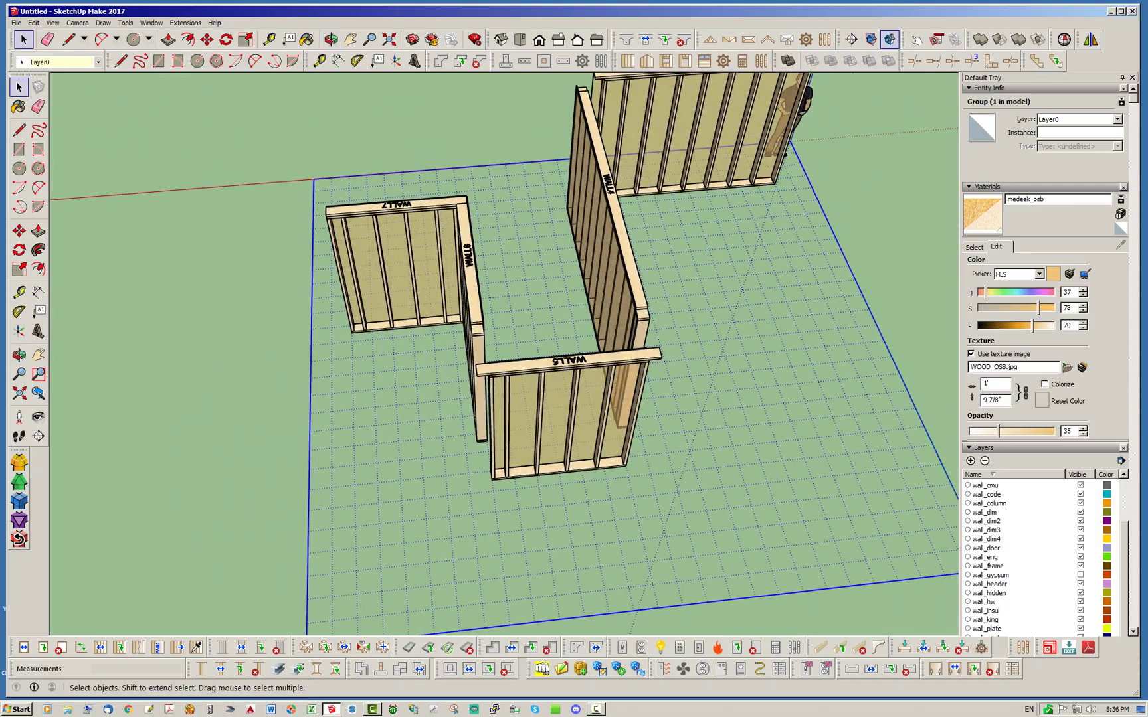
middle_click_drag(531, 354, 458, 342)
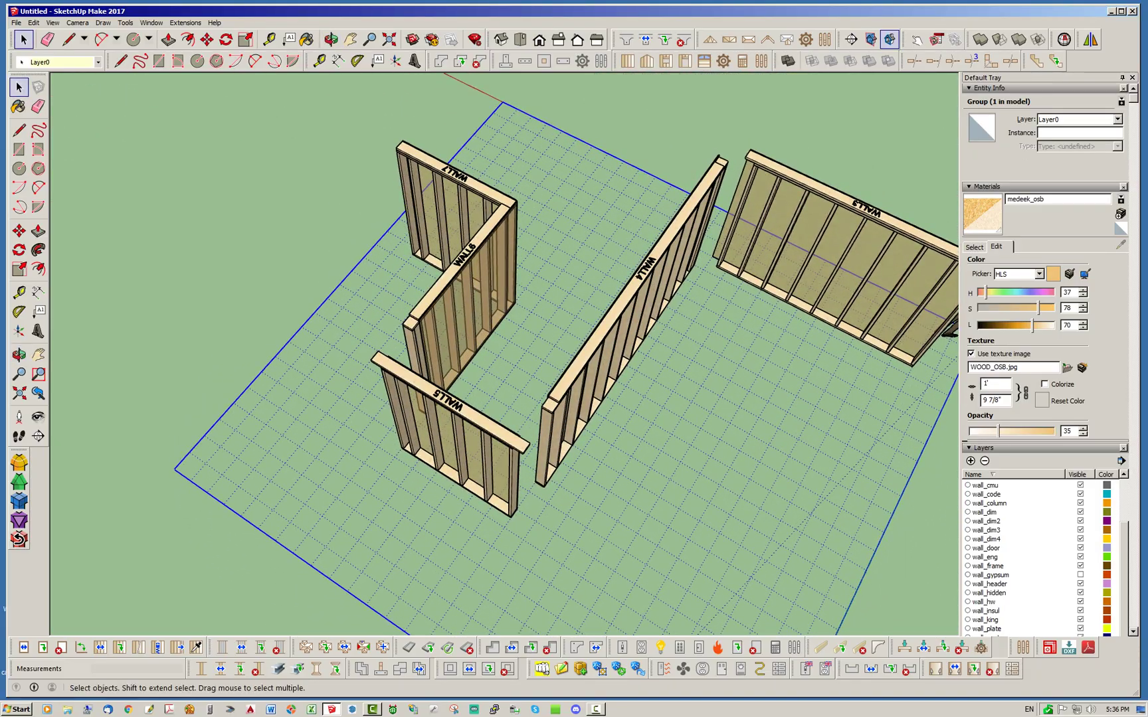
left_click(458, 432)
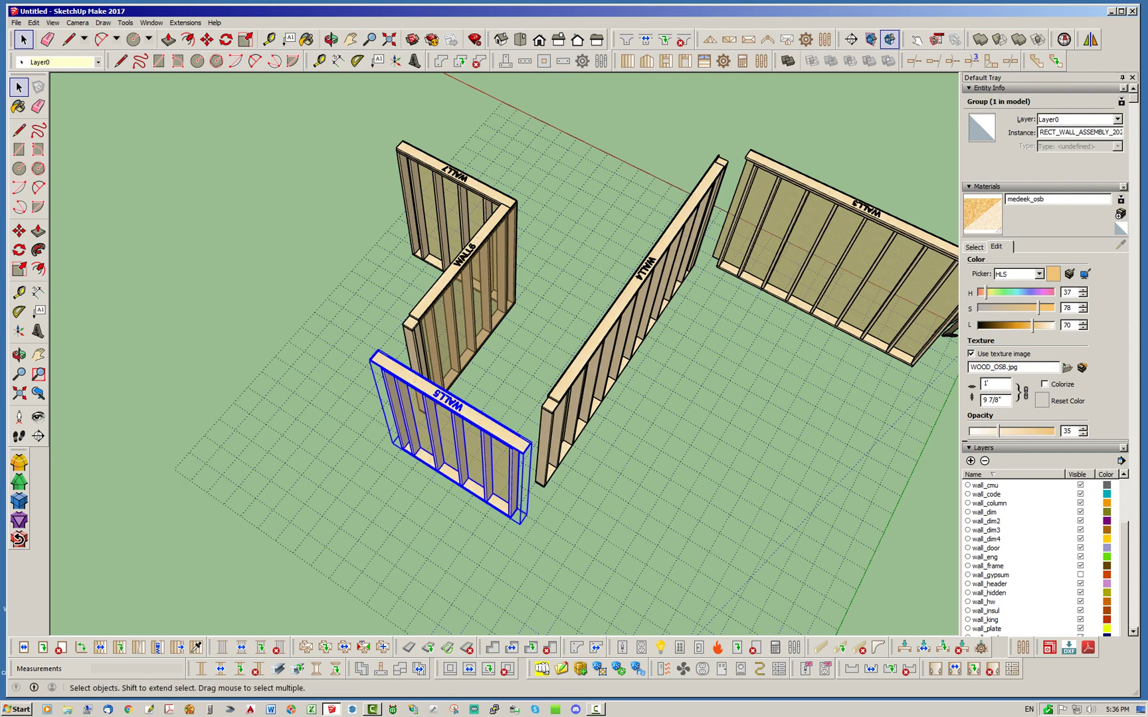
left_click(207, 40)
scroll(534, 490, "up", 4)
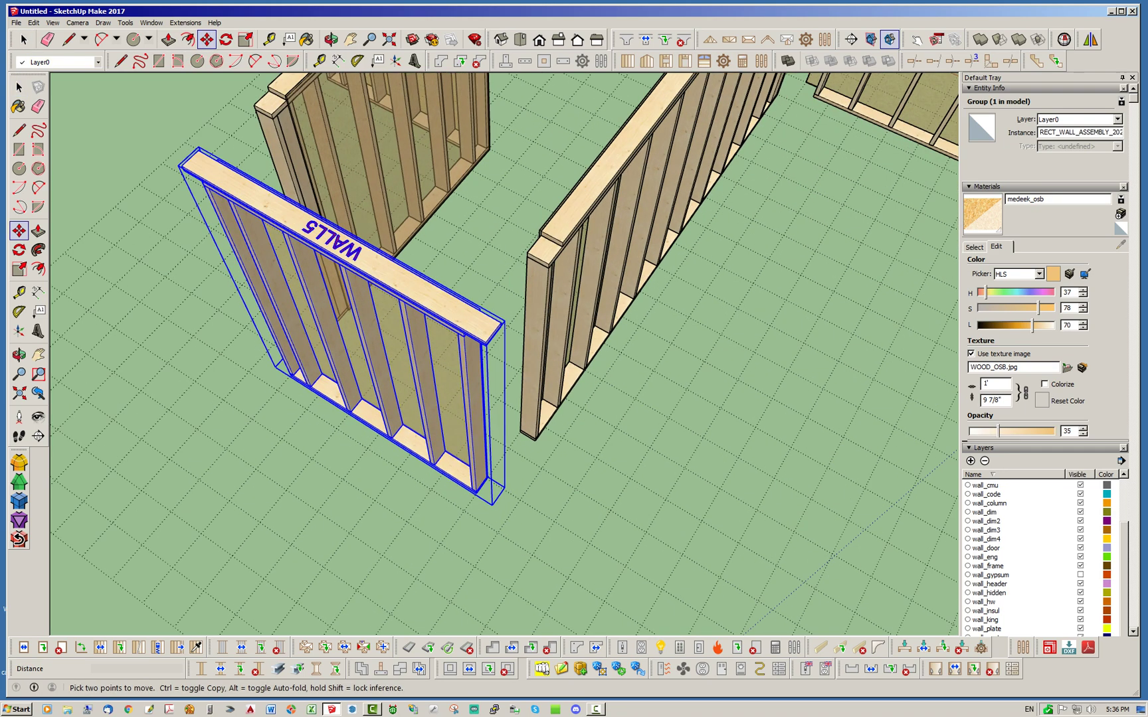
left_click(520, 502)
left_click(563, 437)
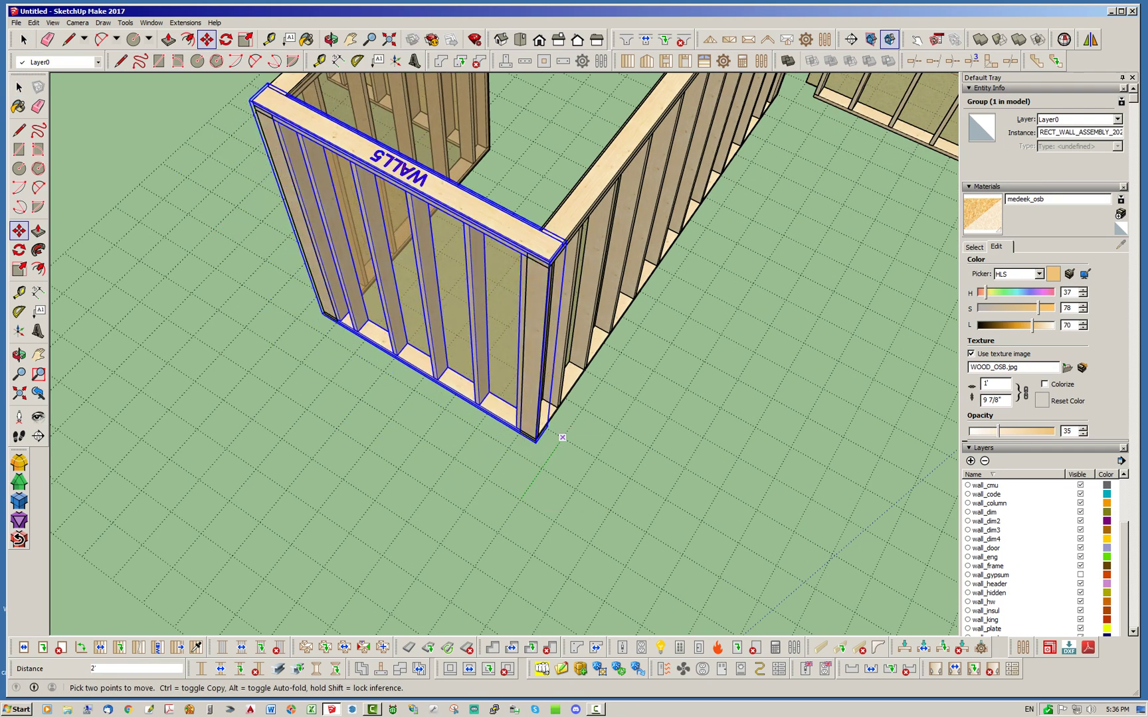
key("space")
scroll(375, 422, "down", 3)
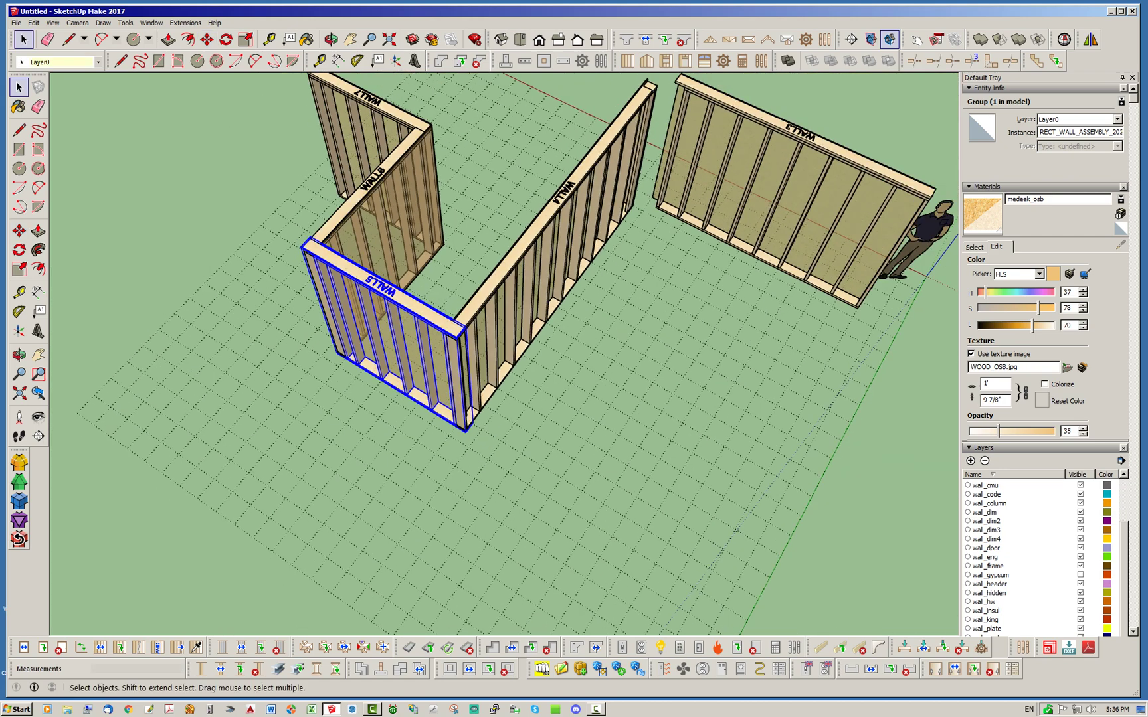
Move WALL3 back against the end of WALL4 to close their corner, and clear the selection.
left_click(764, 193)
left_click(206, 39)
scroll(690, 182, "up", 3)
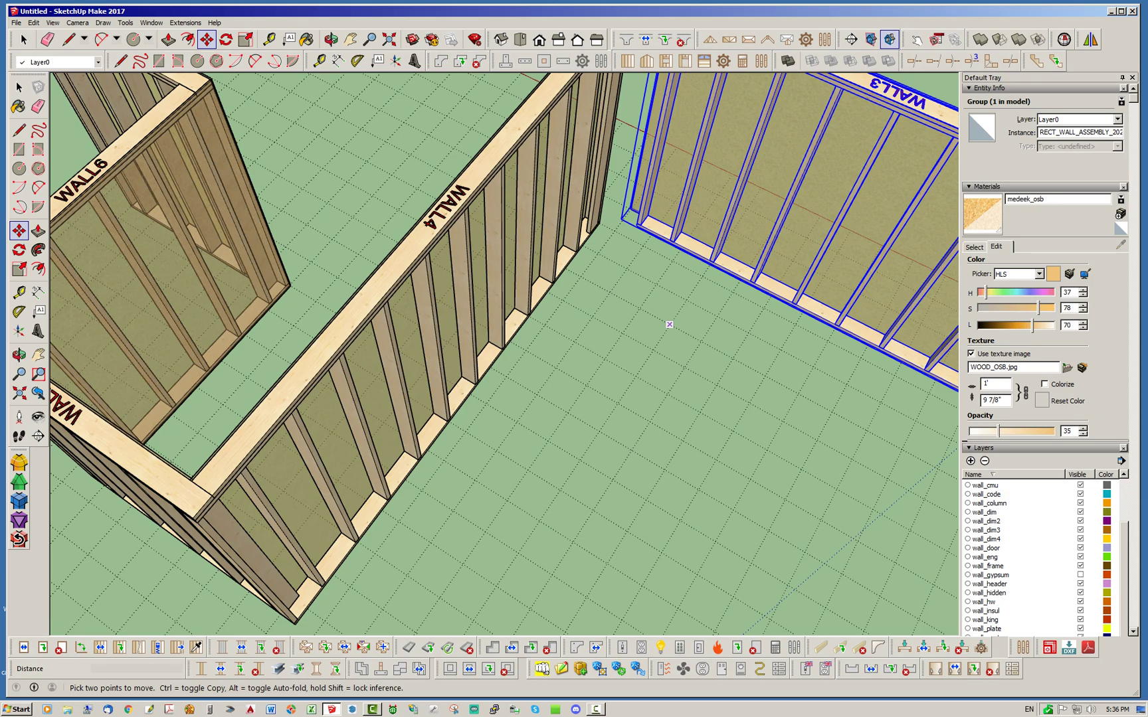
left_click(671, 325)
left_click(624, 333)
key("space")
scroll(569, 286, "down", 4)
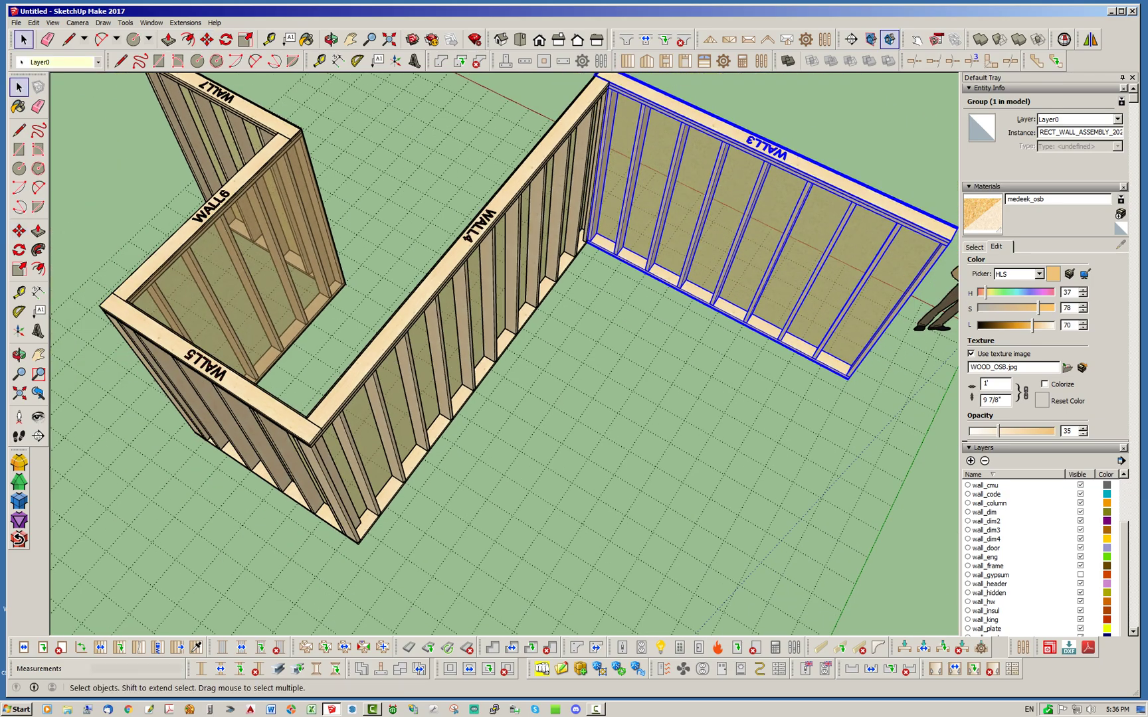
left_click(591, 319)
mouse_move(591, 318)
middle_mouse_down()
mouse_move(718, 262)
mouse_move(595, 314)
middle_mouse_up()
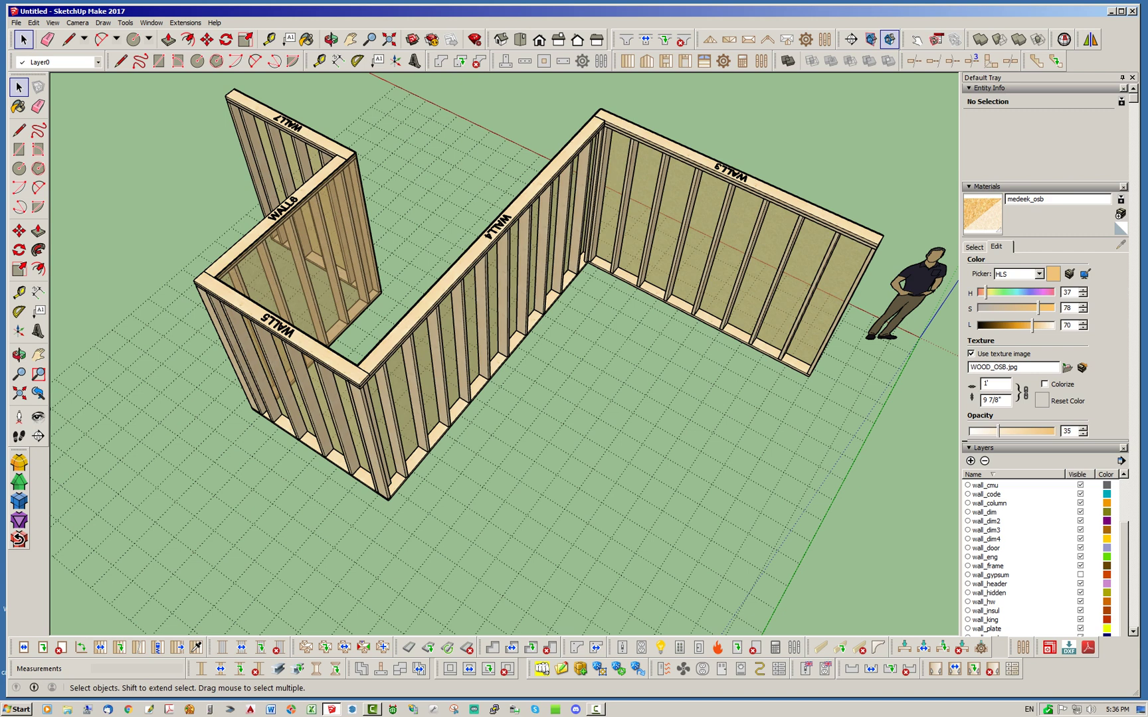
Start a new rectangular wall with wall type Int-Int and stud size 2x4.
left_click(628, 61)
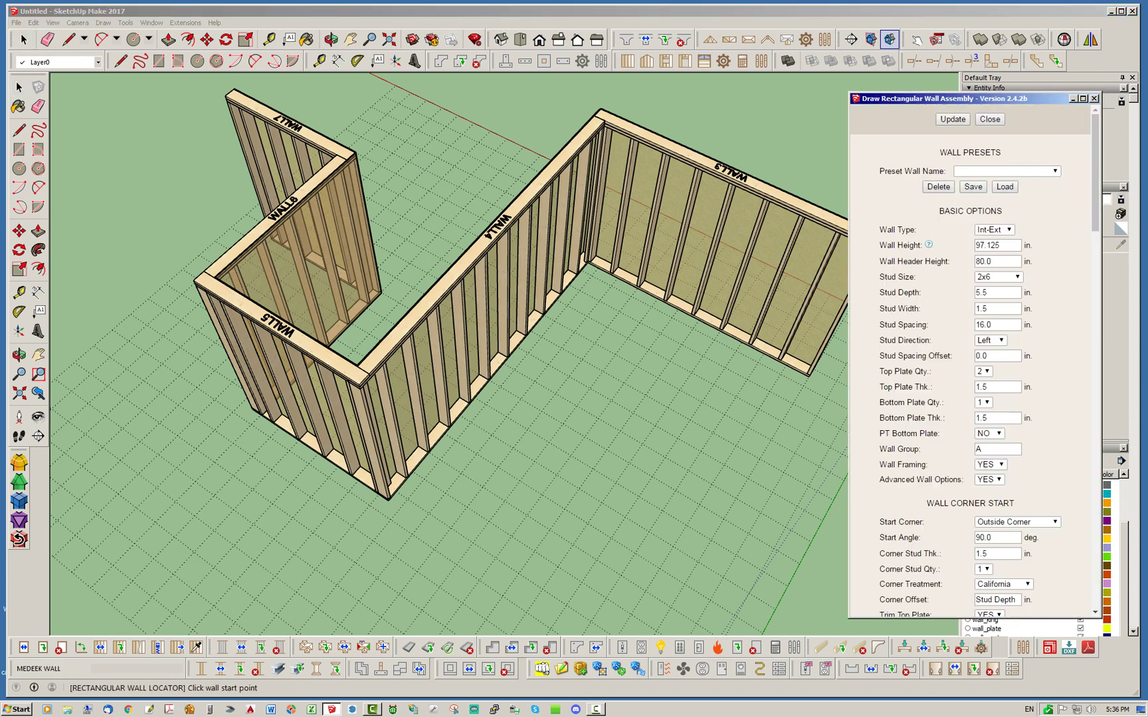
left_click(994, 230)
left_click(991, 252)
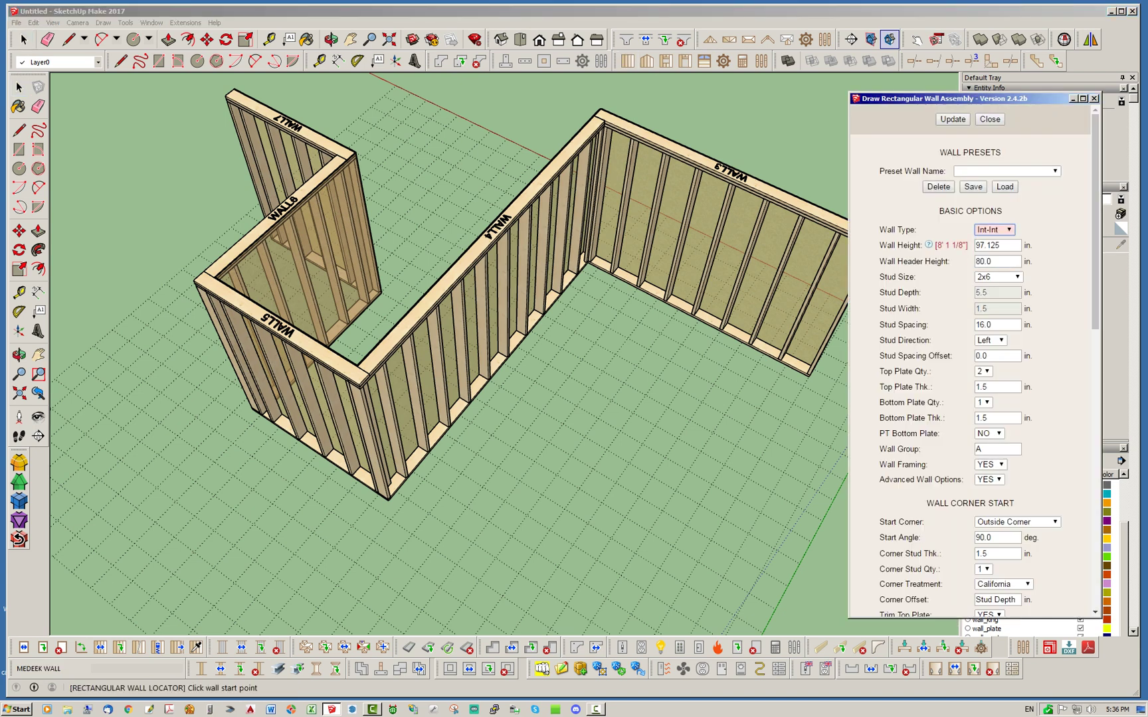
left_click(952, 120)
left_click(997, 276)
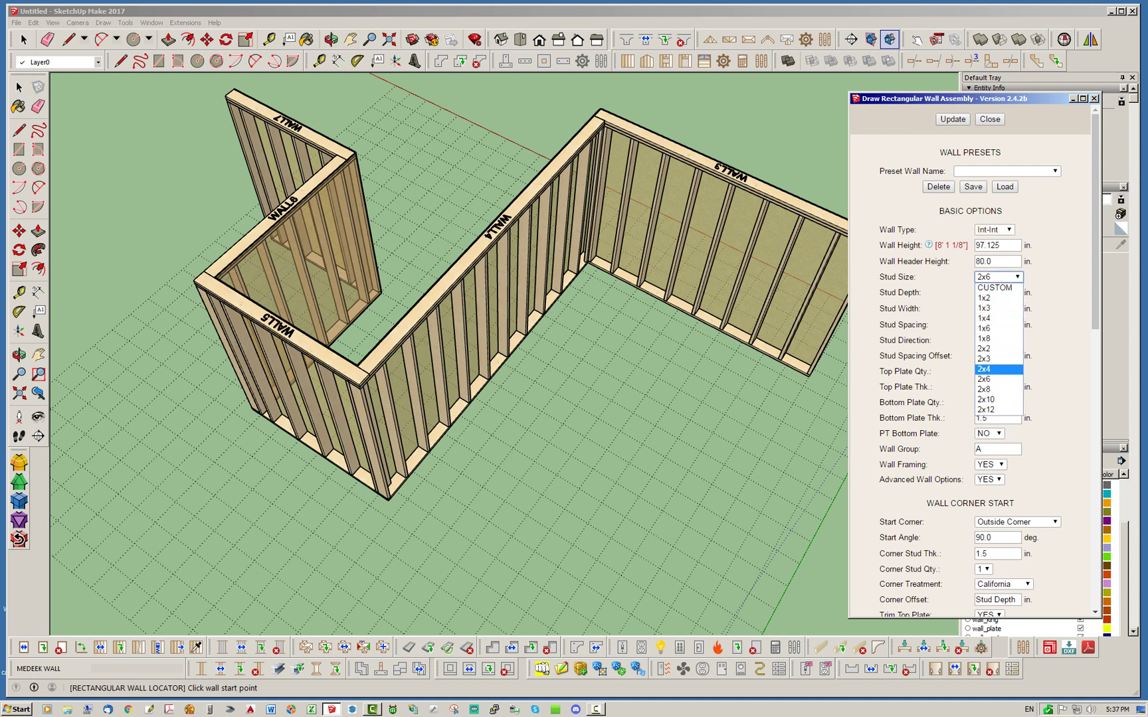
left_click(991, 369)
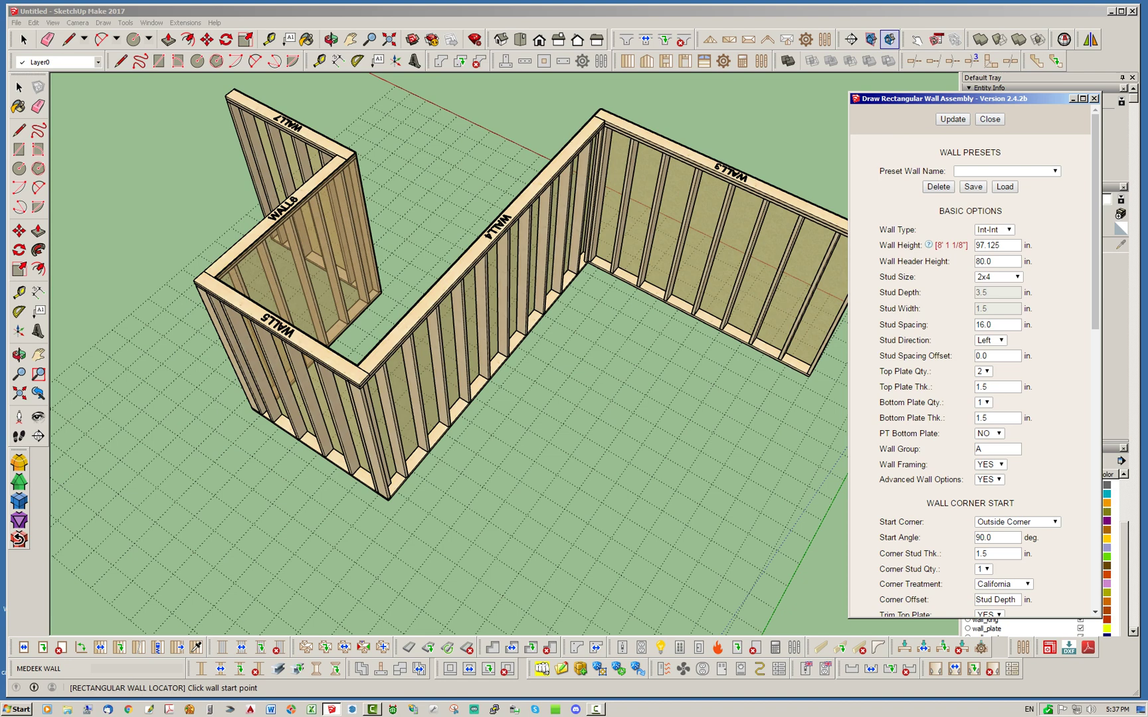
Draw the interior wall about 7' 9" long, perpendicular to WALL4, starting on the inner edge of WALL4's bottom plate.
scroll(462, 421, "up", 5)
scroll(462, 421, "up", 4)
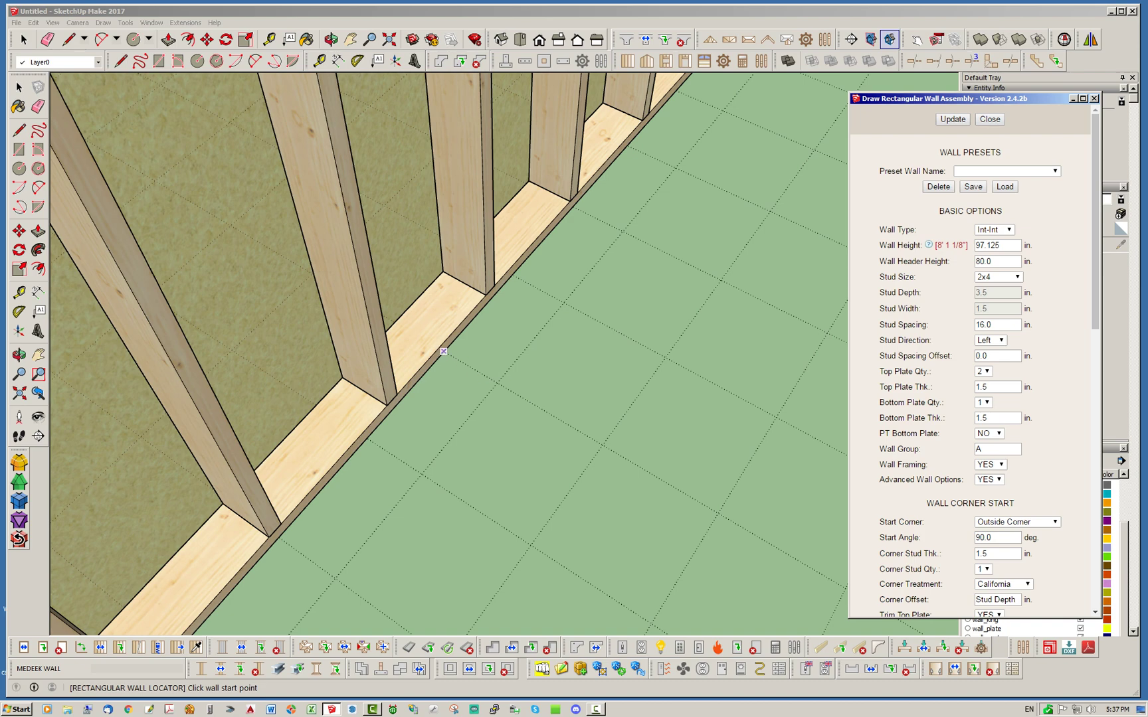
left_click(443, 351)
scroll(438, 356, "down", 8)
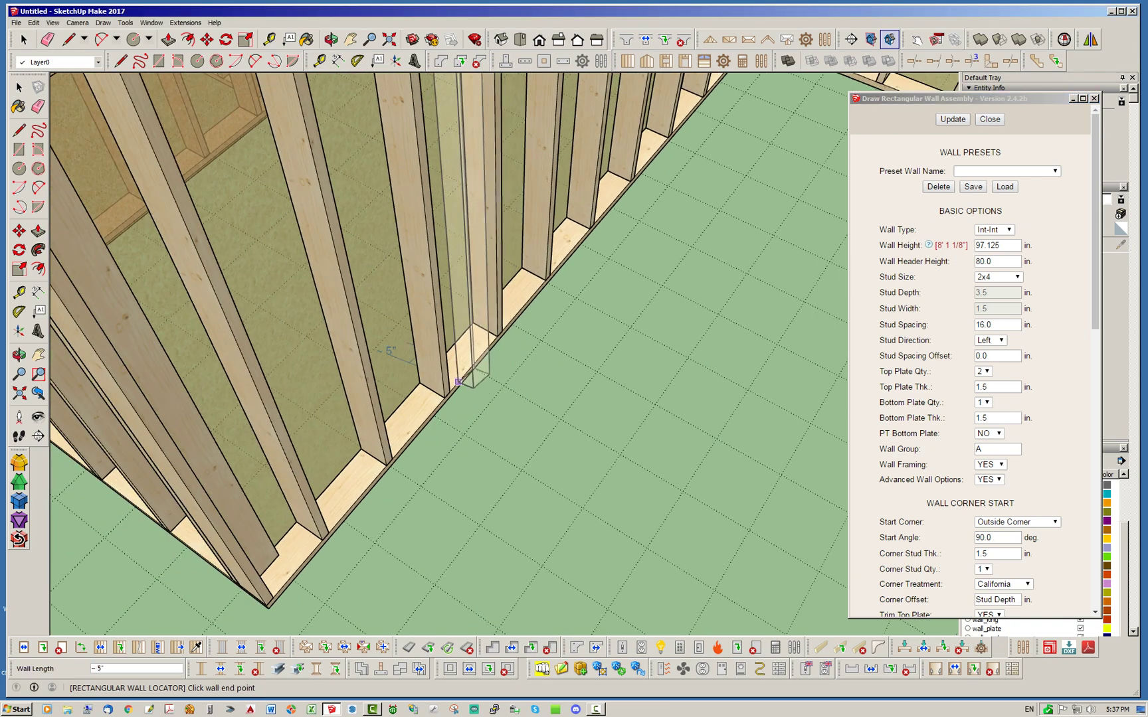
scroll(423, 361, "down", 3)
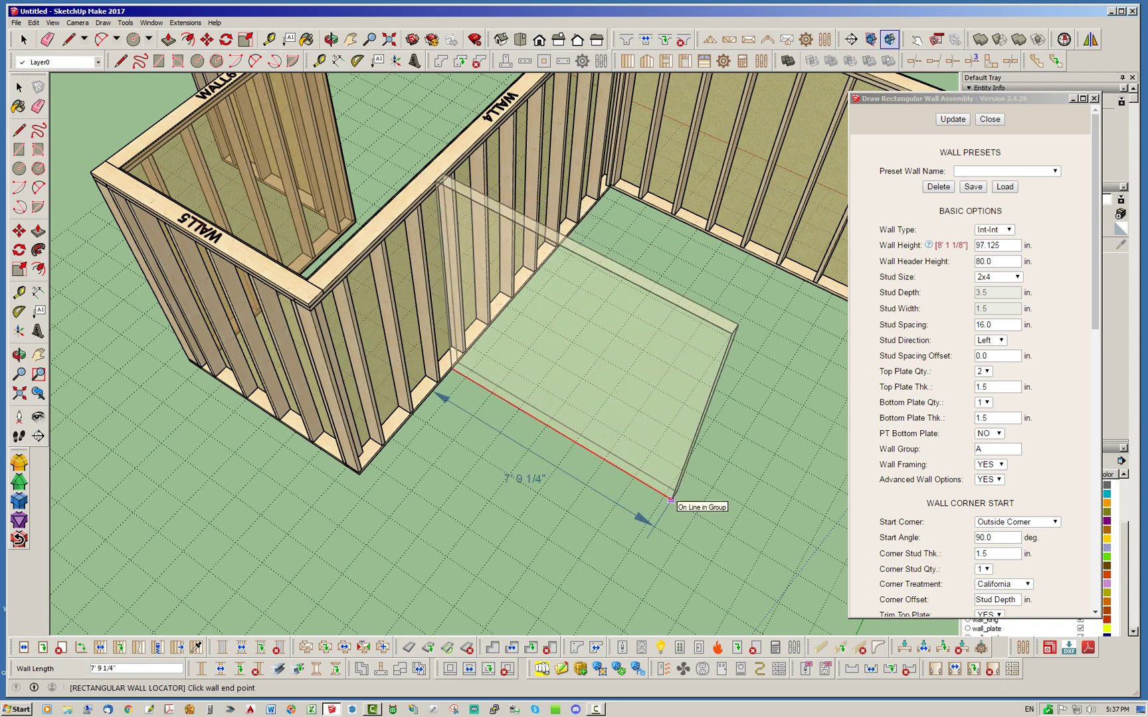
left_click(664, 495)
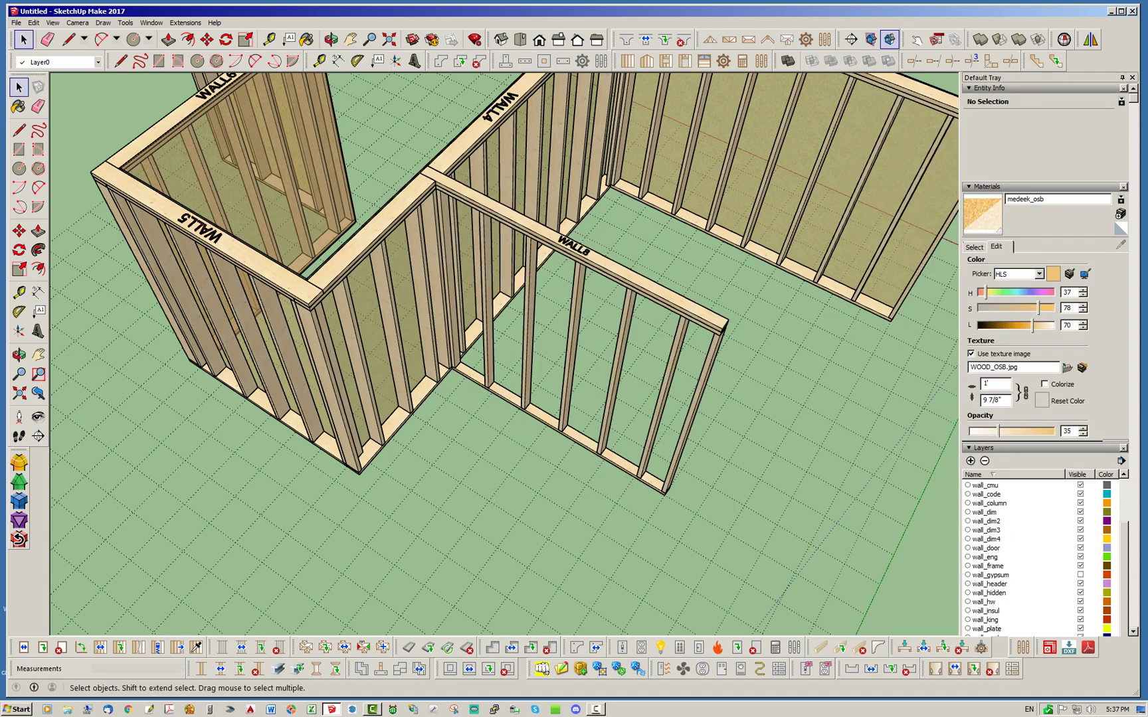
Move the new interior wall 4' along WALL4 toward WALL3 and clear the selection.
scroll(564, 401, "down", 3)
middle_click_drag(565, 402, 472, 395)
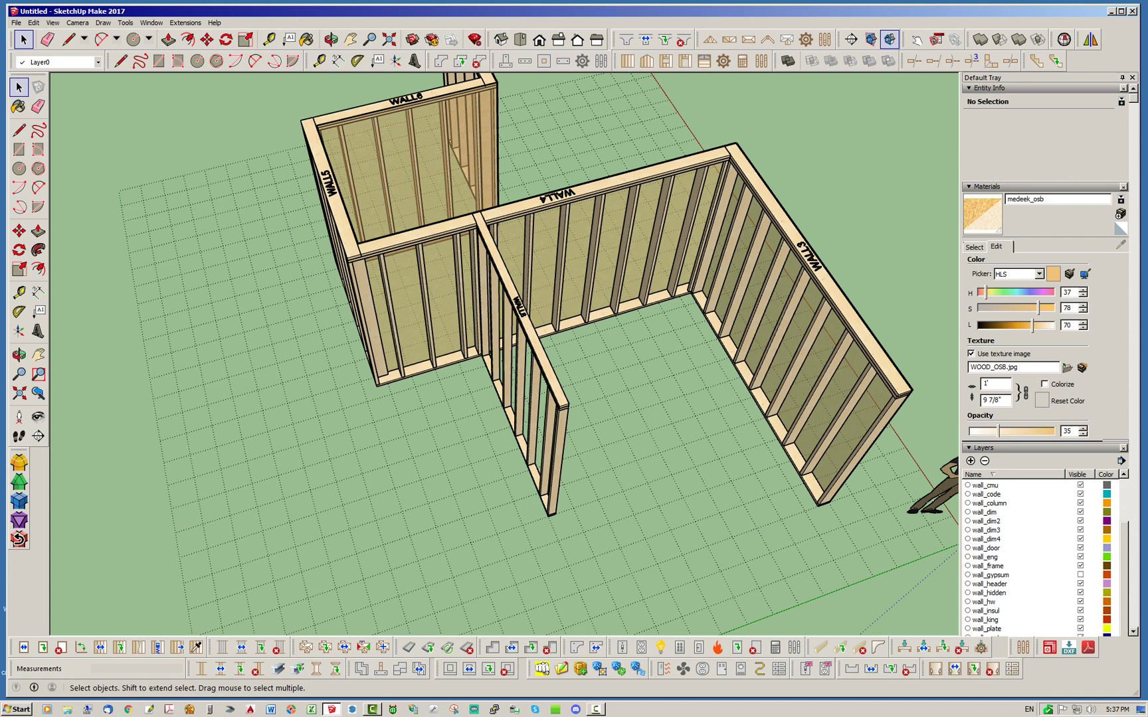
left_click(528, 326)
left_click(207, 40)
left_click(583, 530)
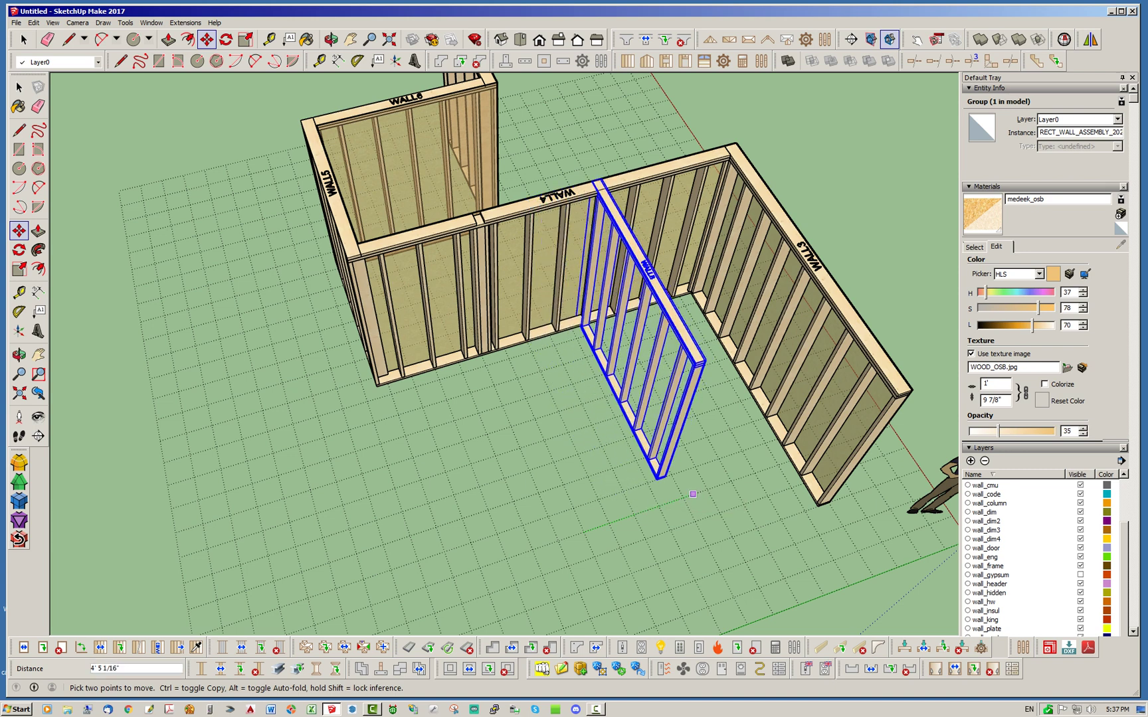
left_click(682, 498)
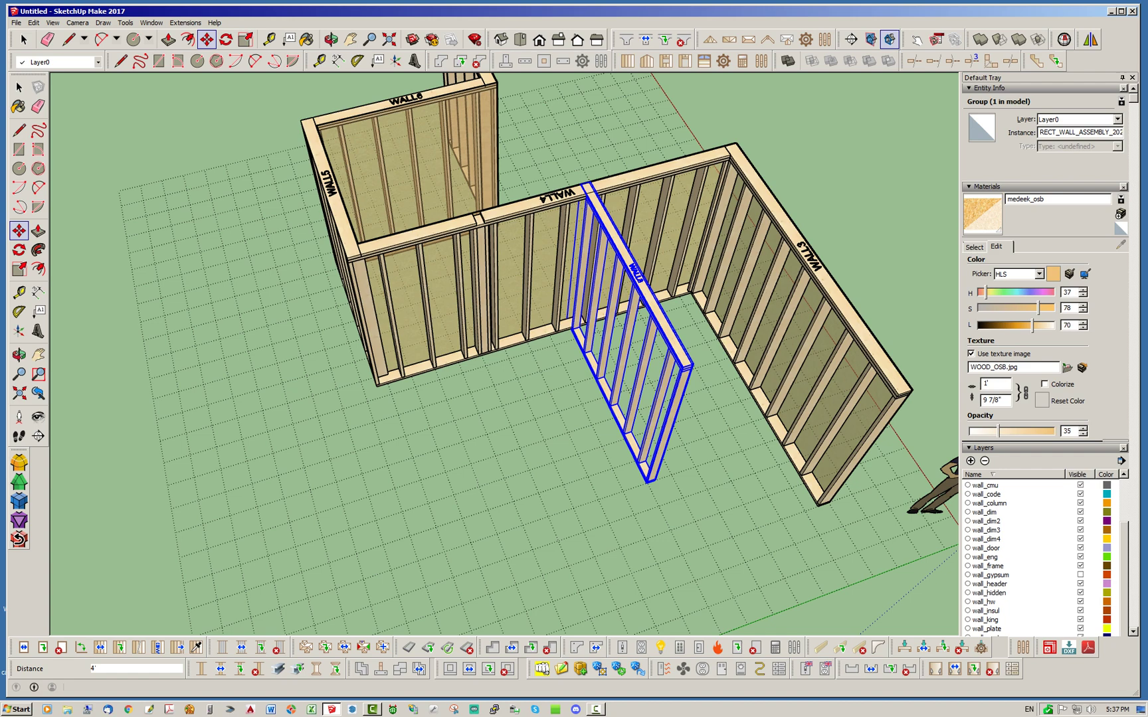
key("space")
left_click(518, 425)
Regenerate WALL4's assembly, clear the selection and inspect the tee framing where the interior wall meets it.
scroll(458, 217, "up", 5)
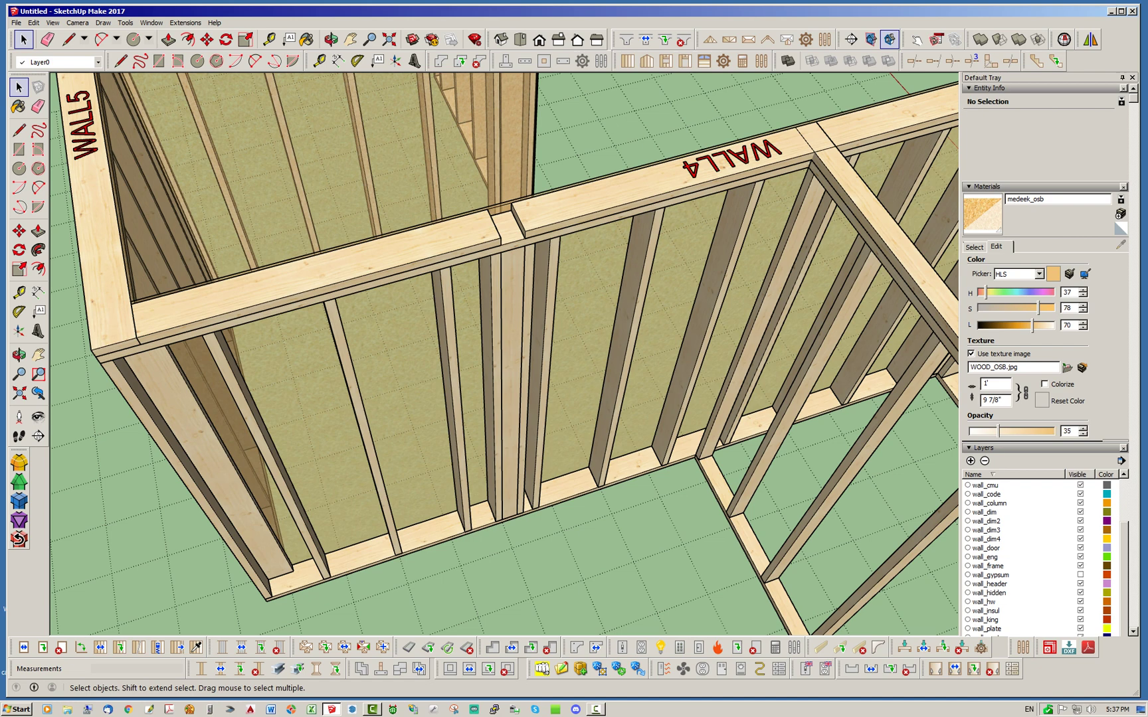
scroll(465, 213, "down", 5)
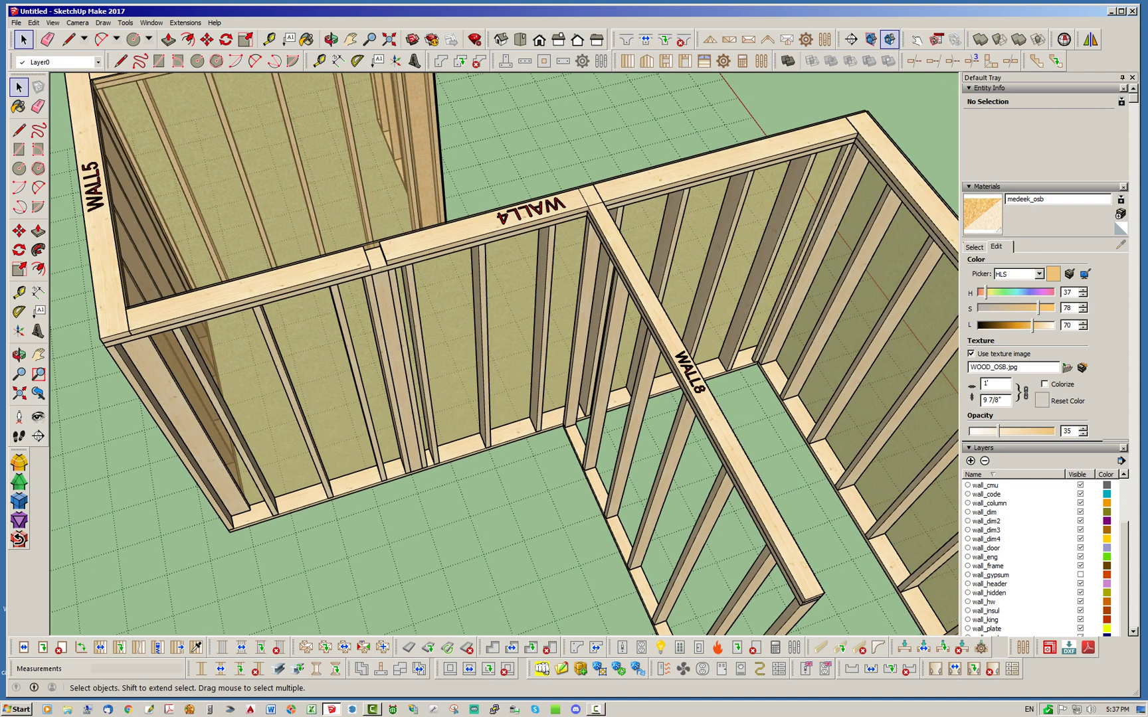
left_click(617, 186)
right_click(617, 186)
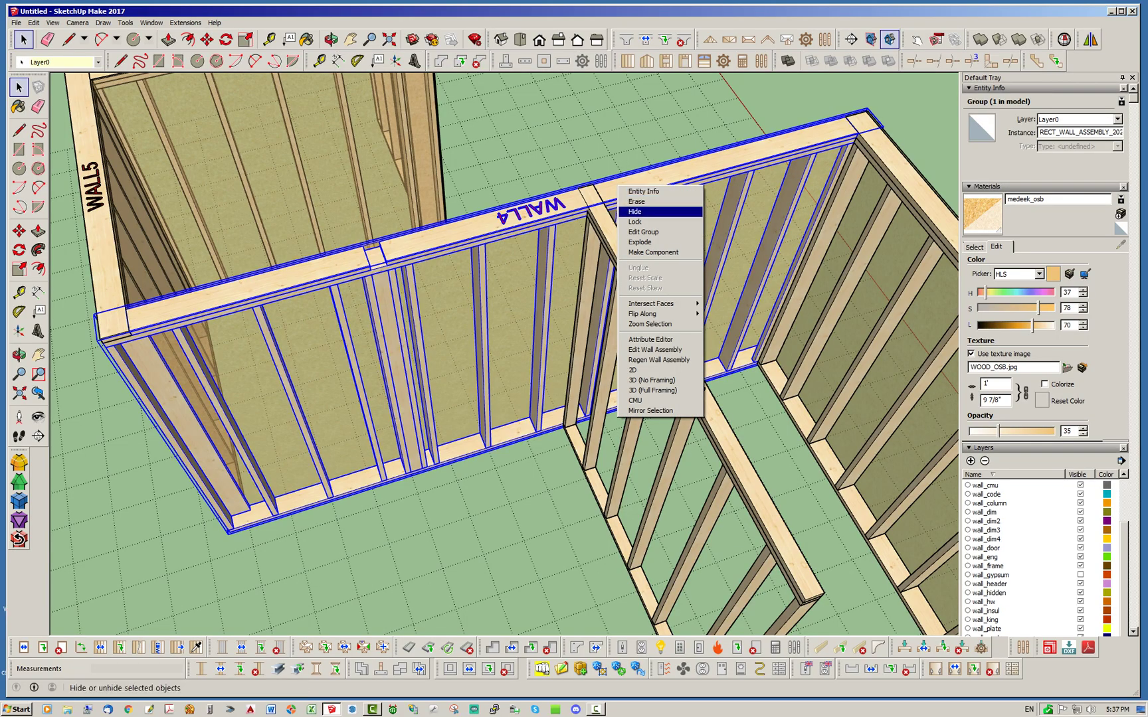
left_click(657, 360)
middle_click_drag(637, 359, 701, 325)
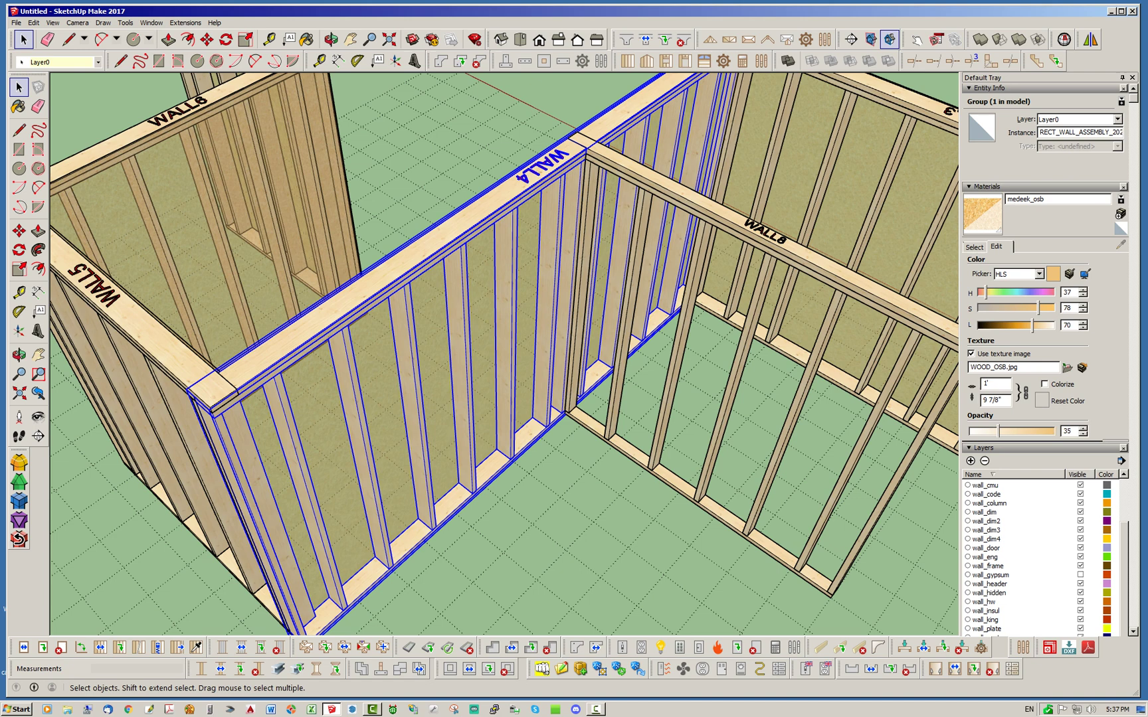
scroll(525, 391, "down", 3)
left_click(538, 508)
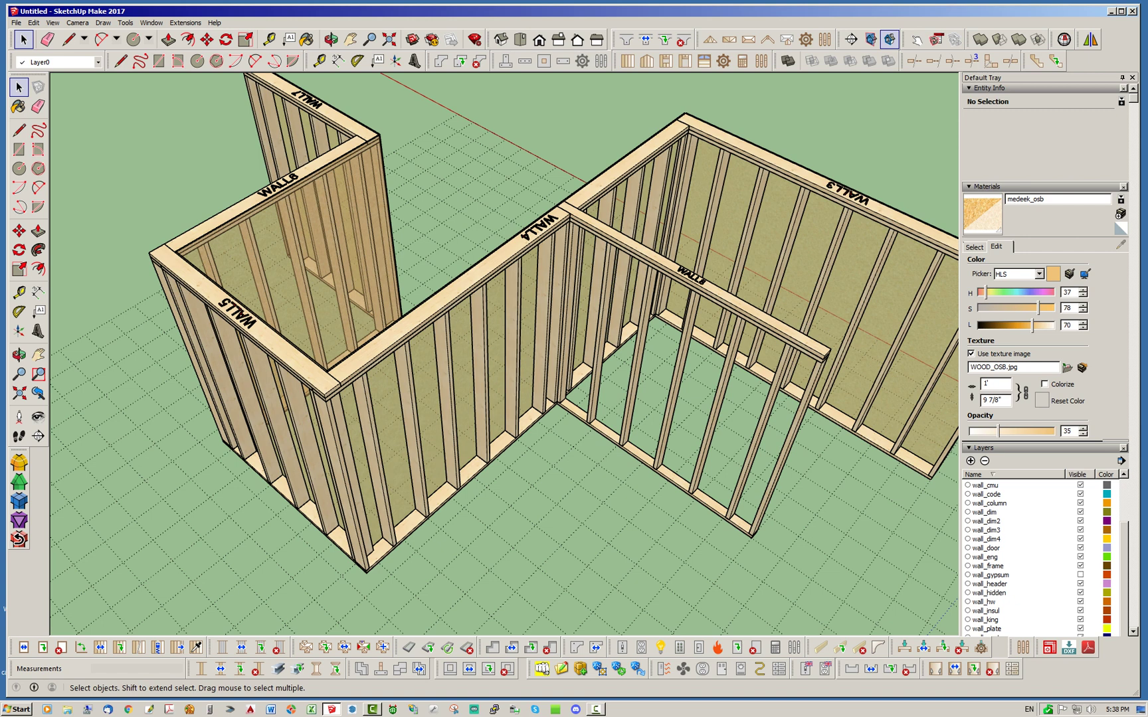
scroll(566, 211, "up", 2)
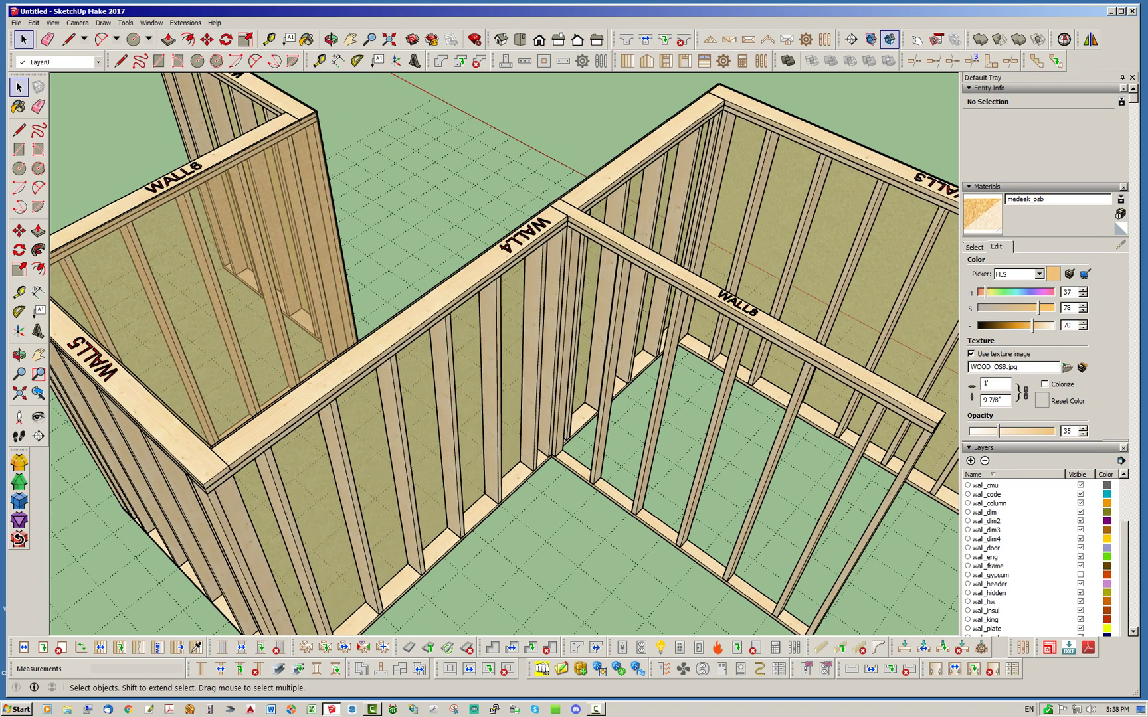
middle_click_drag(565, 279, 528, 292)
scroll(546, 438, "up", 6)
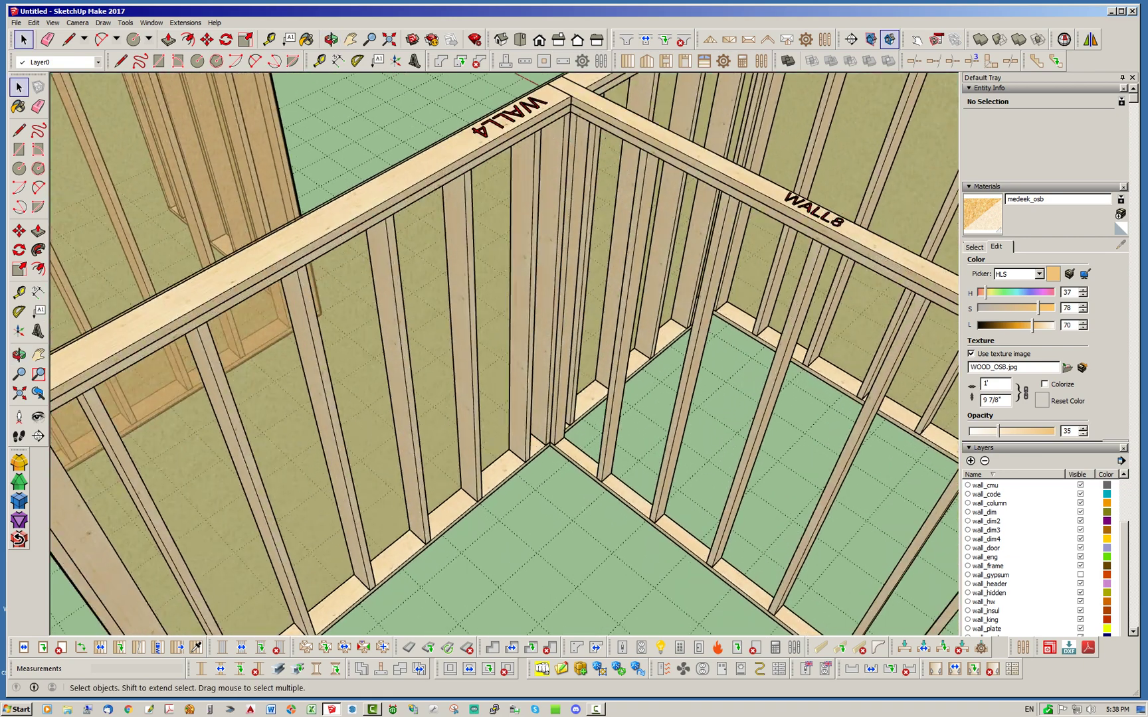
Set WALL8's start corner to End in its assembly settings, update the wall and finish editing.
scroll(546, 439, "up", 2)
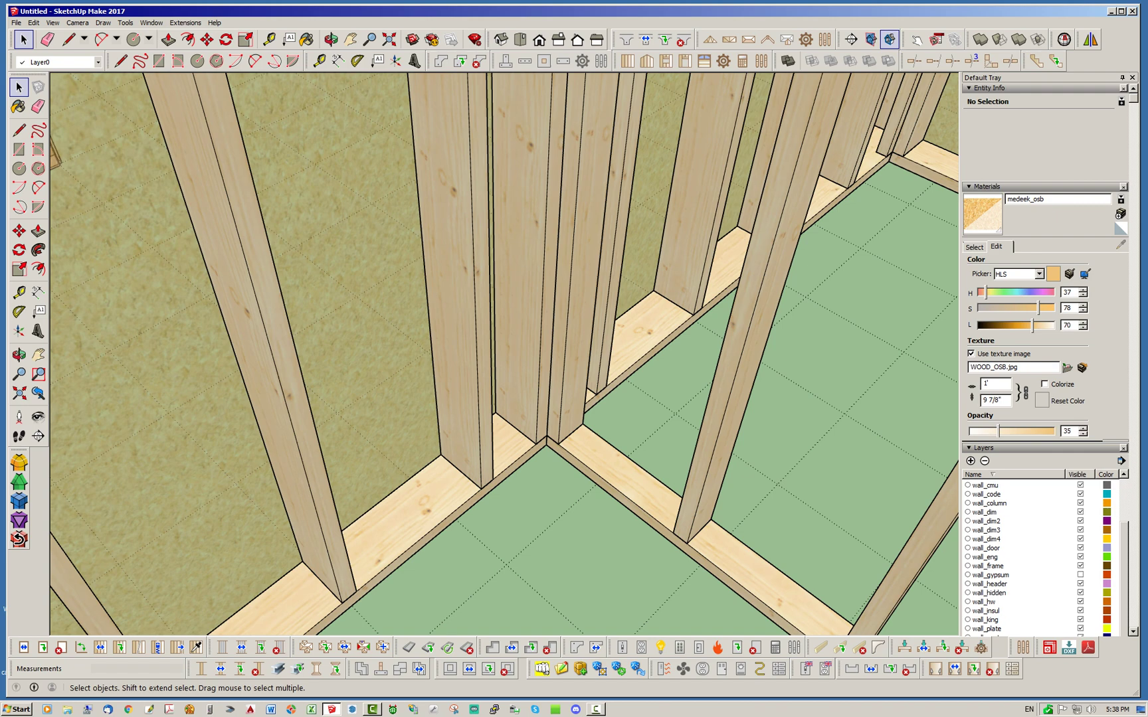
scroll(546, 440, "down", 6)
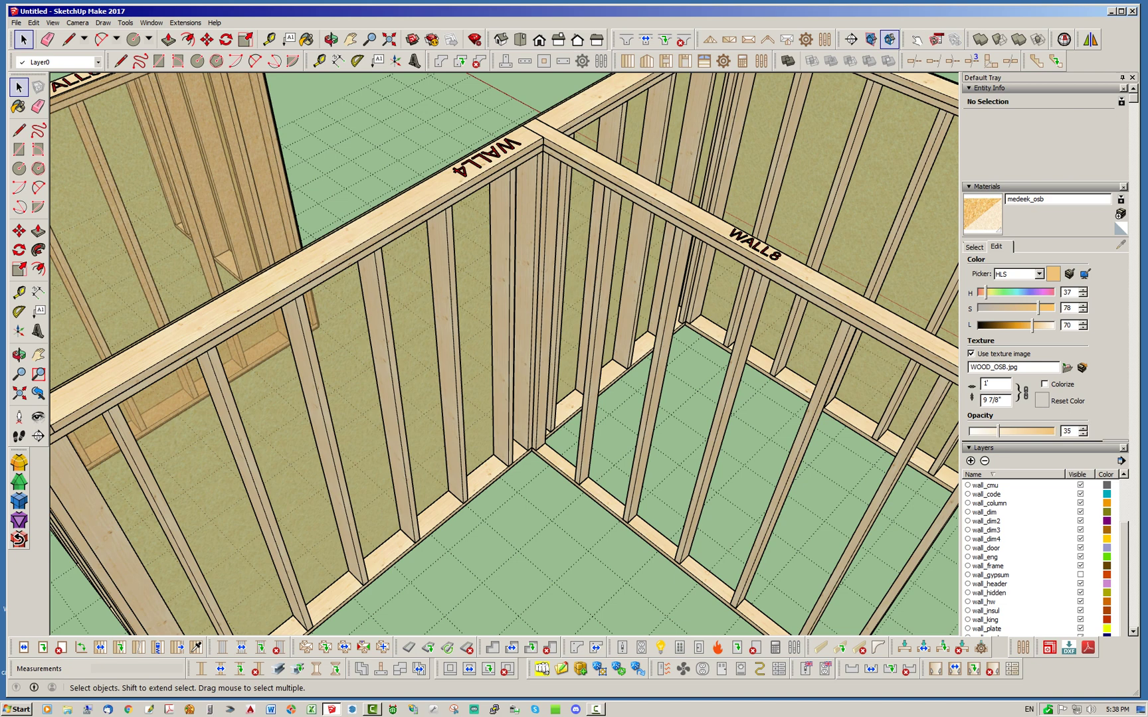
left_click(503, 298)
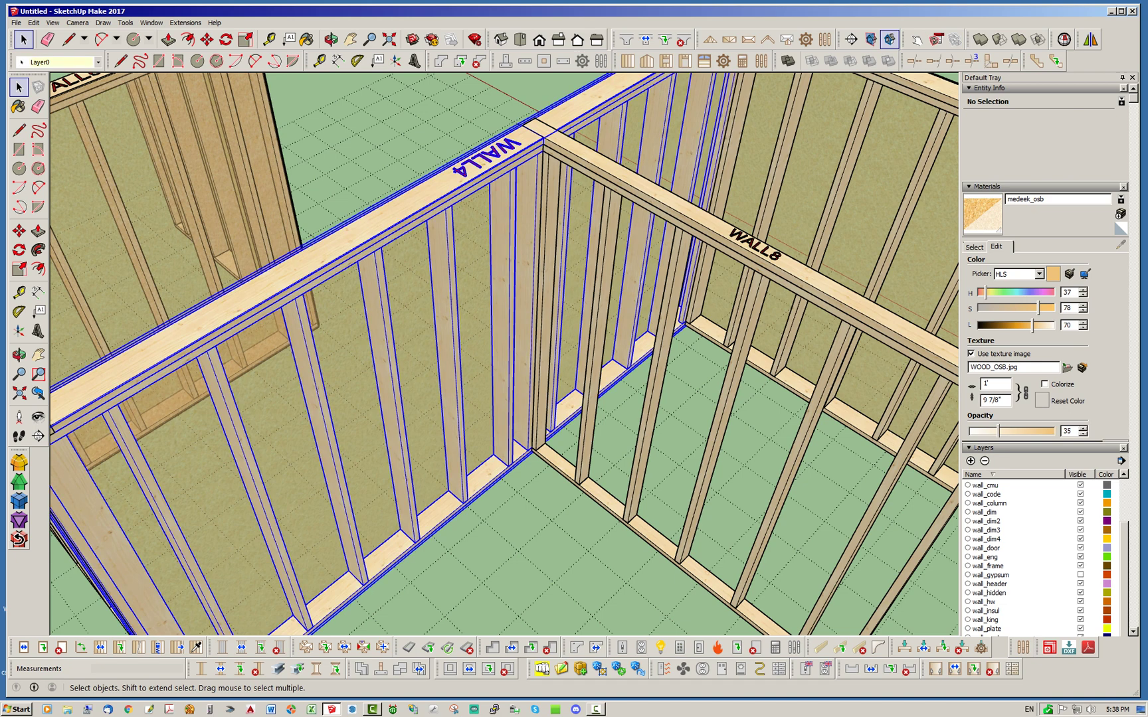
left_click(603, 273)
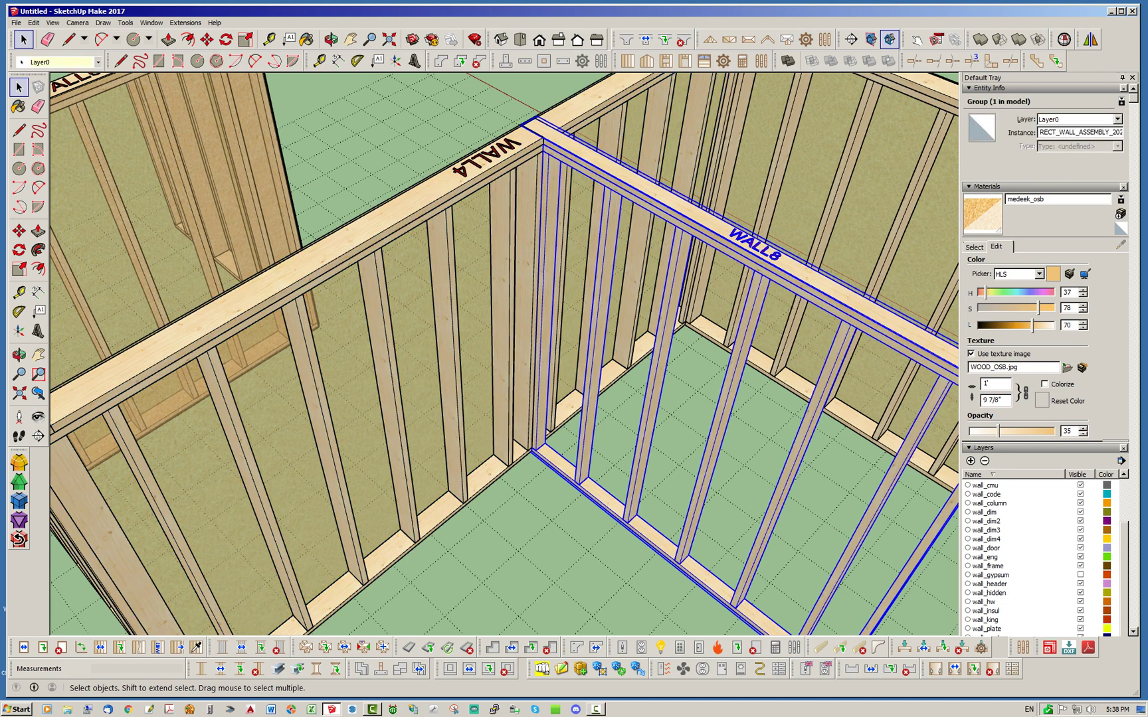
right_click(565, 151)
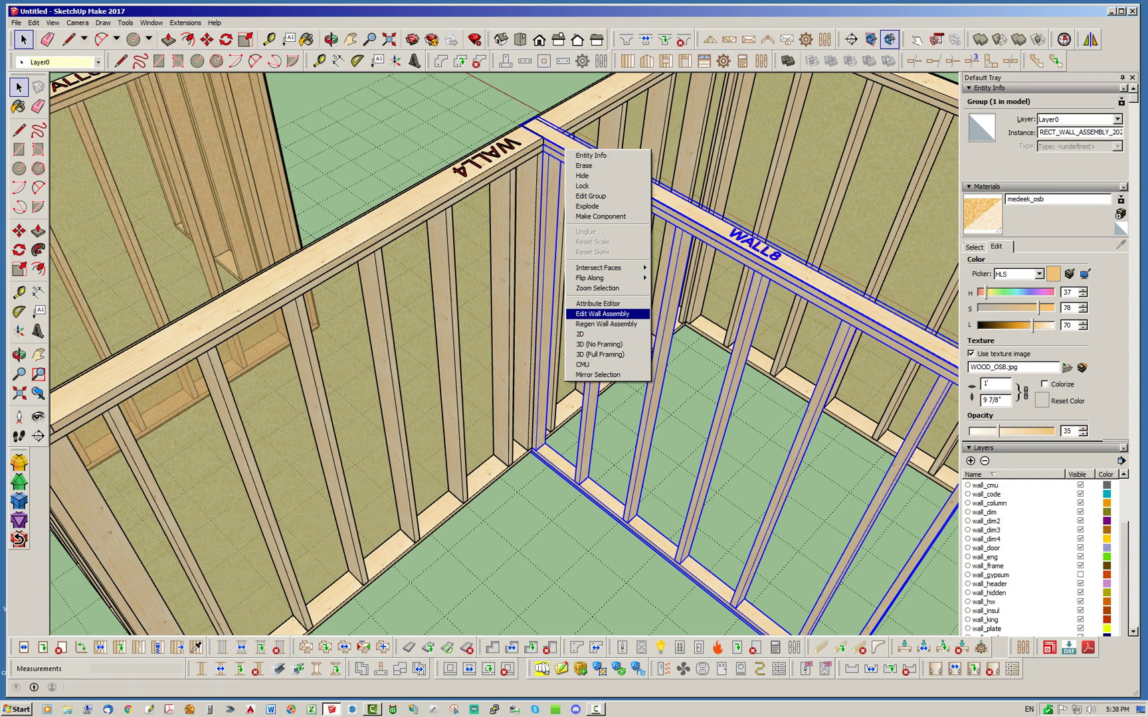
left_click(602, 314)
scroll(843, 332, "down", 5)
left_click_drag(960, 286, 959, 286)
left_click(892, 253)
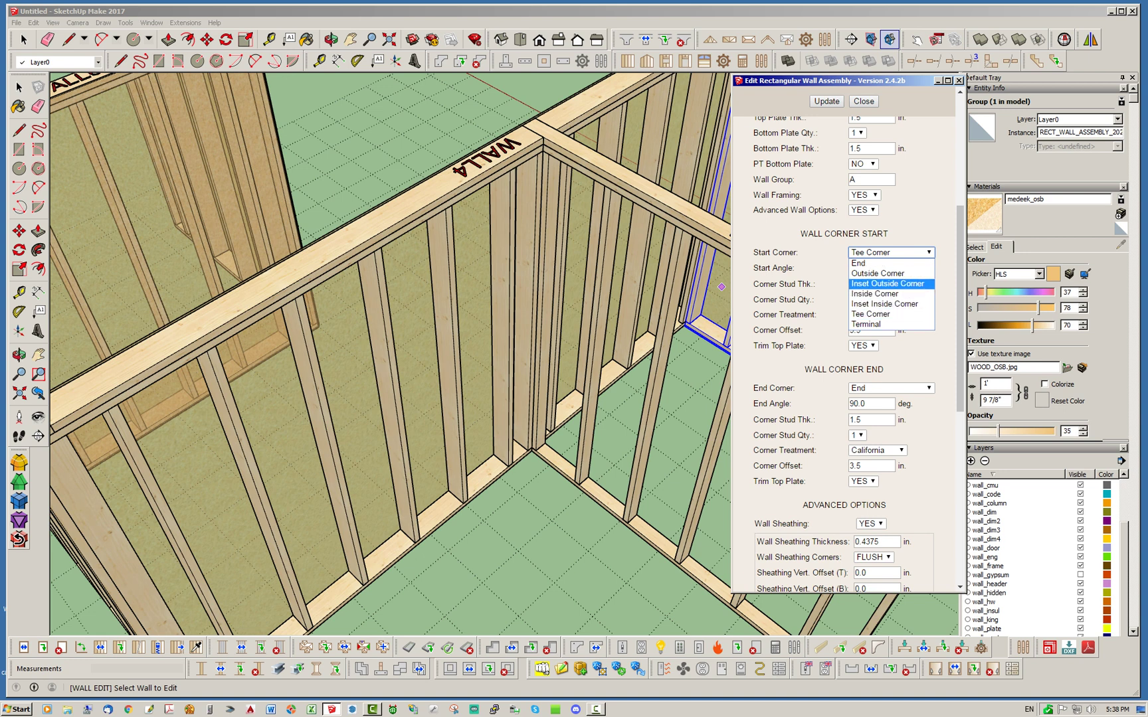
left_click(860, 263)
left_click(826, 101)
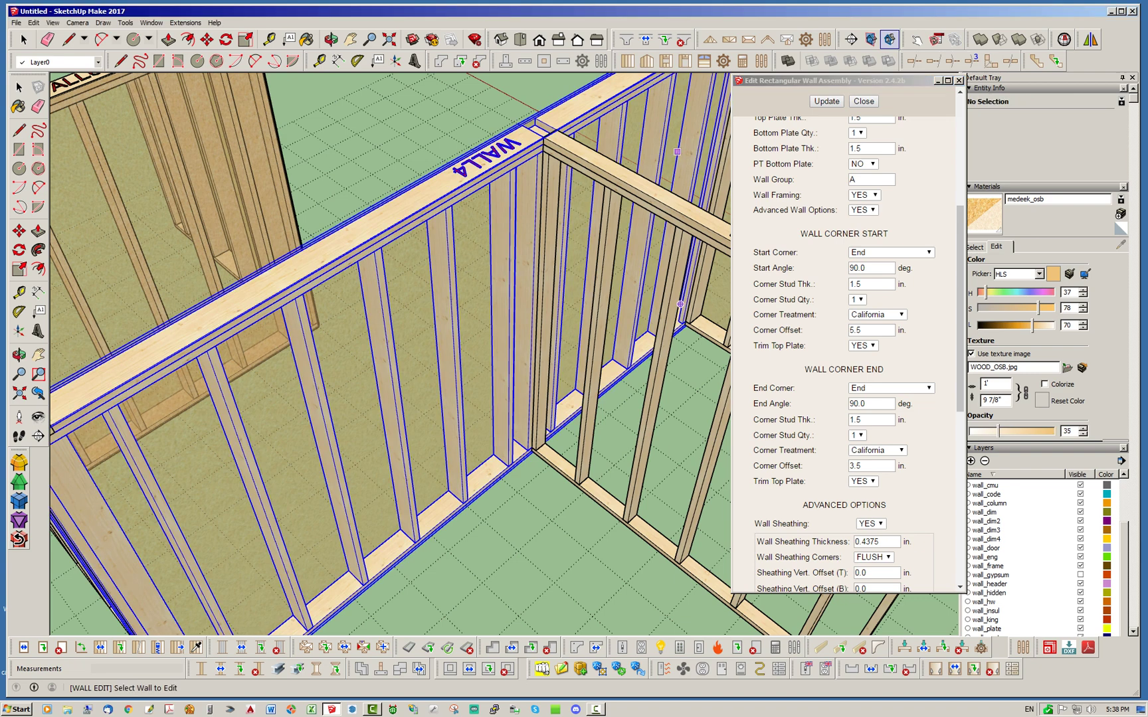
left_click(863, 101)
key("space")
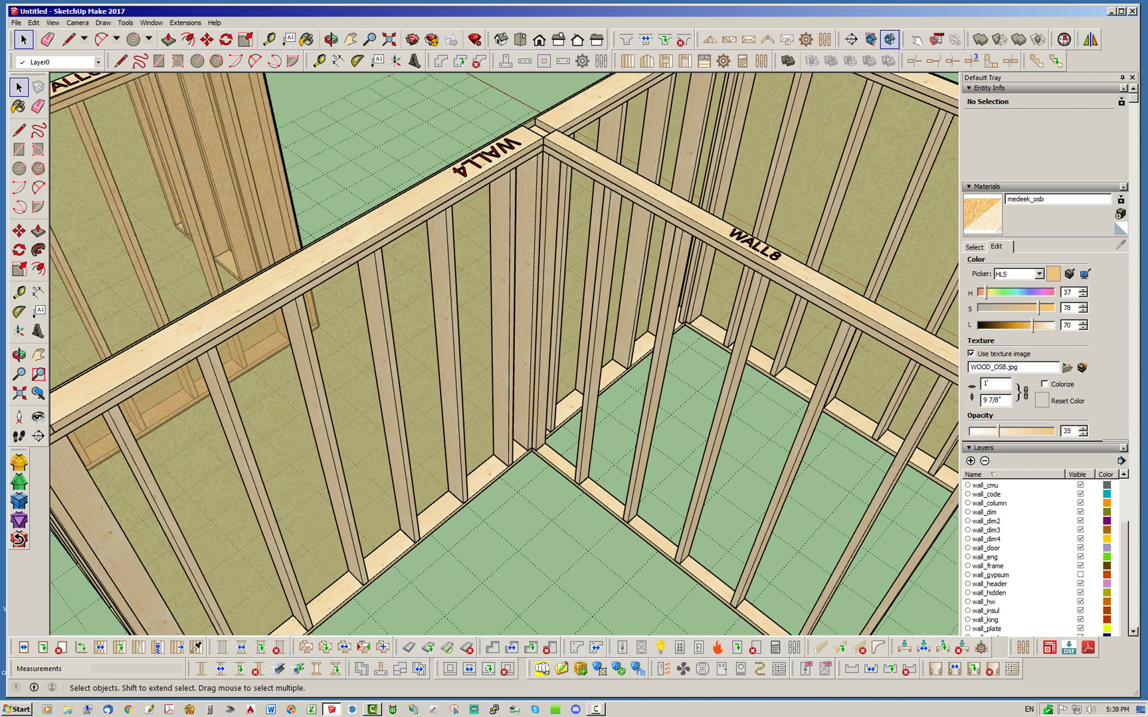
Regenerate WALL4's assembly, clear the selection and inspect its junction with WALL8.
scroll(428, 317, "down", 4)
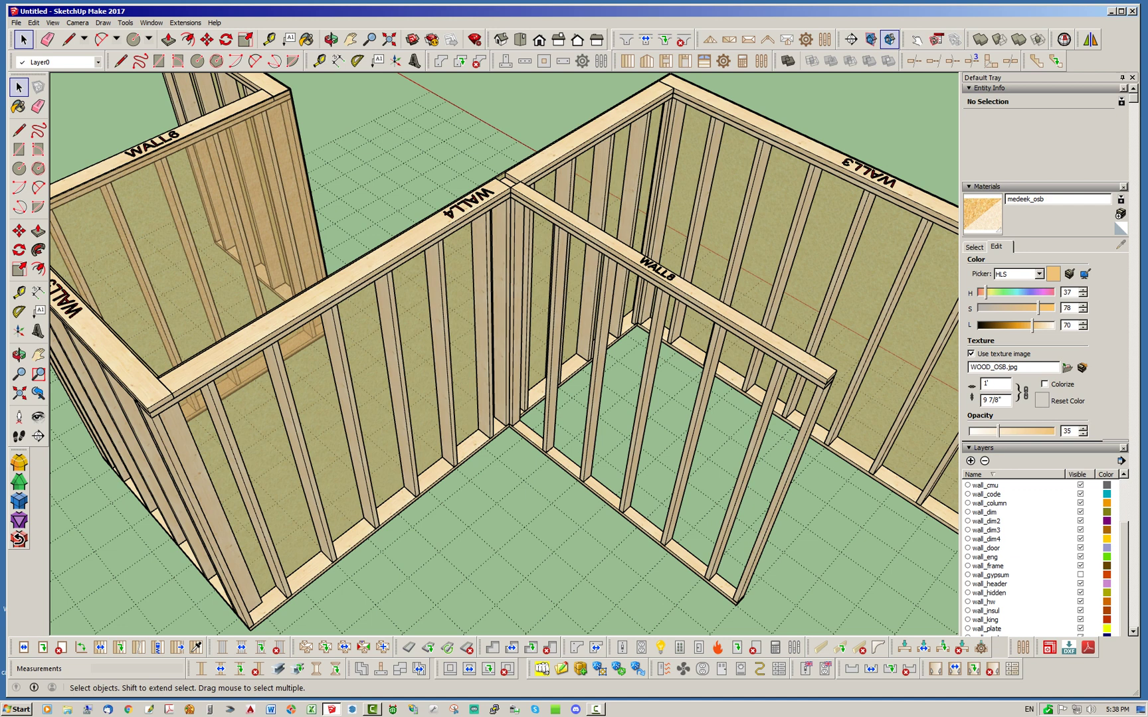
right_click(593, 133)
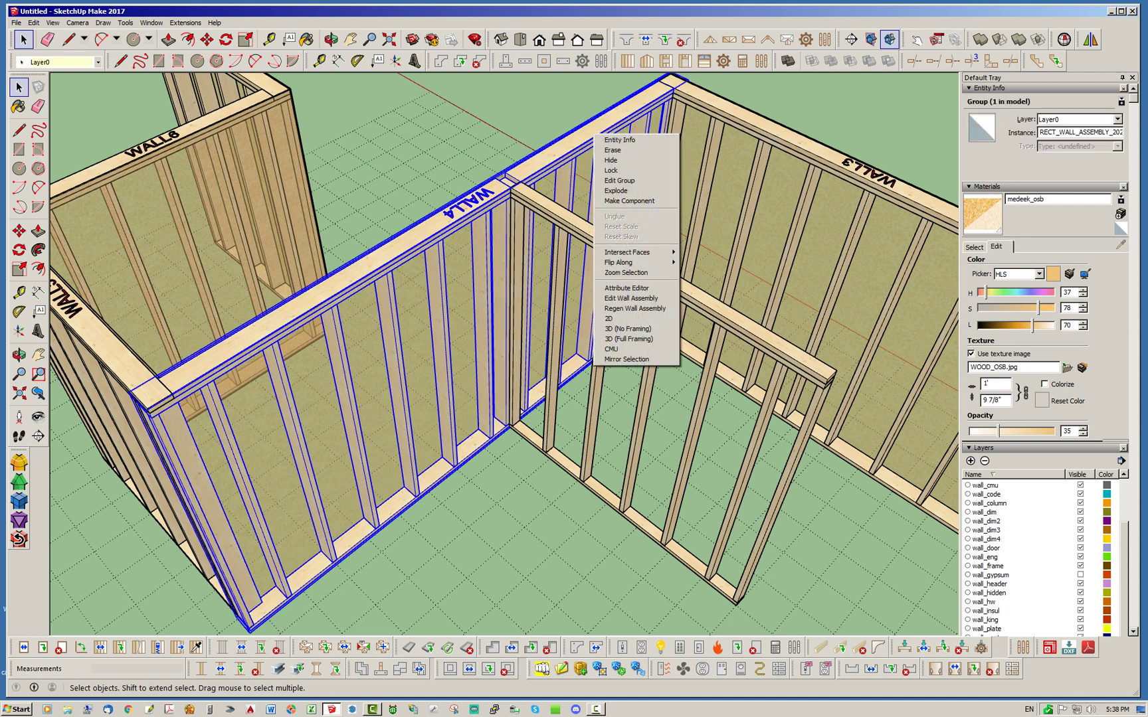
left_click(634, 308)
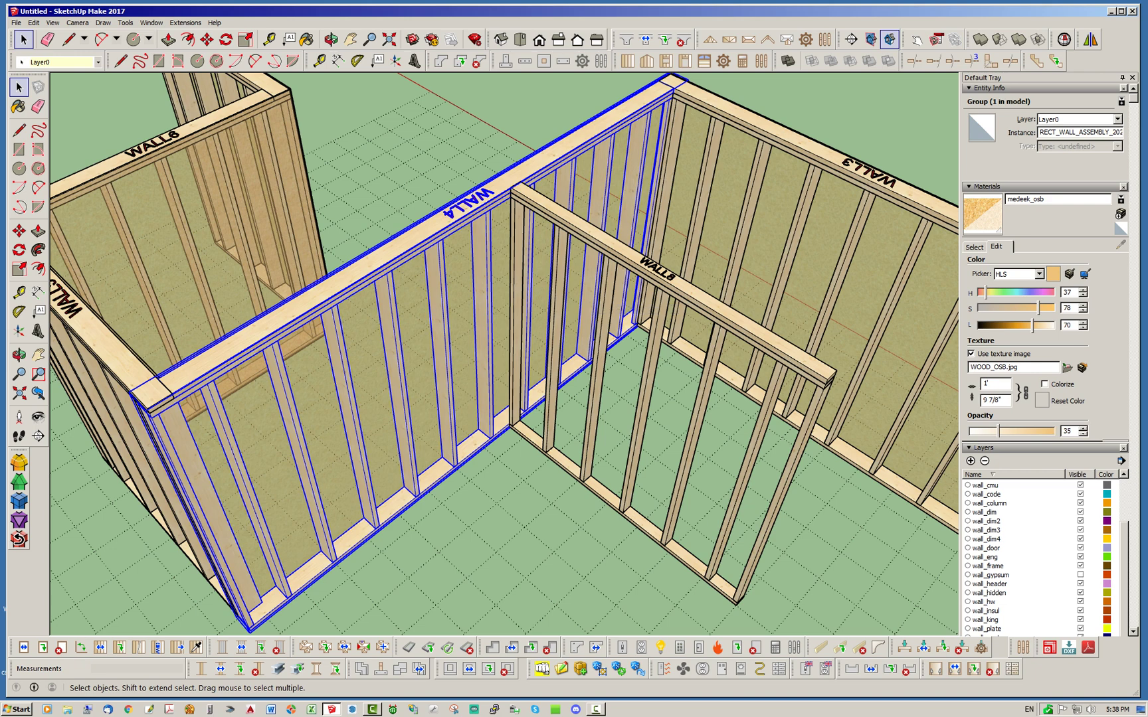
left_click(459, 165)
scroll(458, 164, "up", 2)
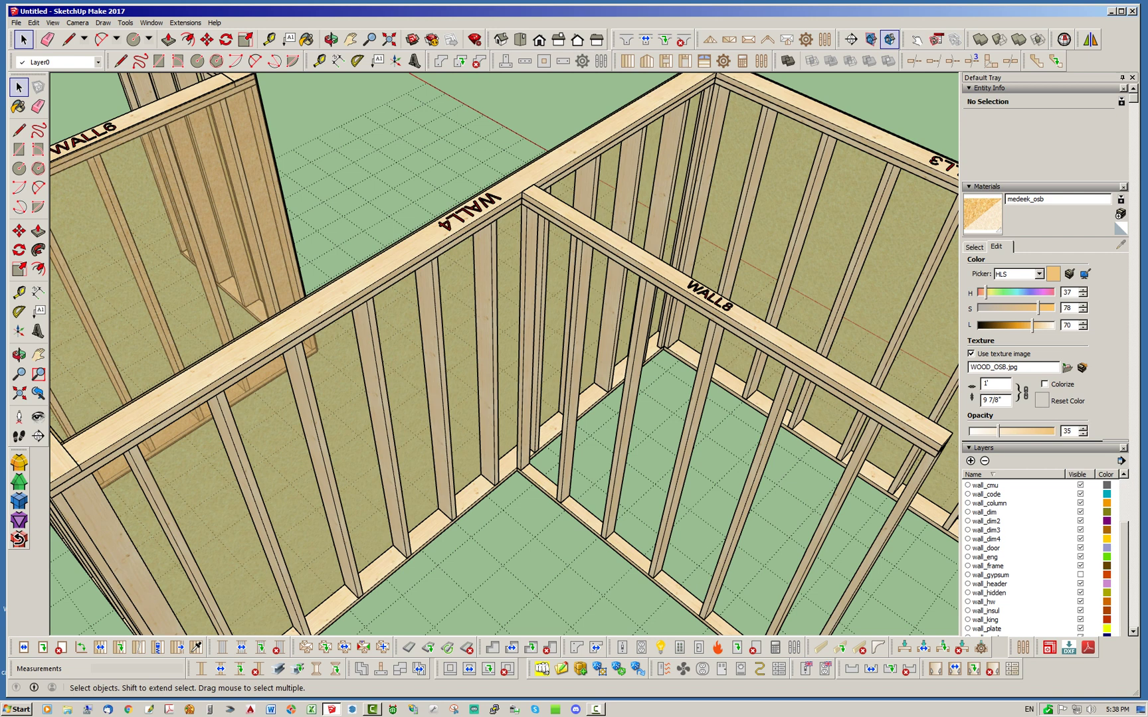
Change WALL8's start corner to Tee Corner, update the wall and finish editing.
right_click(597, 231)
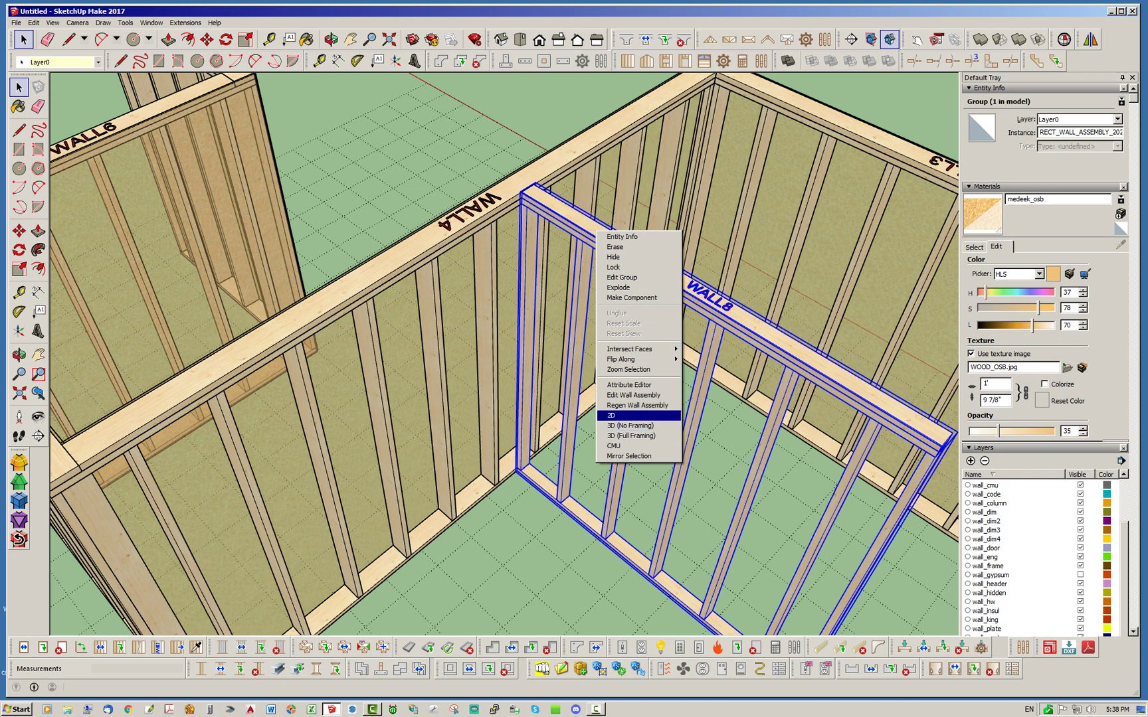
left_click(633, 394)
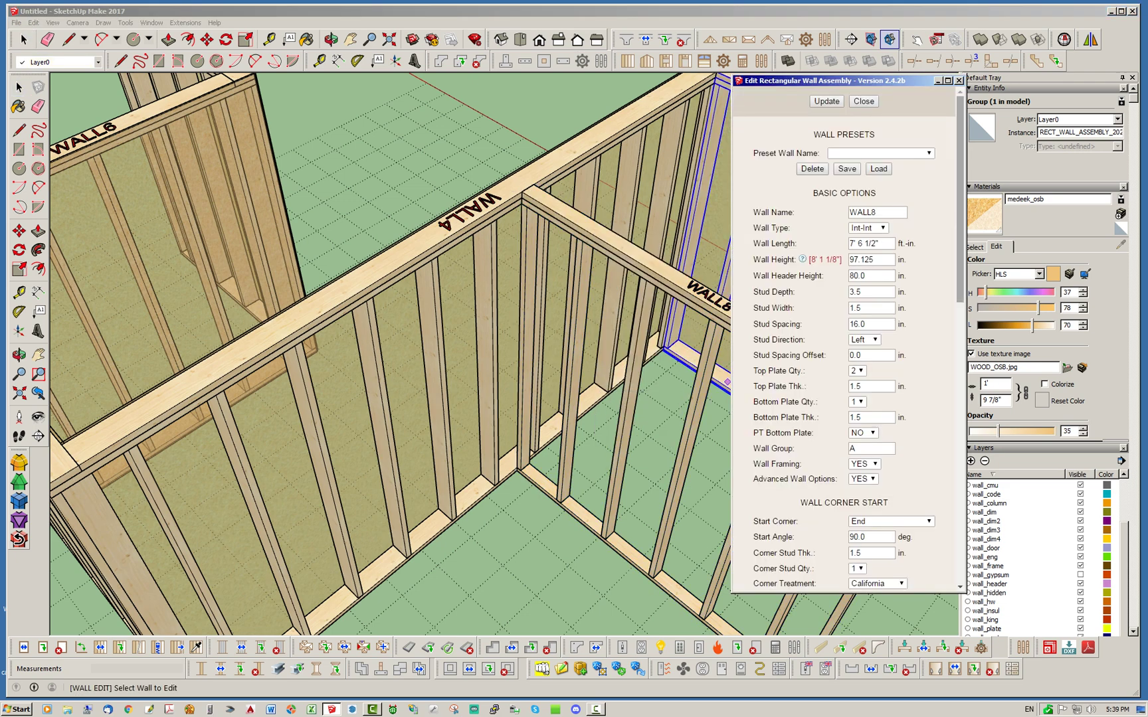
scroll(844, 332, "down", 3)
left_click(891, 360)
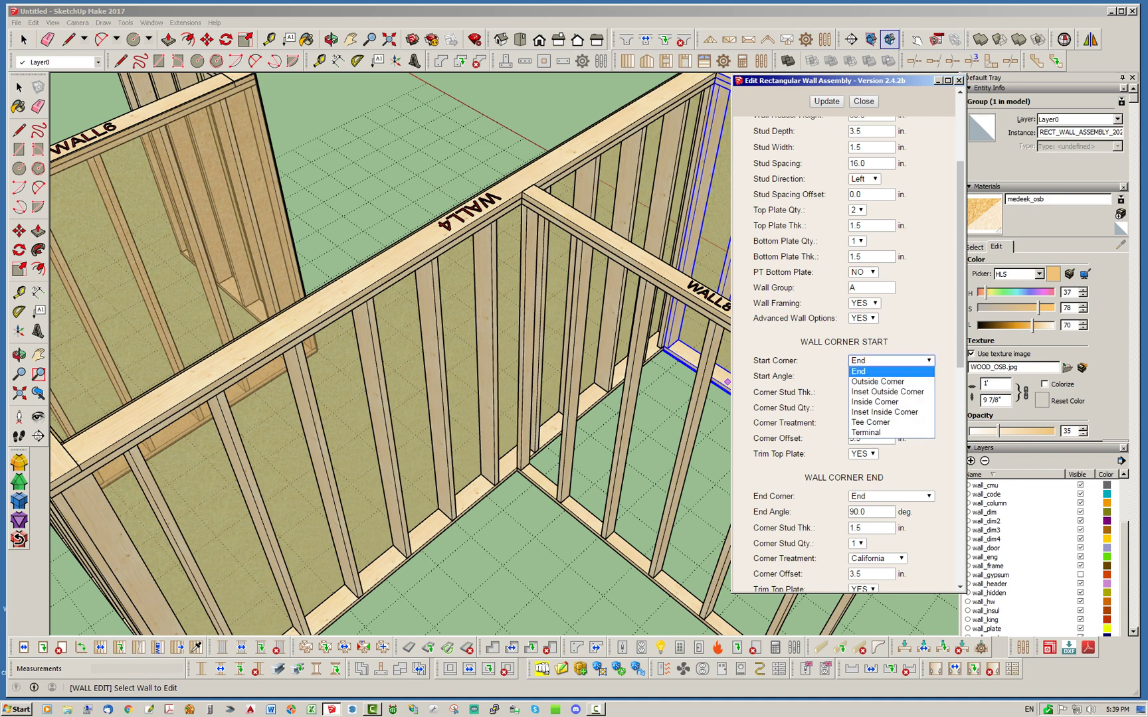
left_click(872, 422)
left_click(826, 101)
left_click(863, 101)
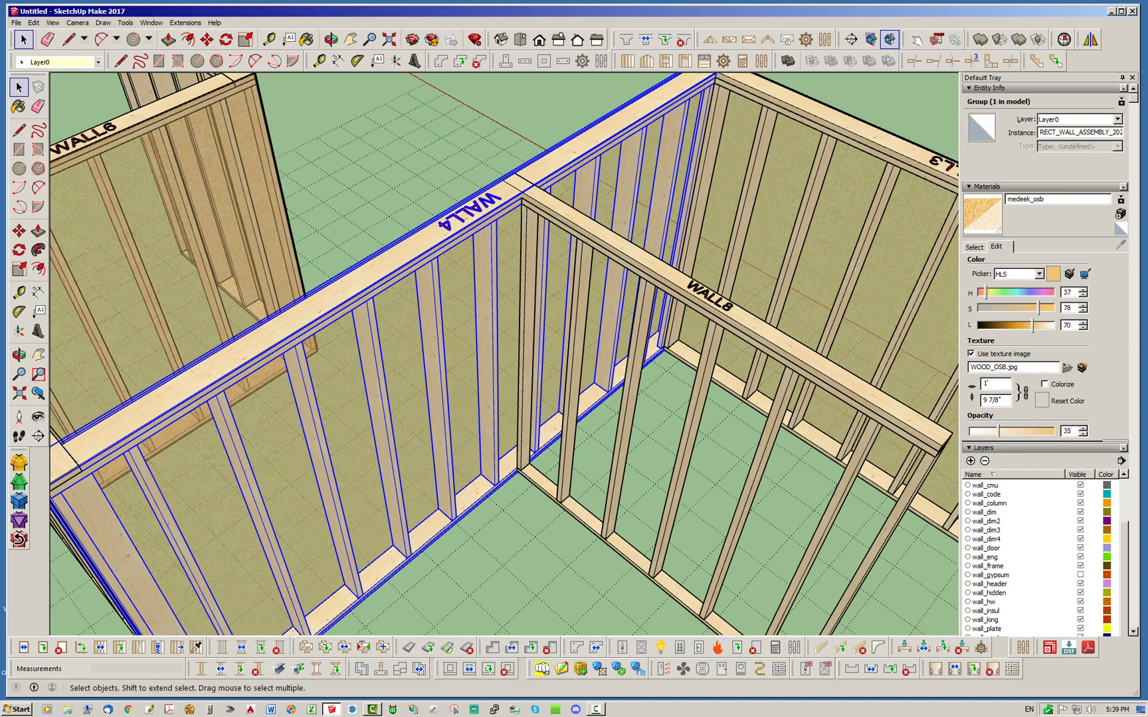
Regenerate WALL4's assembly so it matches WALL8's tee corner setting, and clear the selection.
right_click(583, 146)
left_click(622, 318)
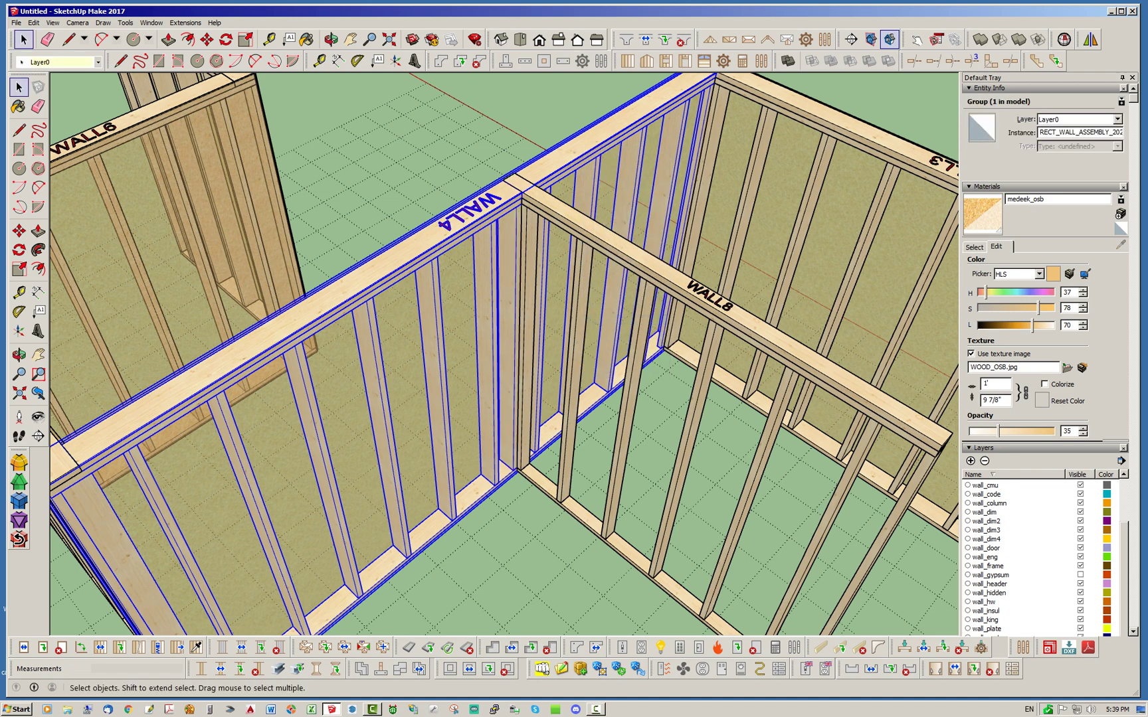
scroll(643, 165, "down", 4)
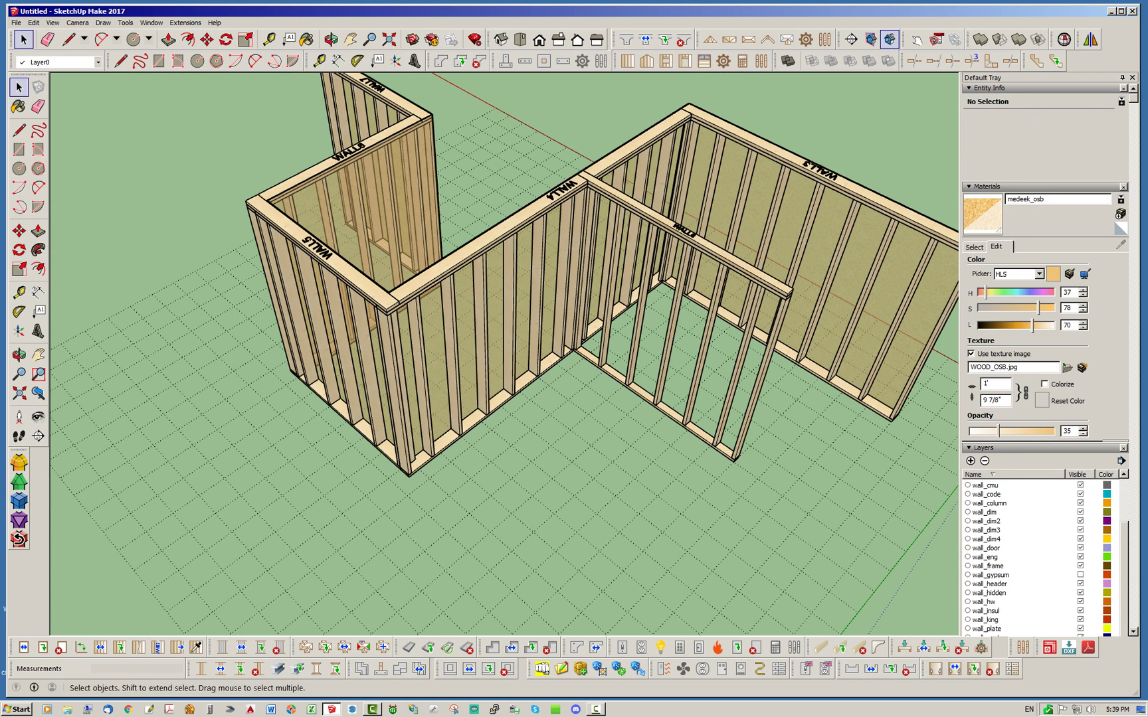
Draw an Int-Int 2x4 wall 5' 6 1/2" long from the bottom plate corner of WALL4 and WALL5, continuing in line with WALL5.
scroll(403, 515, "up", 2)
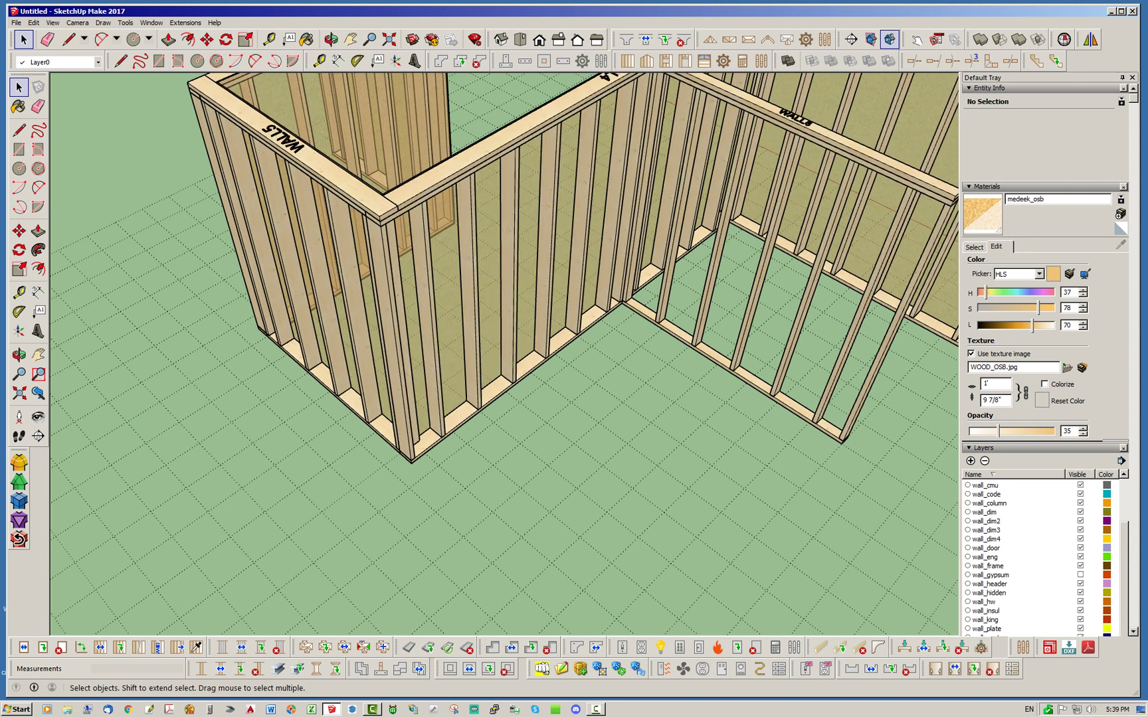
left_click(627, 60)
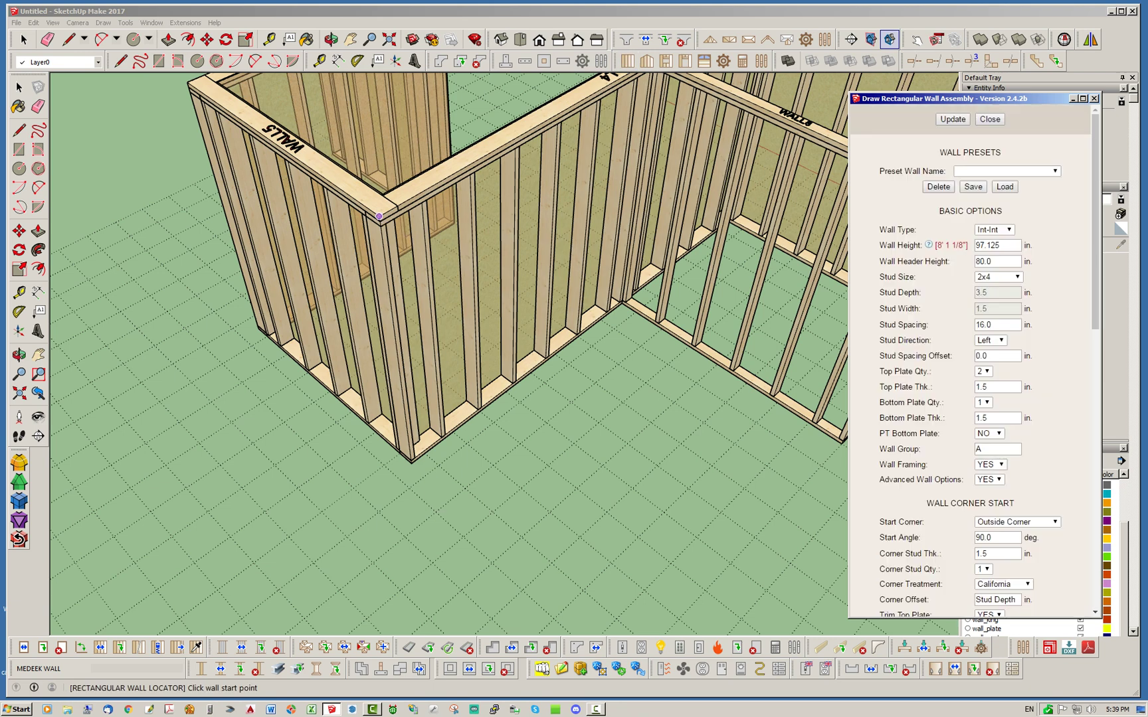
scroll(429, 395, "up", 5)
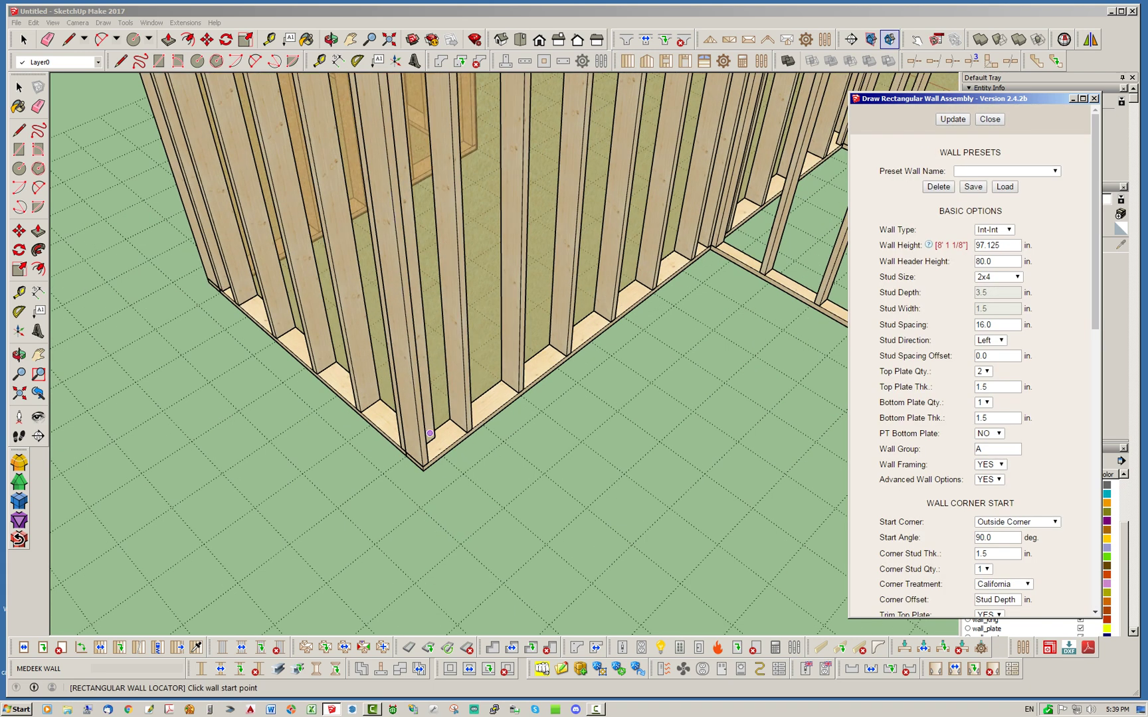
scroll(453, 473, "up", 1)
left_click(395, 512)
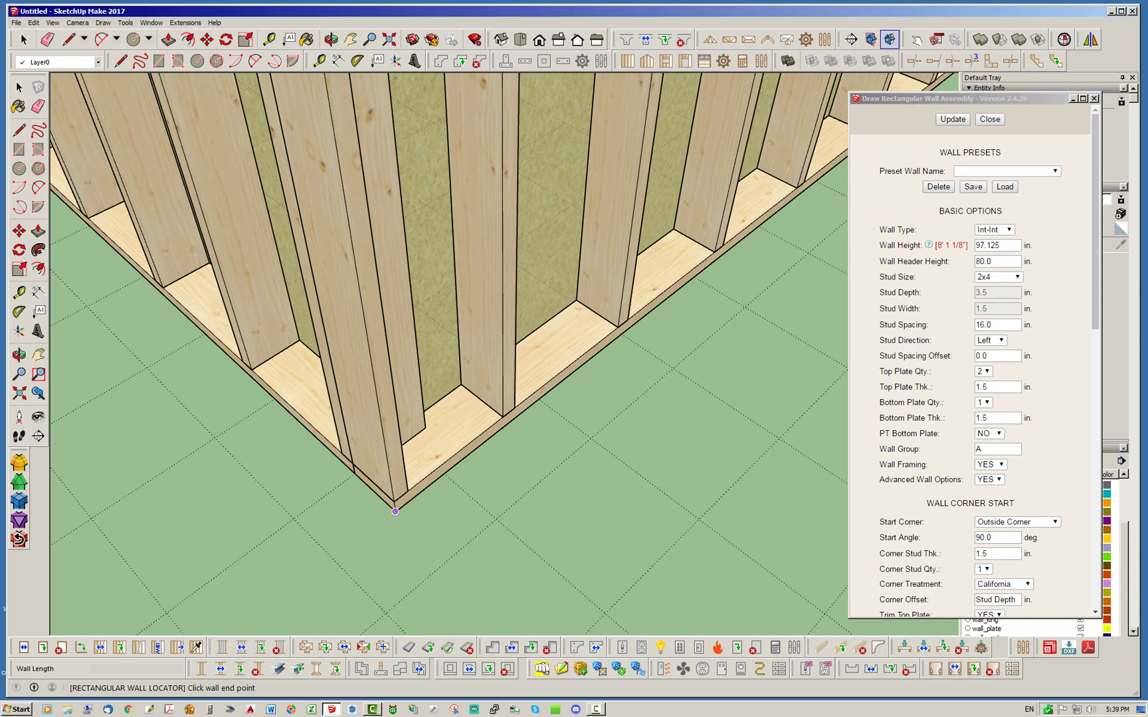
scroll(537, 511, "down", 2)
scroll(465, 431, "down", 5)
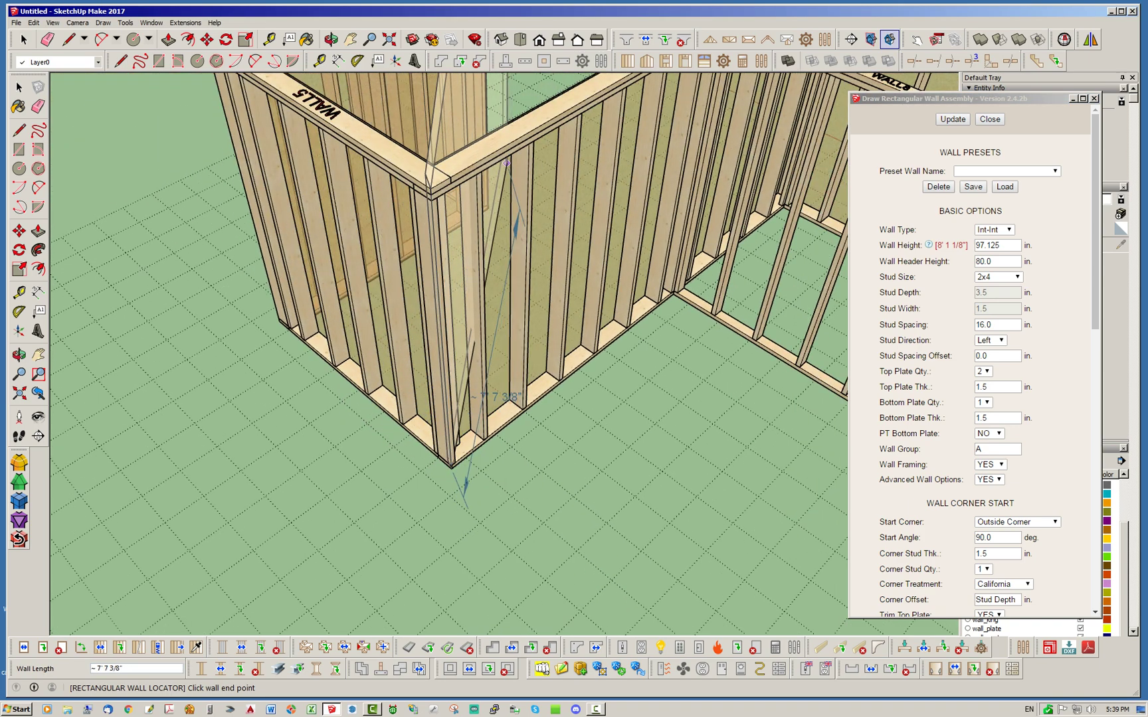
scroll(428, 252, "down", 2)
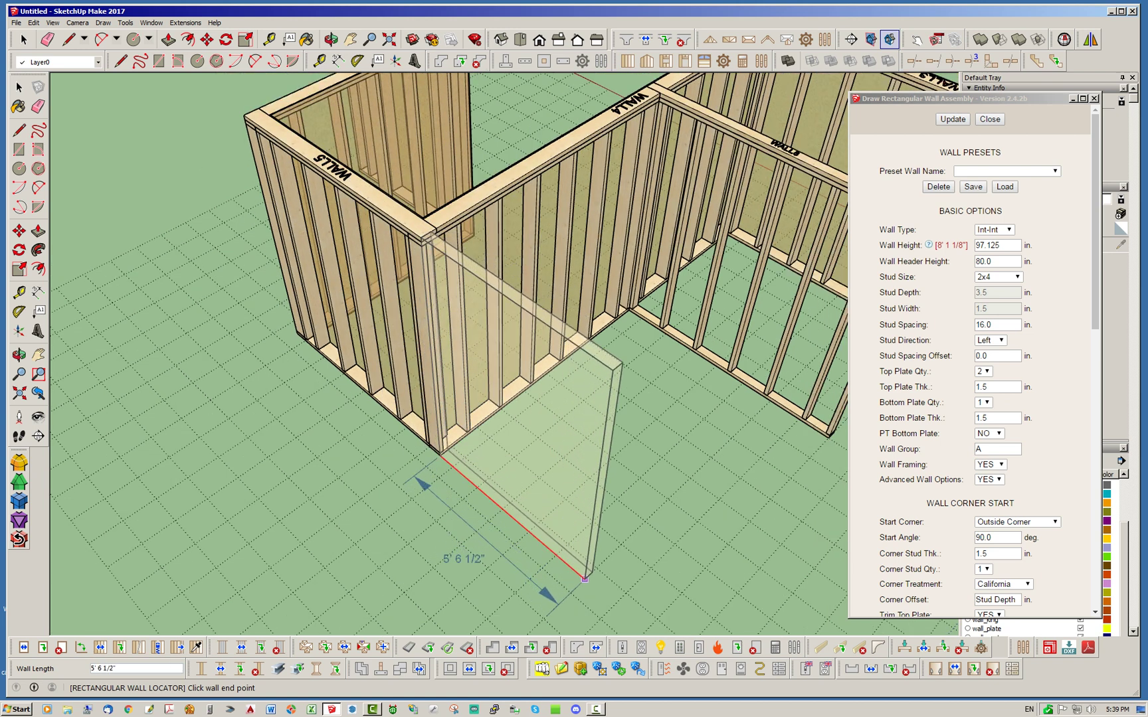
left_click(584, 580)
Examine the framing where WALL9 meets WALL5, review WALL9's start and end corner settings, and close them without changes.
middle_click_drag(531, 478, 601, 484)
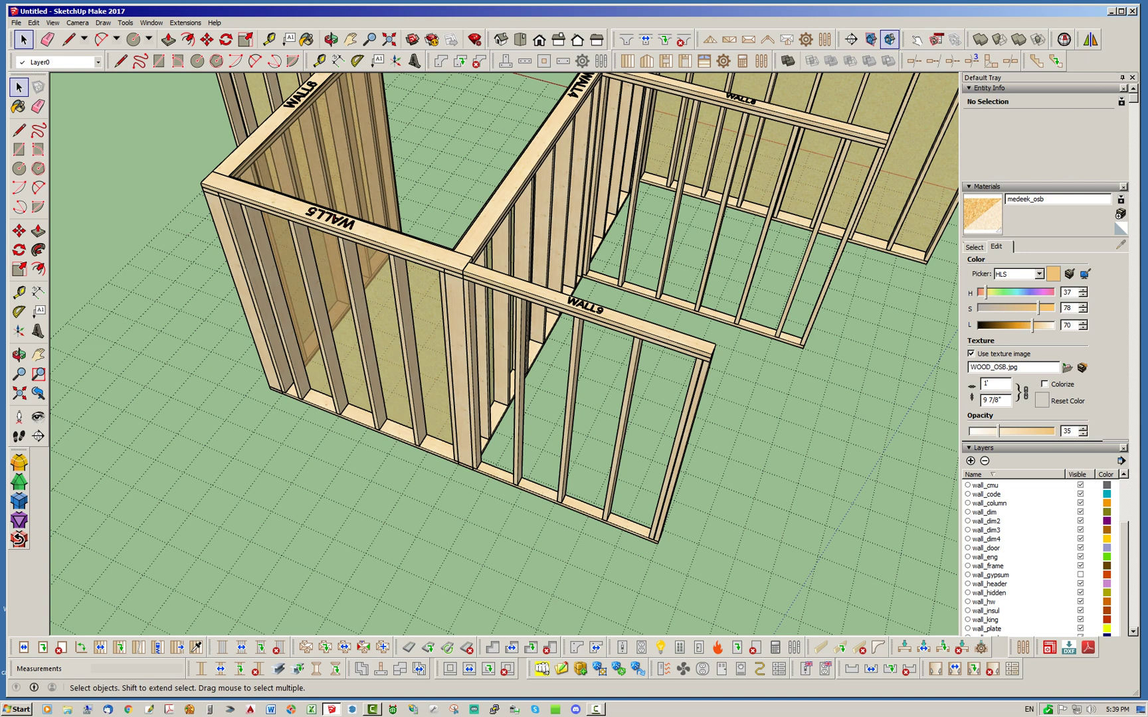
scroll(465, 266, "up", 5)
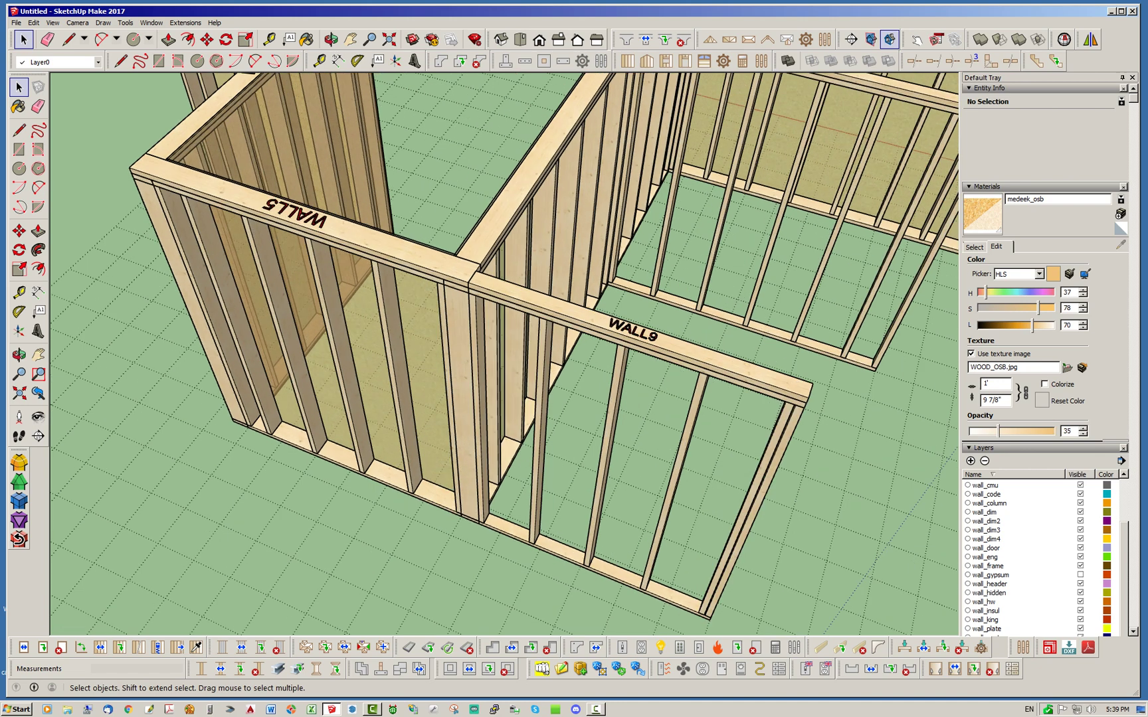
right_click(469, 275)
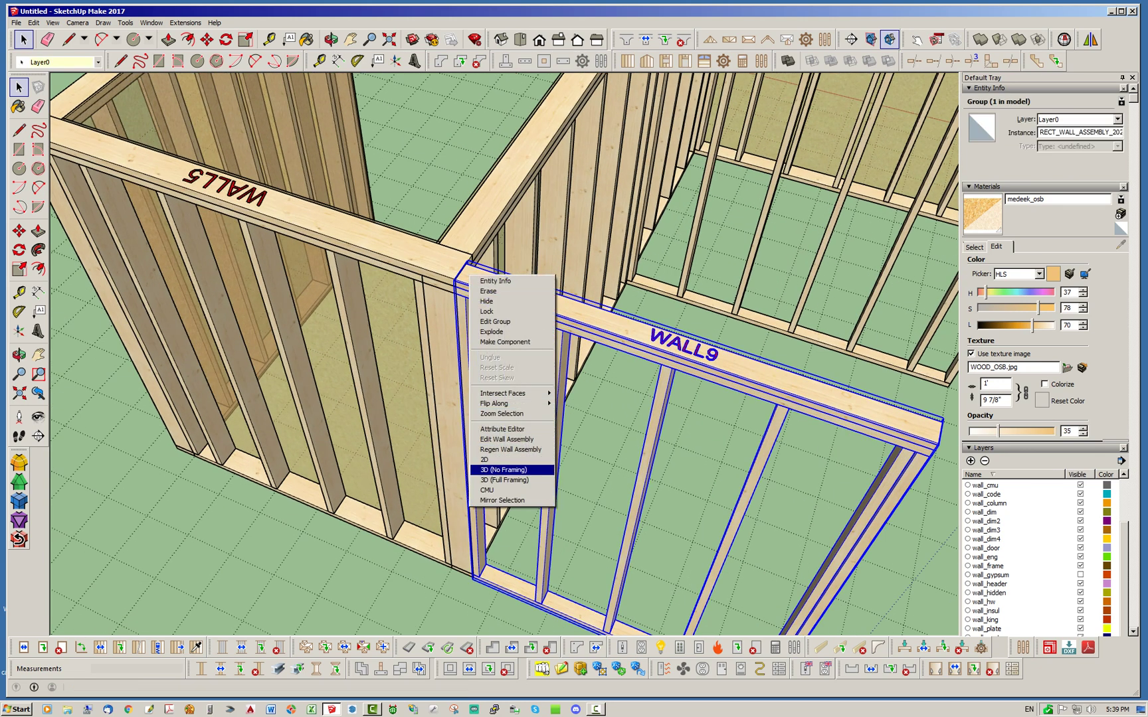
left_click(506, 439)
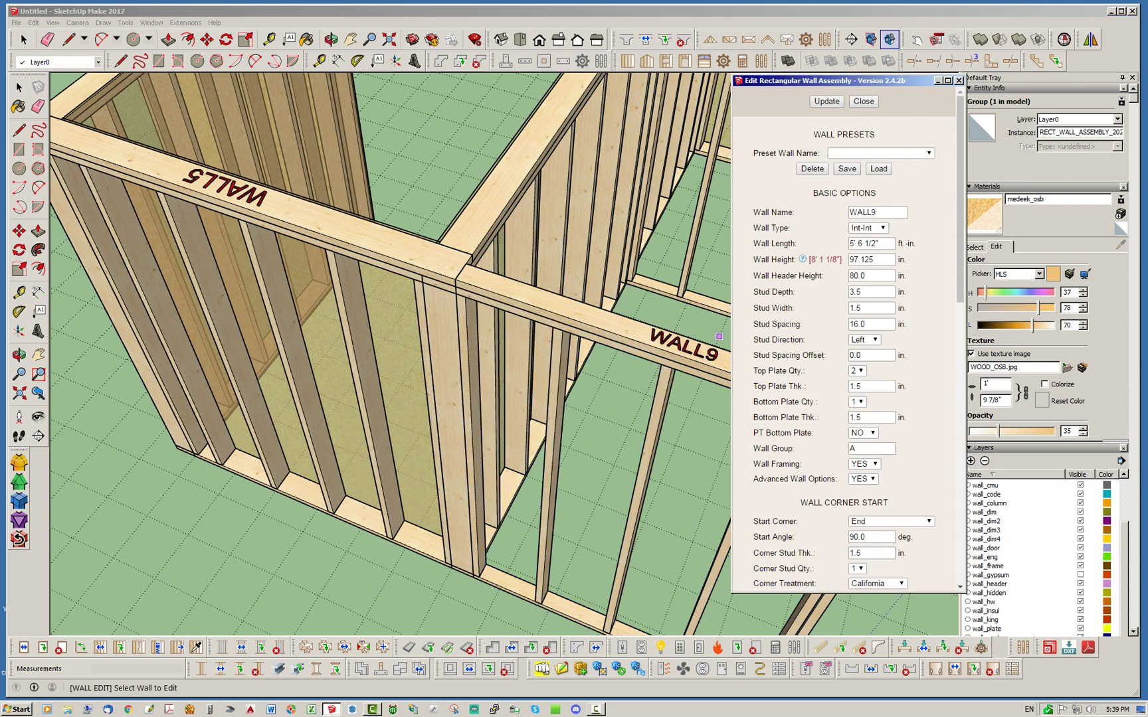
scroll(844, 338, "down", 4)
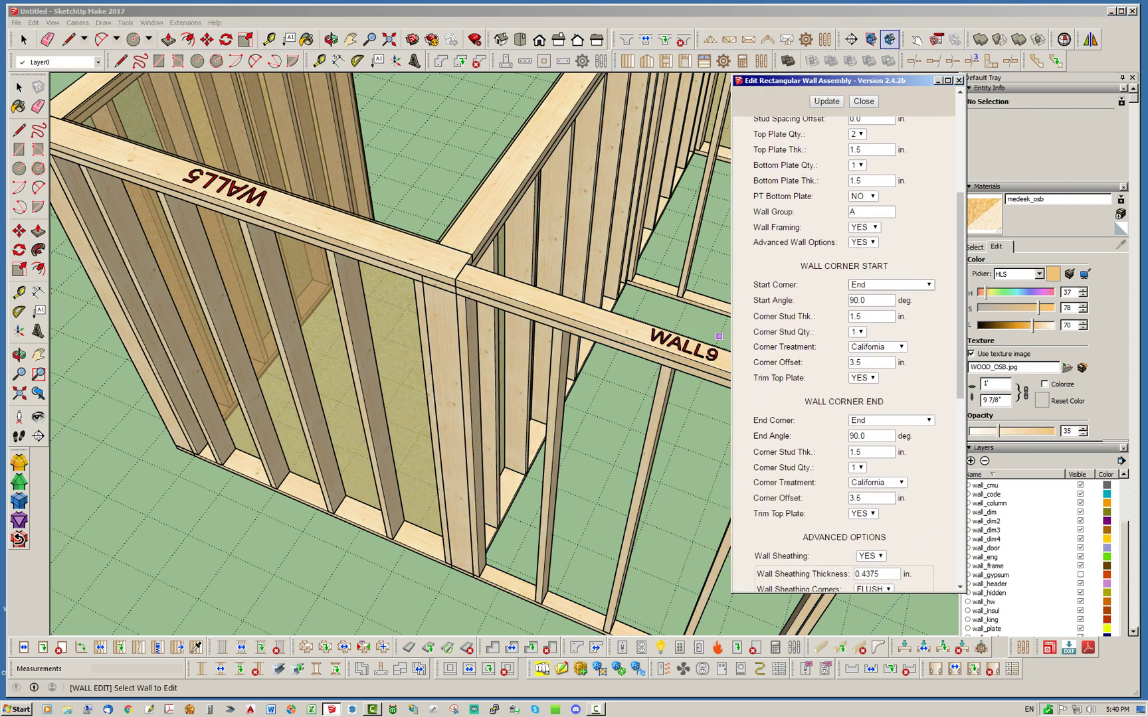
left_click(863, 101)
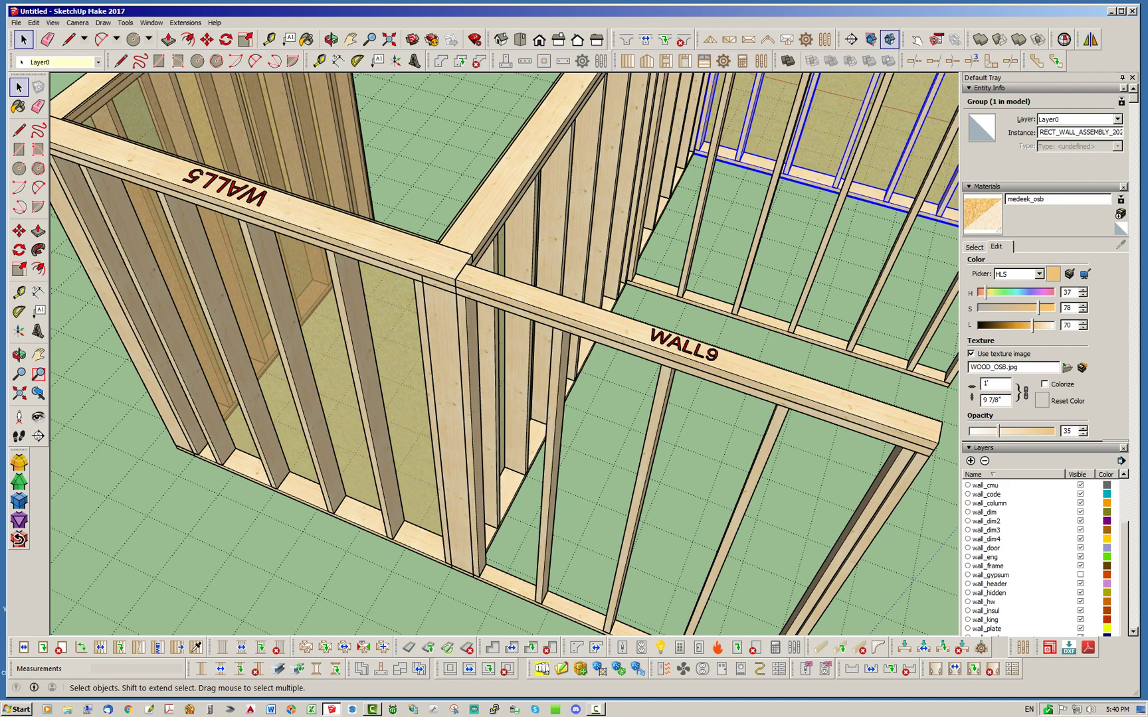
Make the wall_gypsum layer visible and select WALL5 to check the gypsum where it meets WALL9.
left_click(1133, 632)
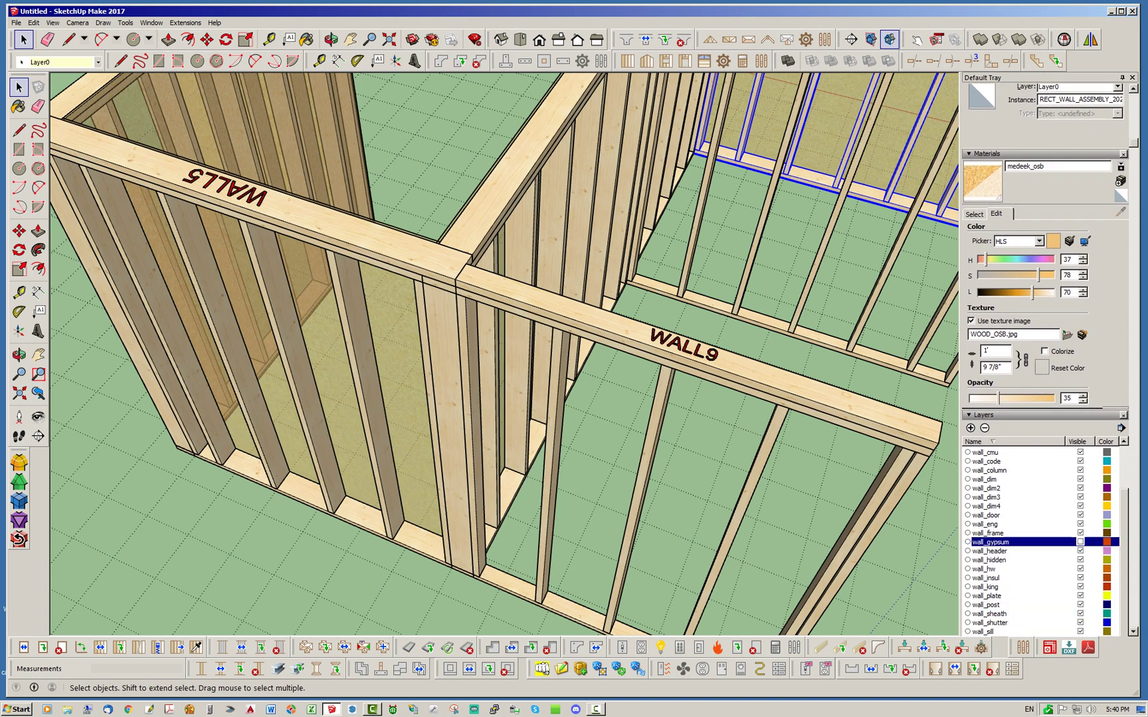
left_click(1081, 542)
middle_click_drag(571, 319, 528, 370)
left_click(372, 362)
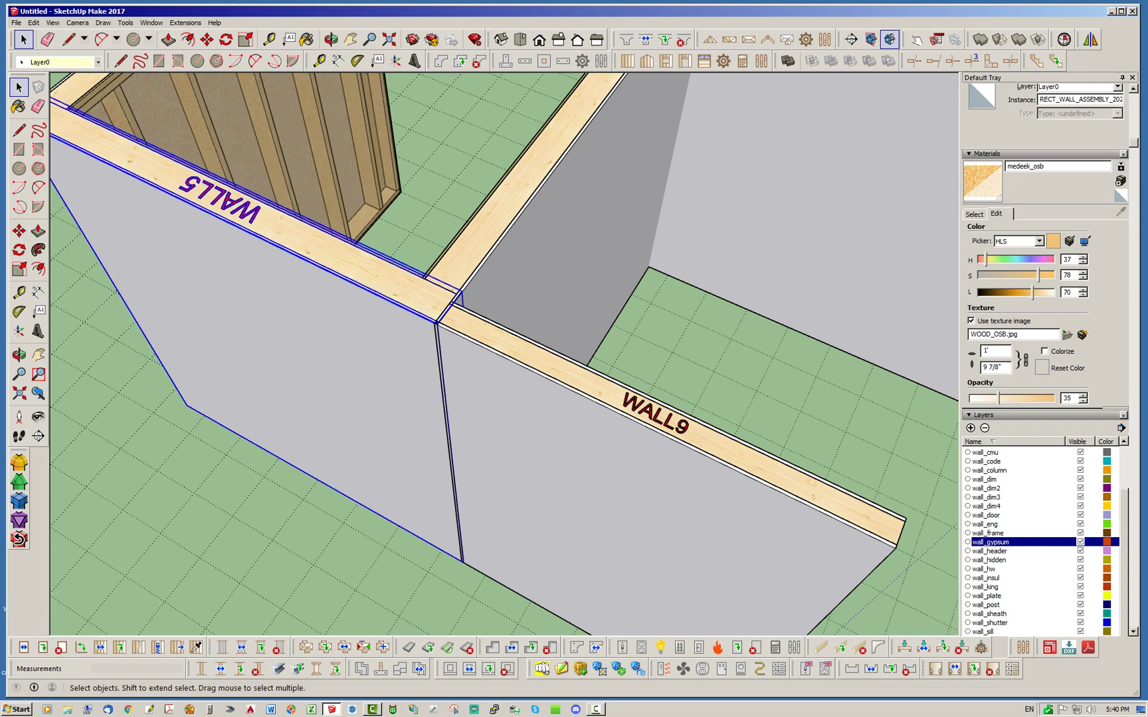
scroll(541, 324, "down", 3)
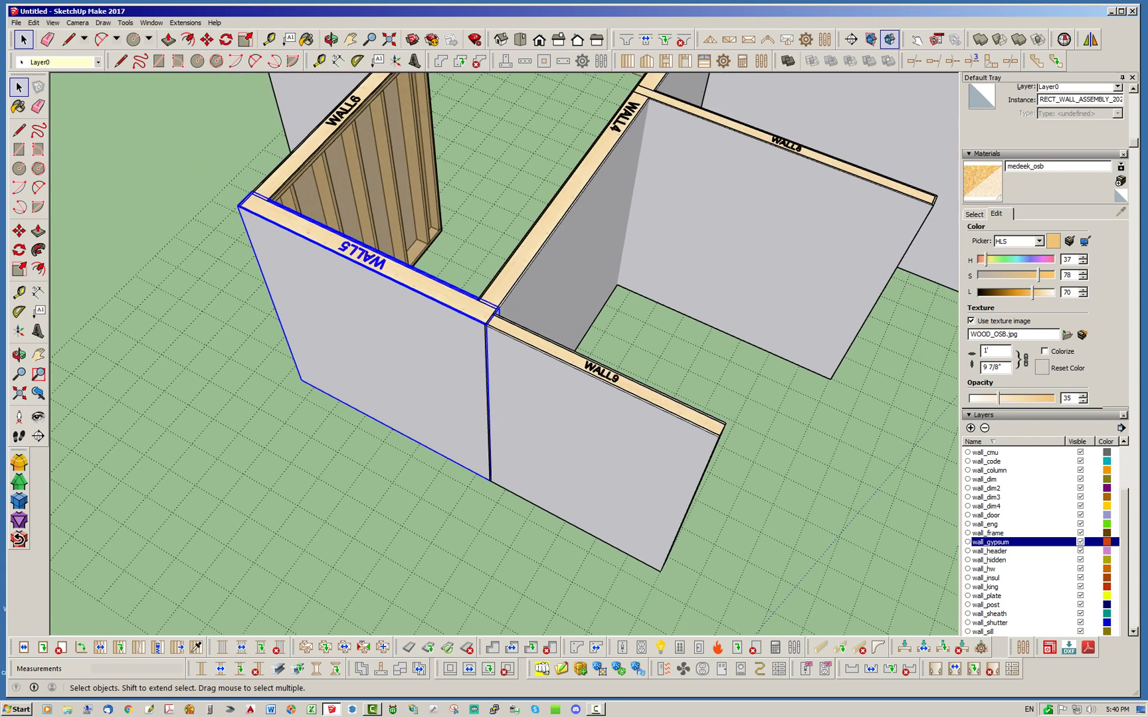
Regenerate WALL9's assembly, clear the selection and inspect its gypsum from the free end.
right_click(648, 415)
left_click(684, 591)
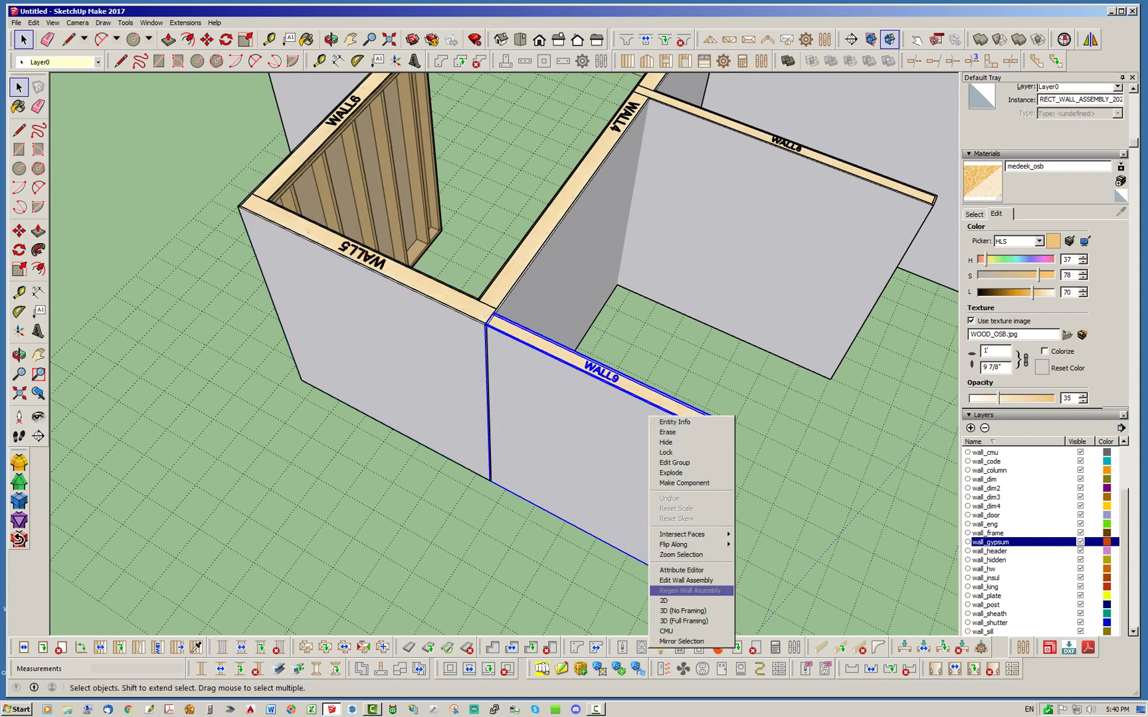
left_click(763, 498)
middle_click_drag(764, 502, 654, 478)
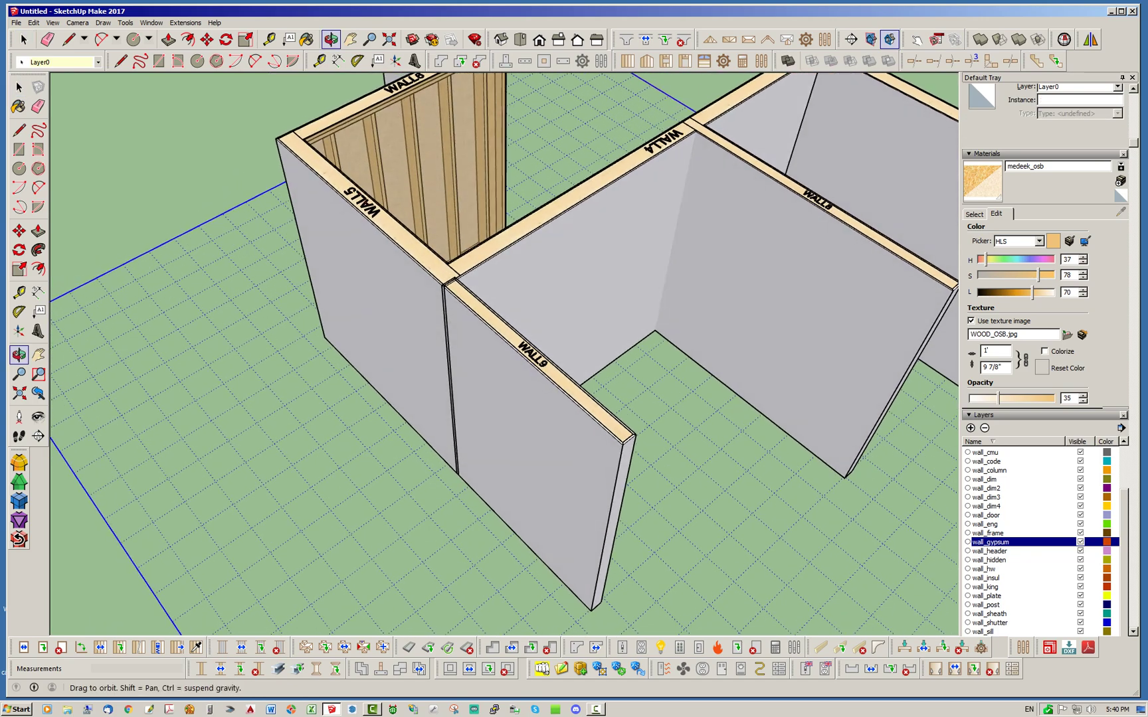
Regenerate WALL3's wall assembly and inspect the gypsum at its free end.
scroll(654, 478, "up", 3)
scroll(539, 418, "down", 8)
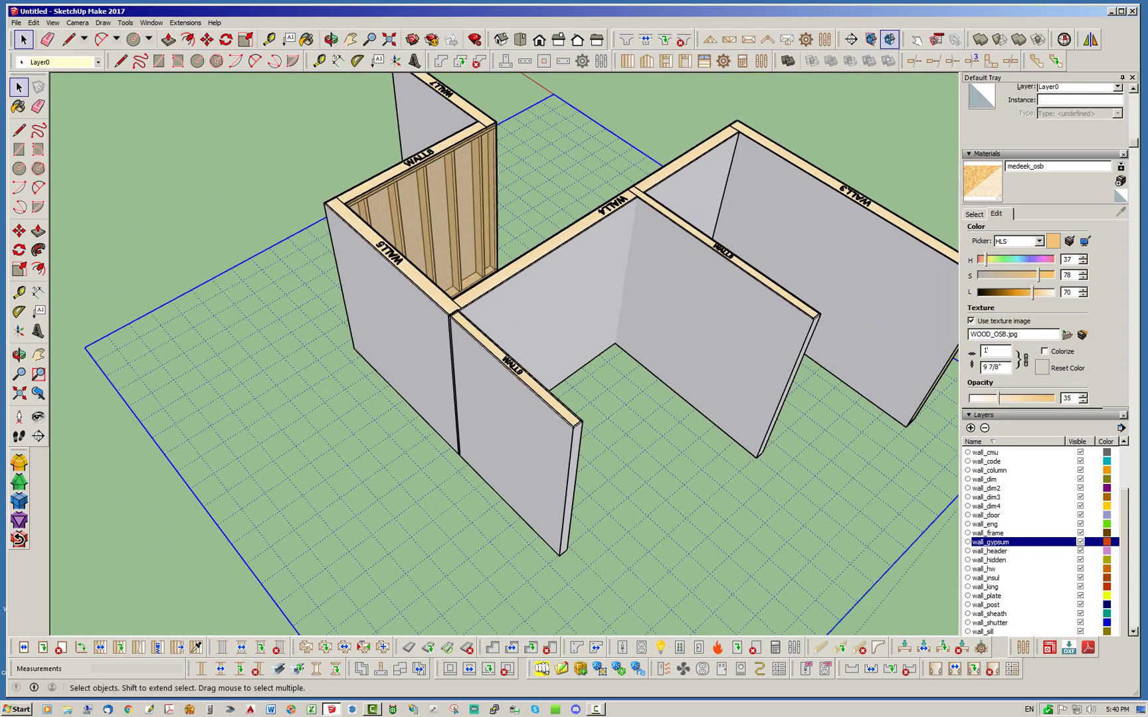
middle_click_drag(574, 418, 481, 421)
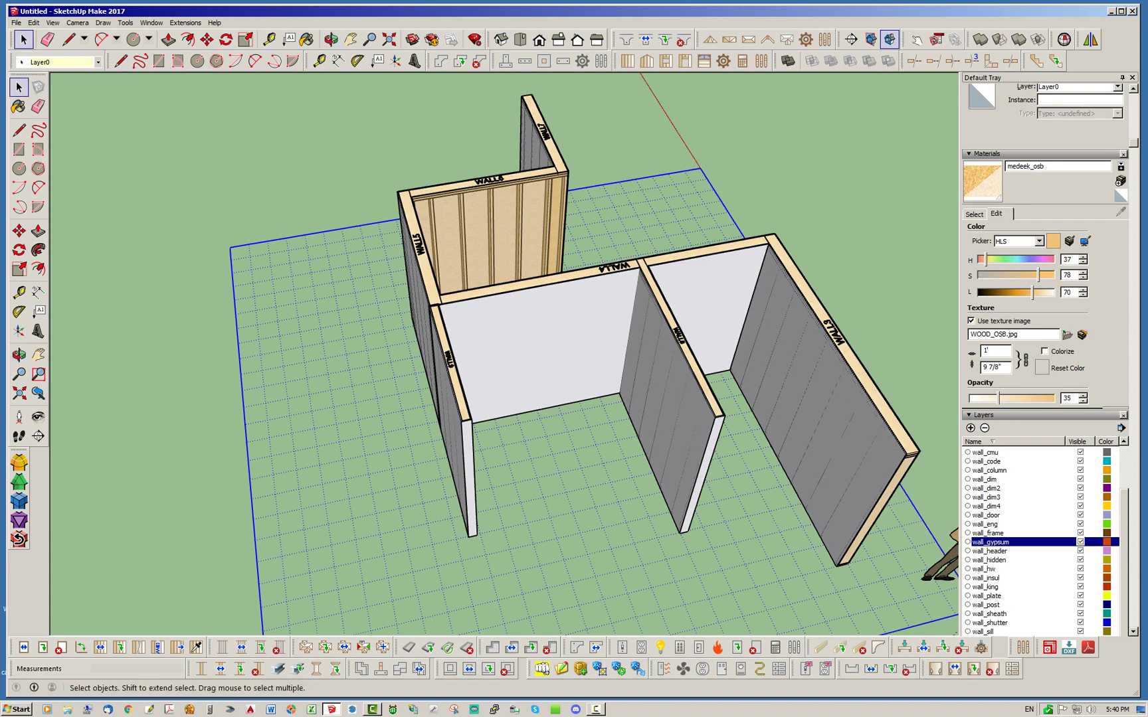
right_click(847, 386)
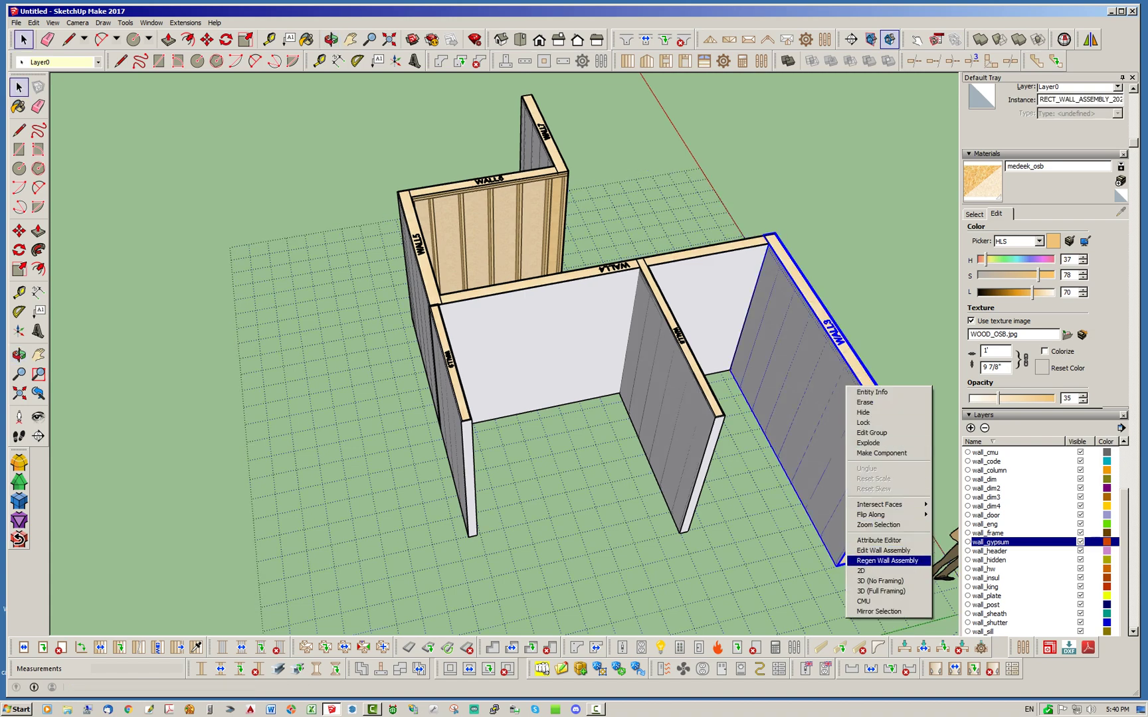
left_click(878, 561)
middle_click_drag(757, 438, 558, 405)
scroll(638, 531, "up", 6)
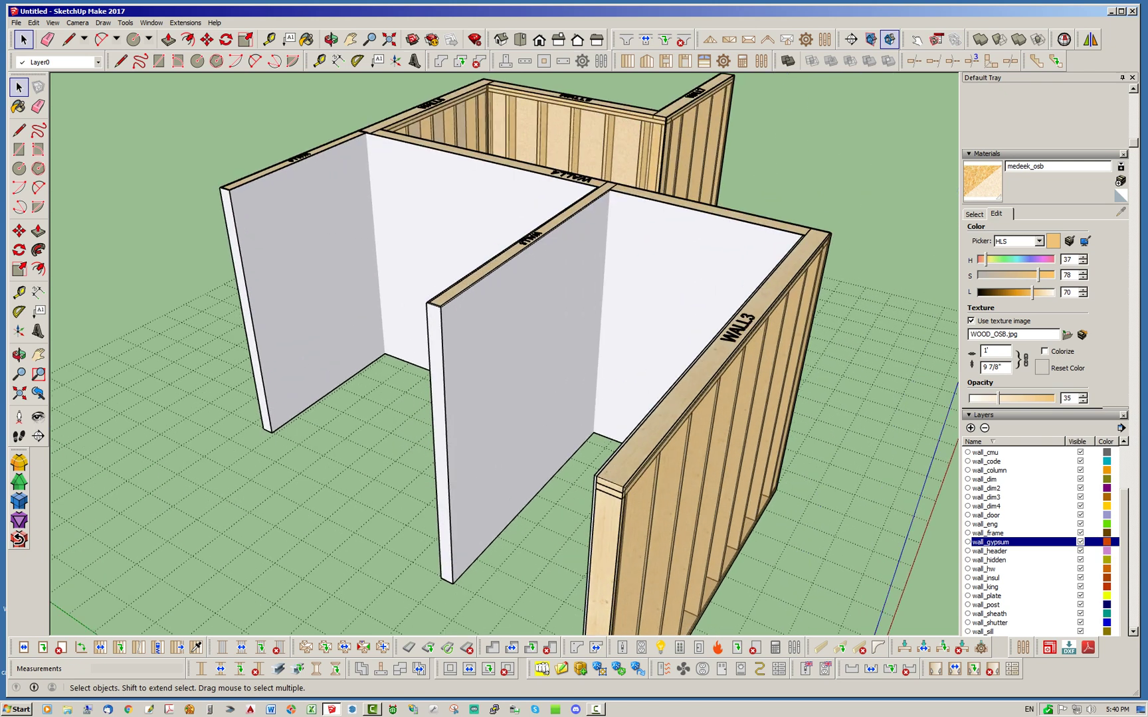
scroll(598, 531, "up", 2)
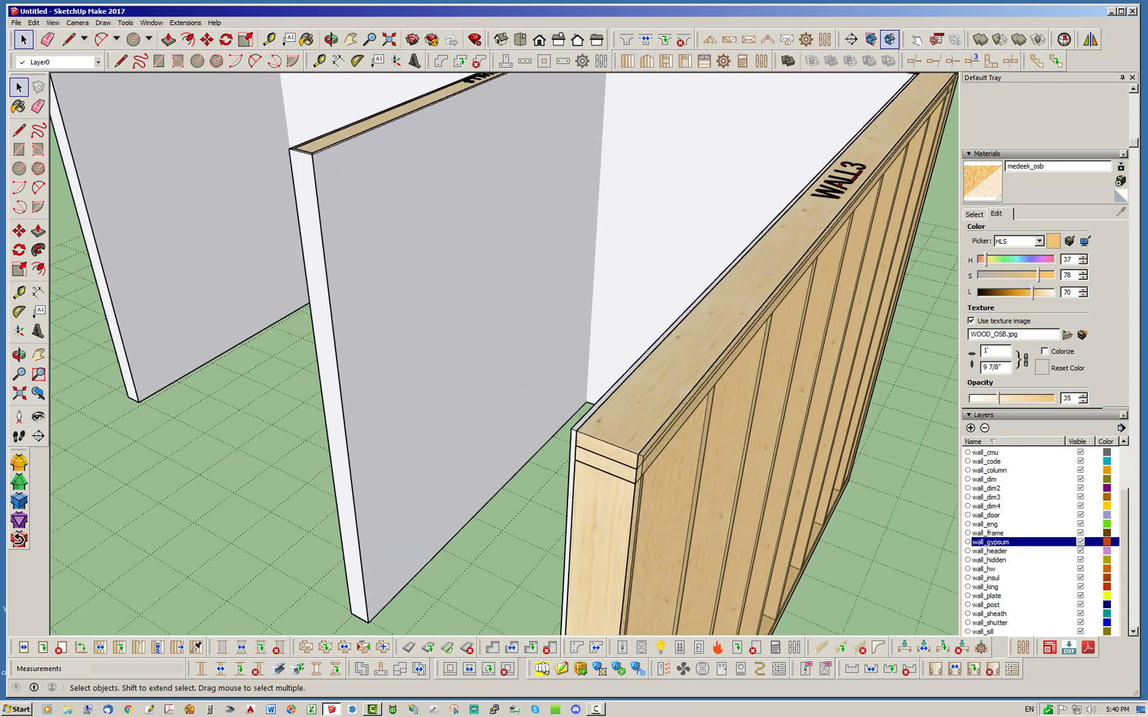
Compare the gypsum at the free ends of WALL3, WALL8 and WALL9.
scroll(618, 435, "down", 6)
middle_click_drag(618, 435, 717, 480)
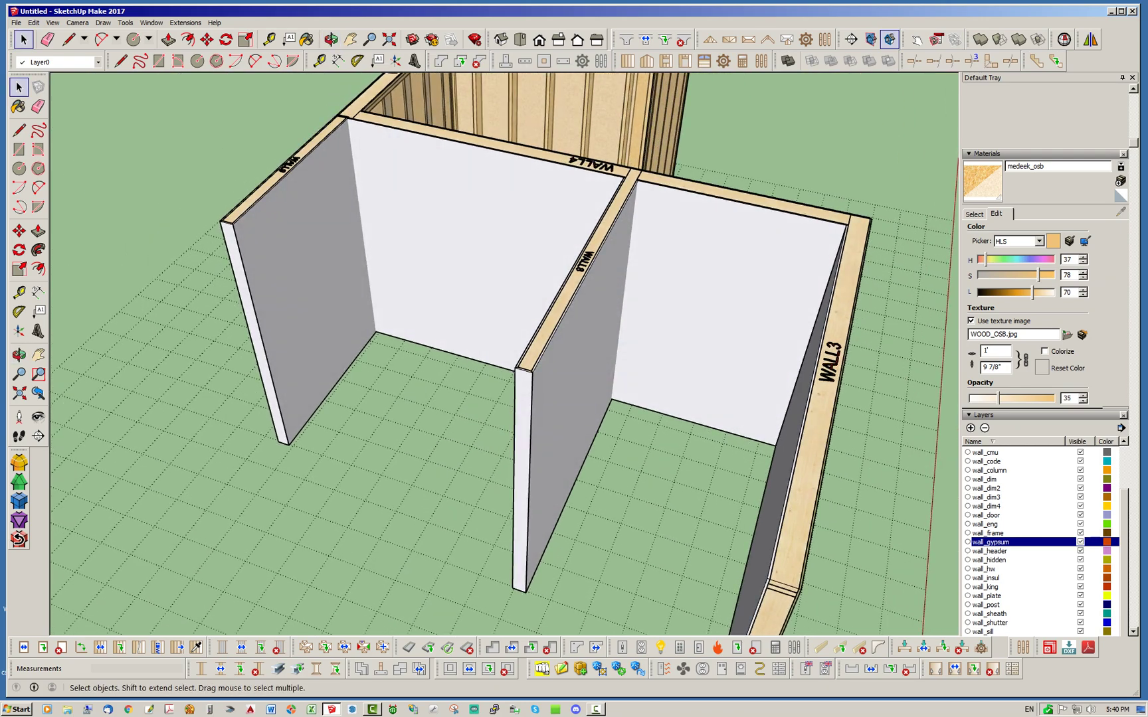
scroll(491, 432, "up", 3)
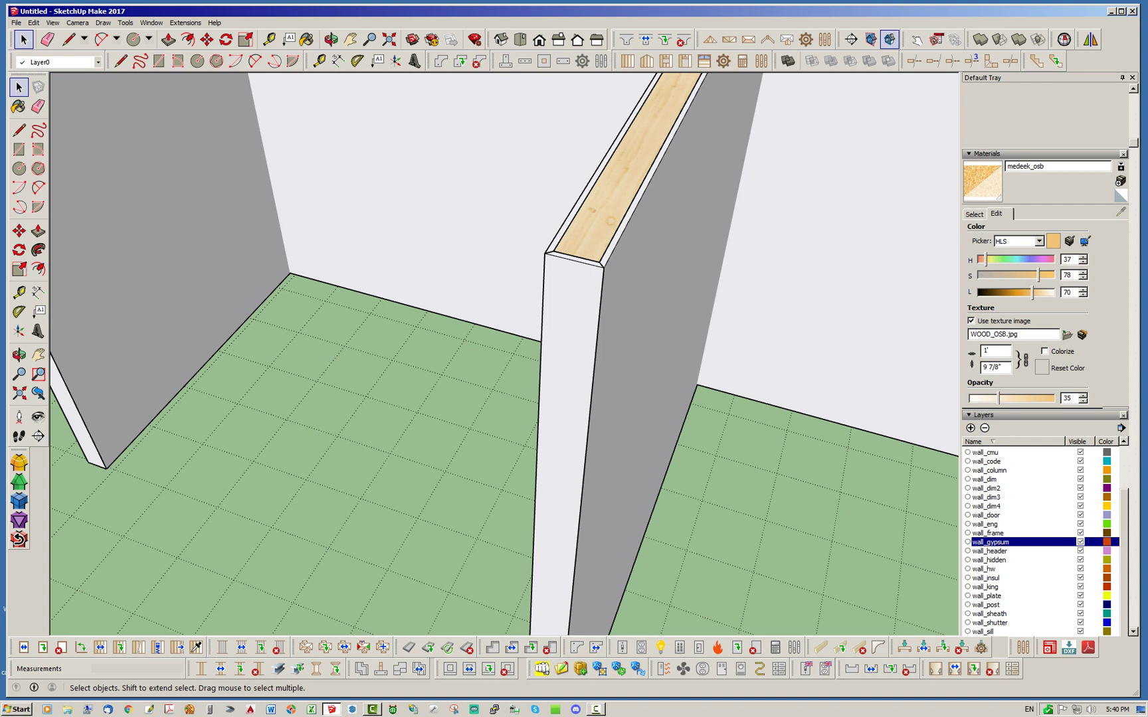
scroll(505, 398, "down", 5)
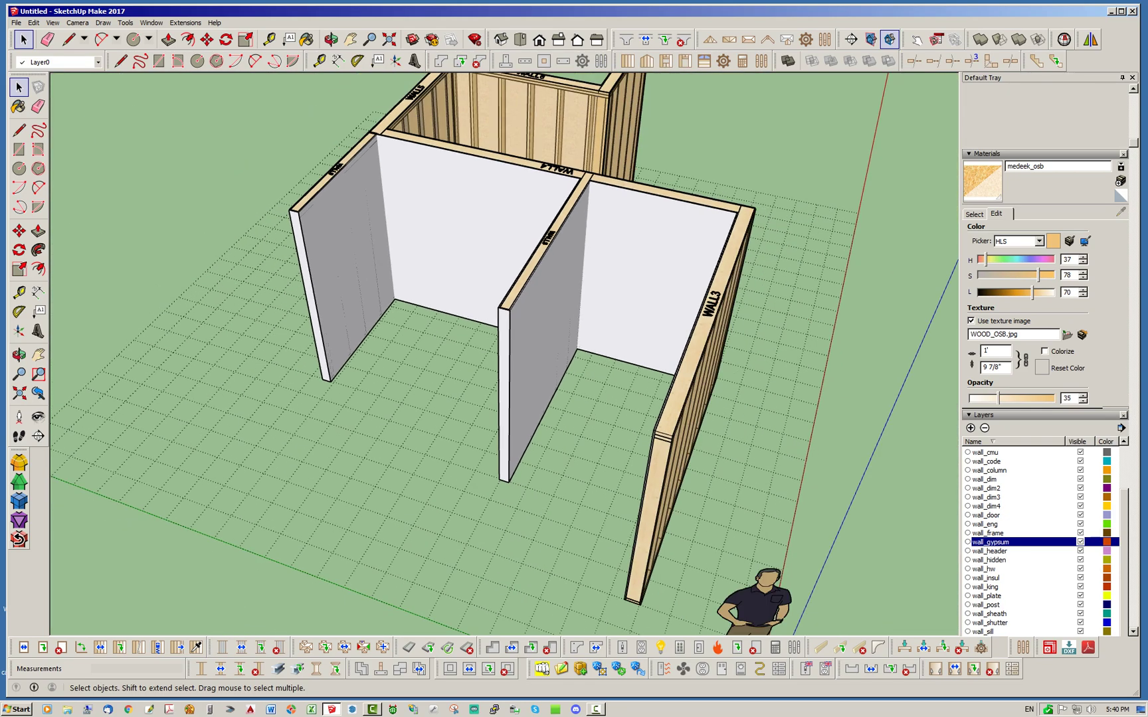
scroll(479, 372, "down", 1)
middle_click_drag(478, 372, 712, 294)
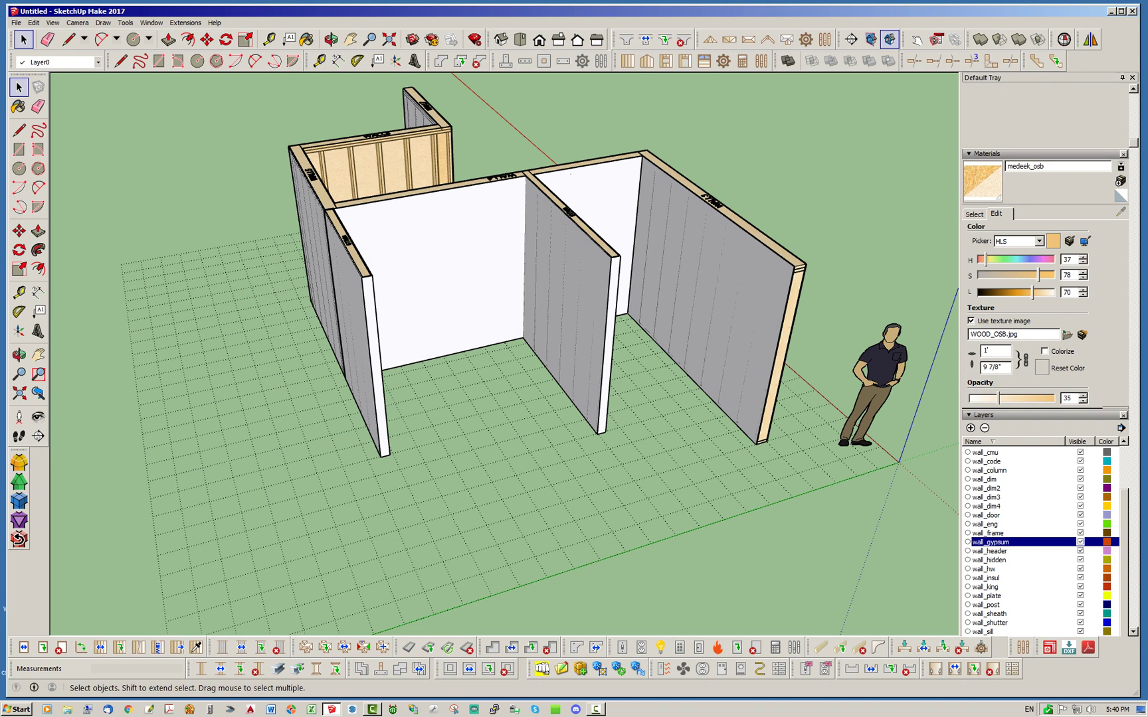
middle_click_drag(332, 332, 558, 372)
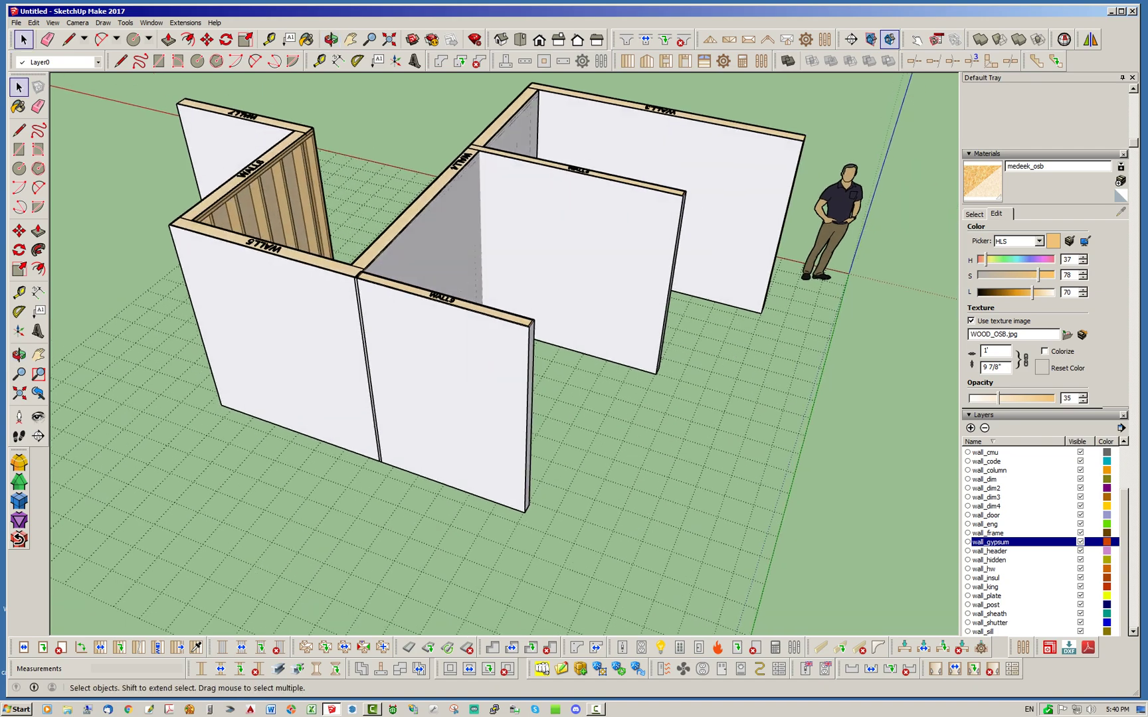
Examine the gypsum joint from above where WALL9 meets WALL5 and WALL4.
scroll(425, 385, "up", 2)
middle_click_drag(425, 359, 451, 391)
middle_click_drag(399, 318, 442, 322)
scroll(442, 322, "up", 6)
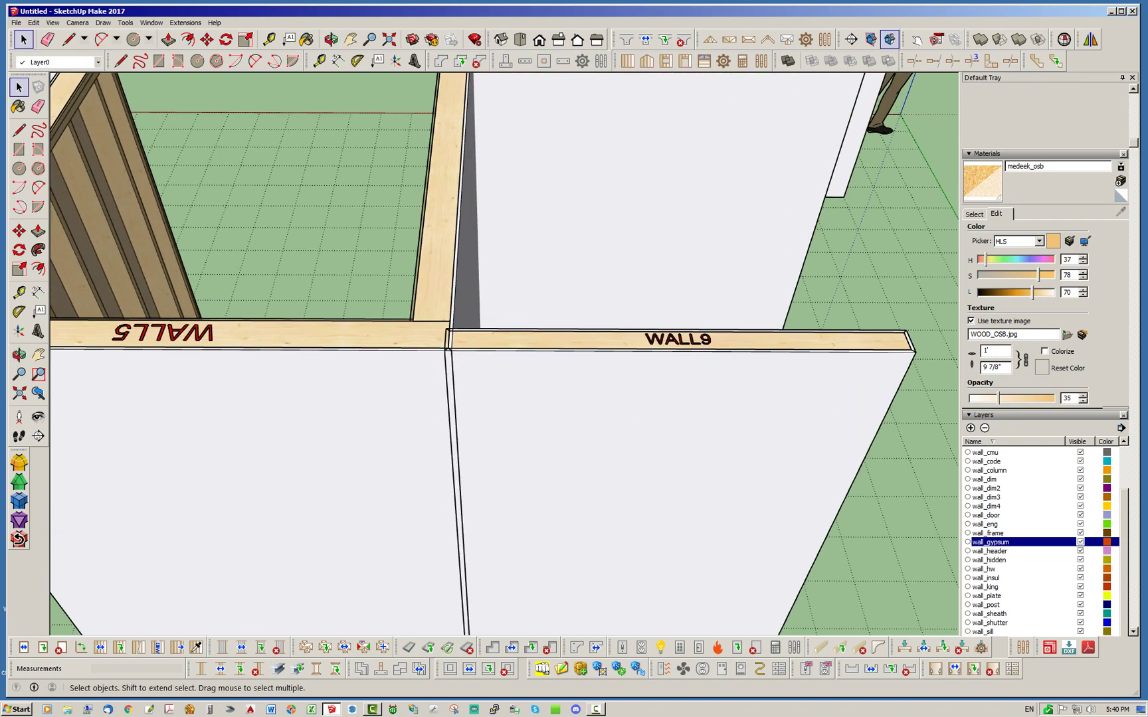
scroll(441, 326, "up", 2)
middle_click_drag(442, 359, 591, 386)
middle_click_drag(402, 395, 398, 396)
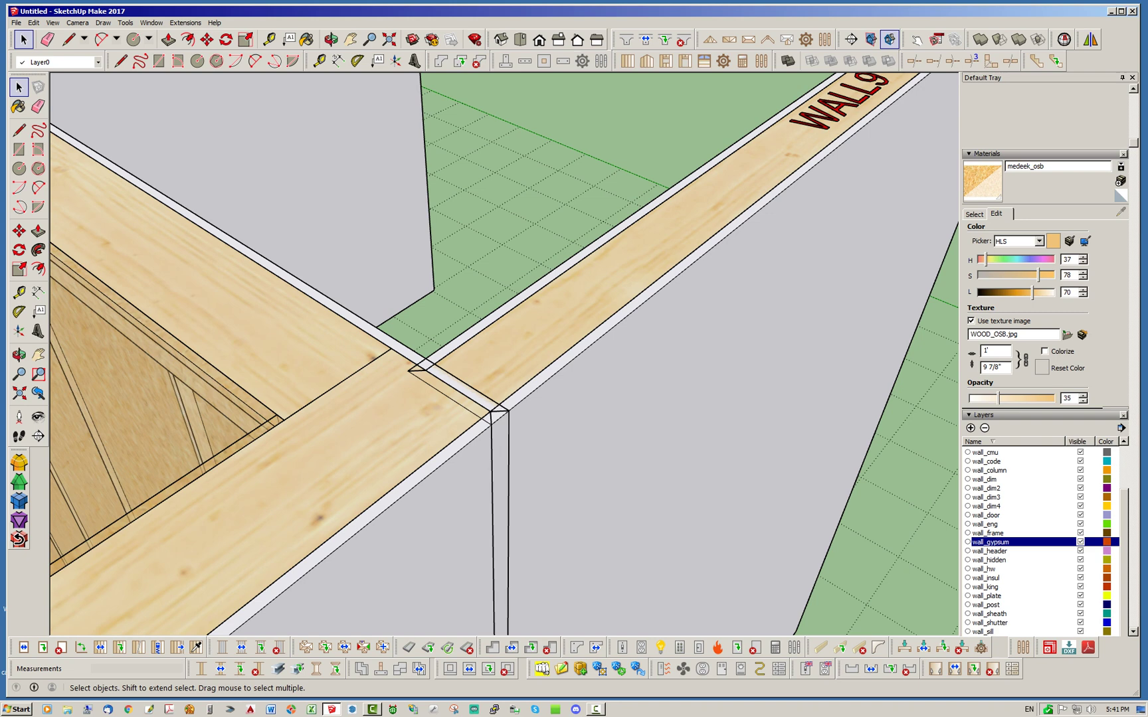
Set WALL9's start corner to Terminal, update the wall assembly and close its settings.
scroll(329, 373, "down", 7)
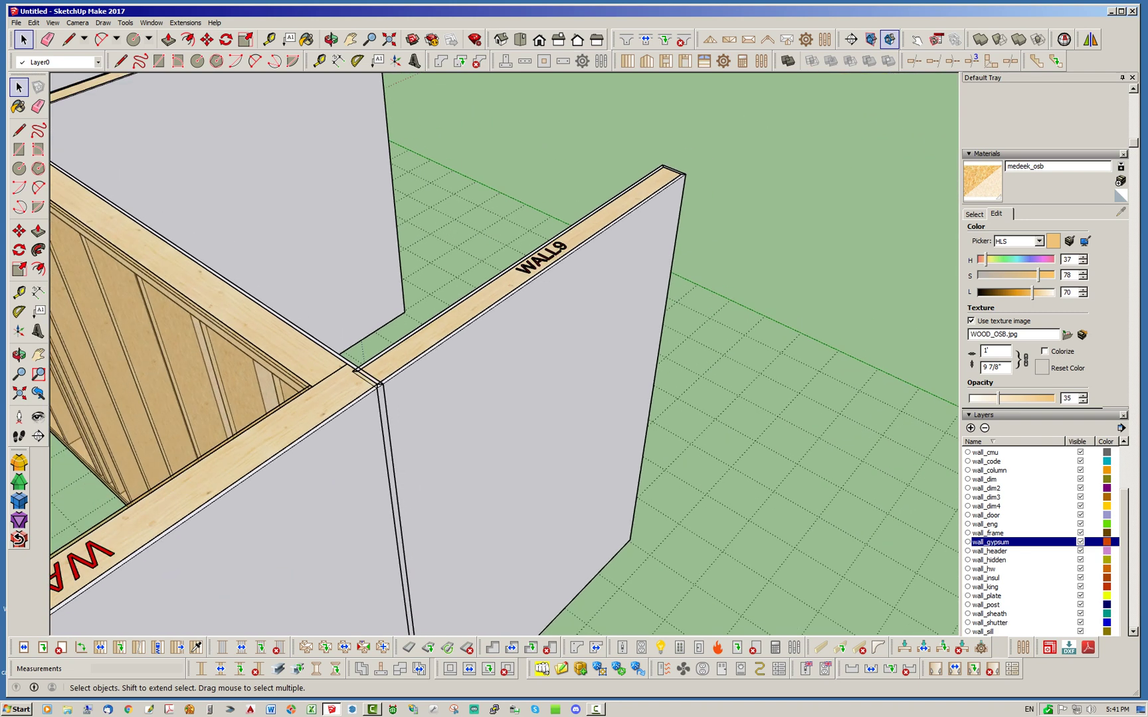
left_click(428, 392)
right_click(393, 352)
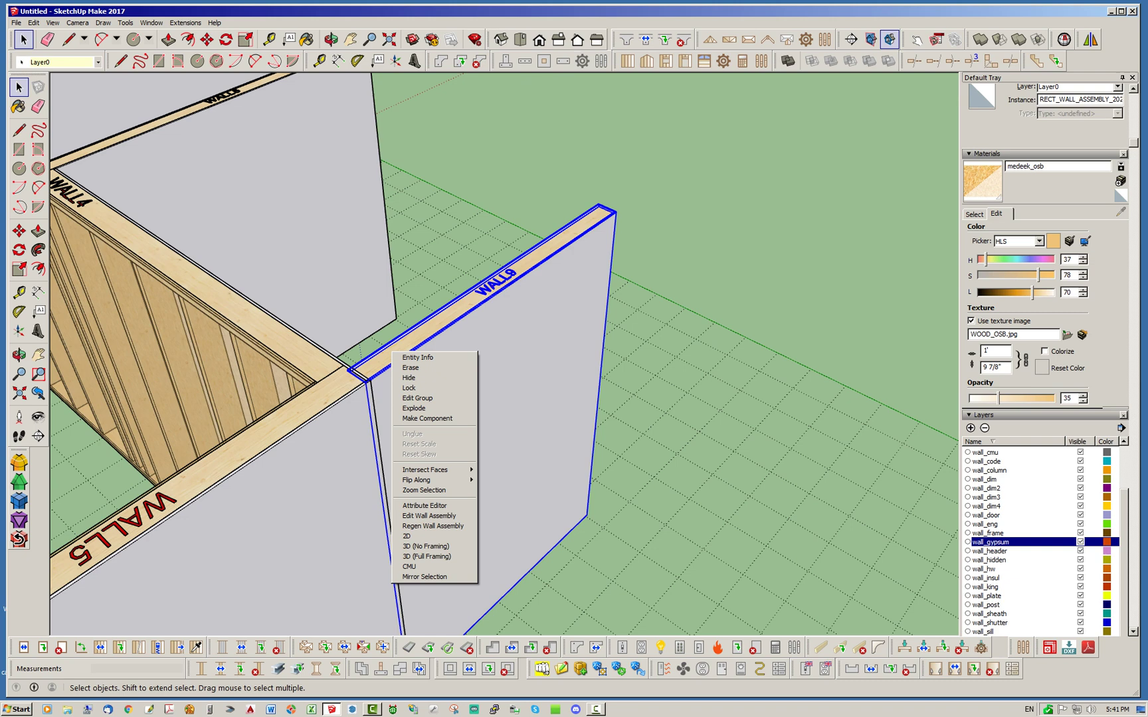
left_click(428, 515)
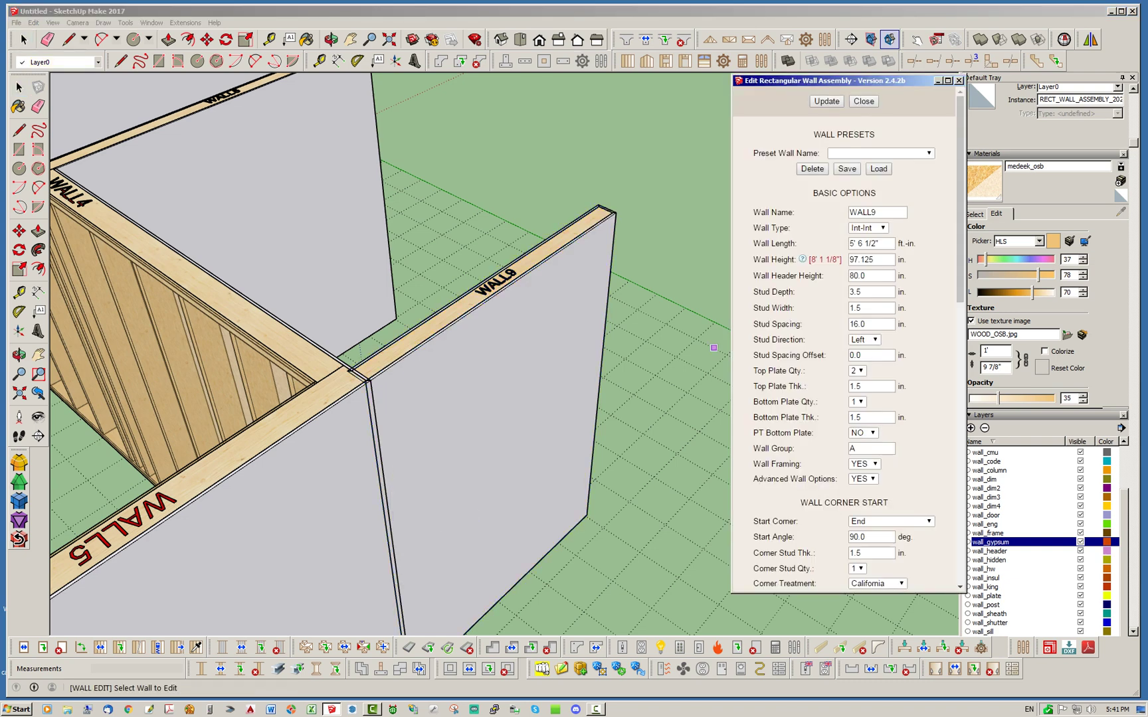
scroll(890, 333, "down", 5)
left_click(890, 317)
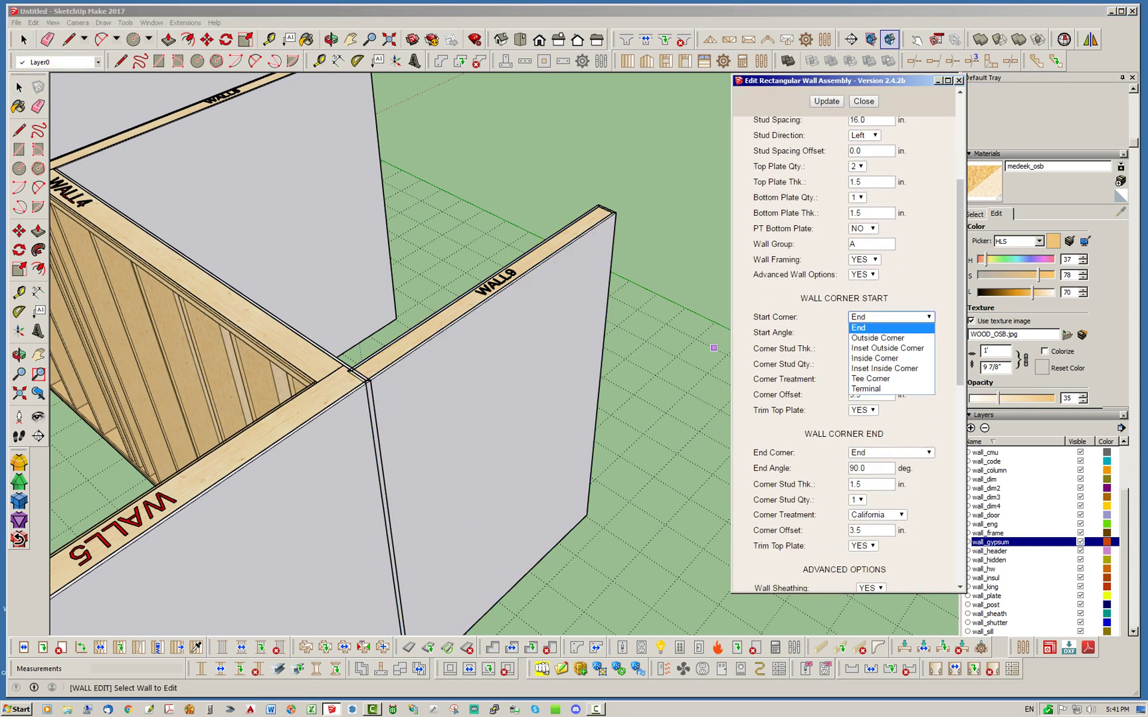
key("Return")
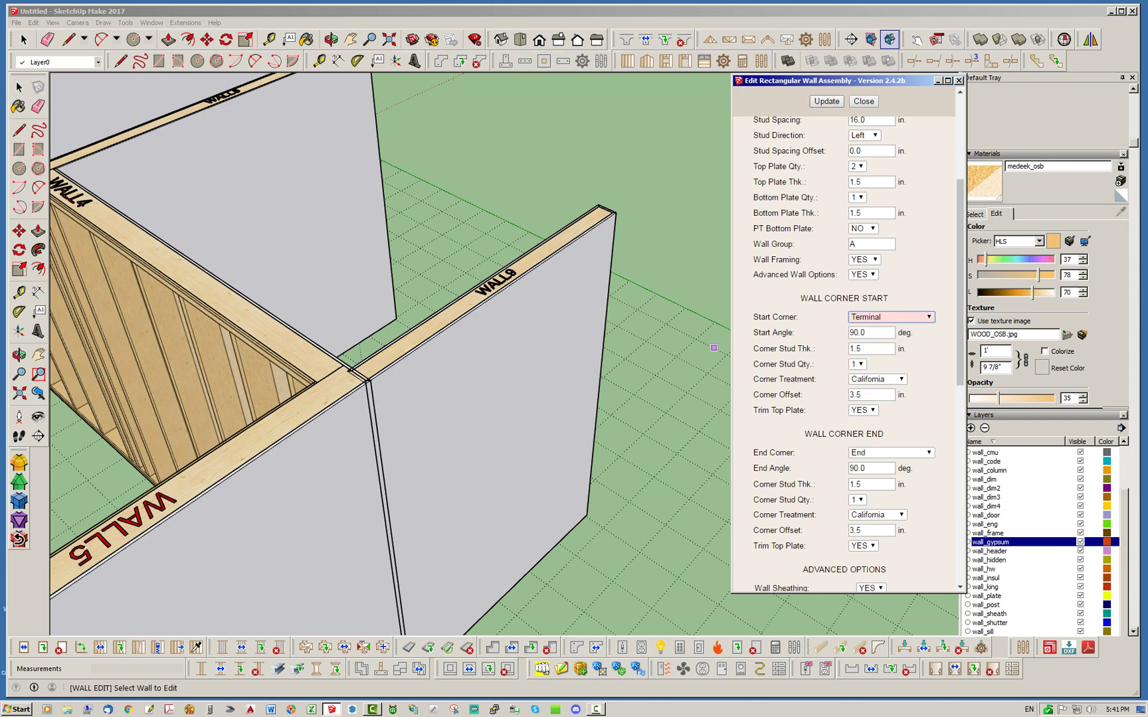
left_click(826, 101)
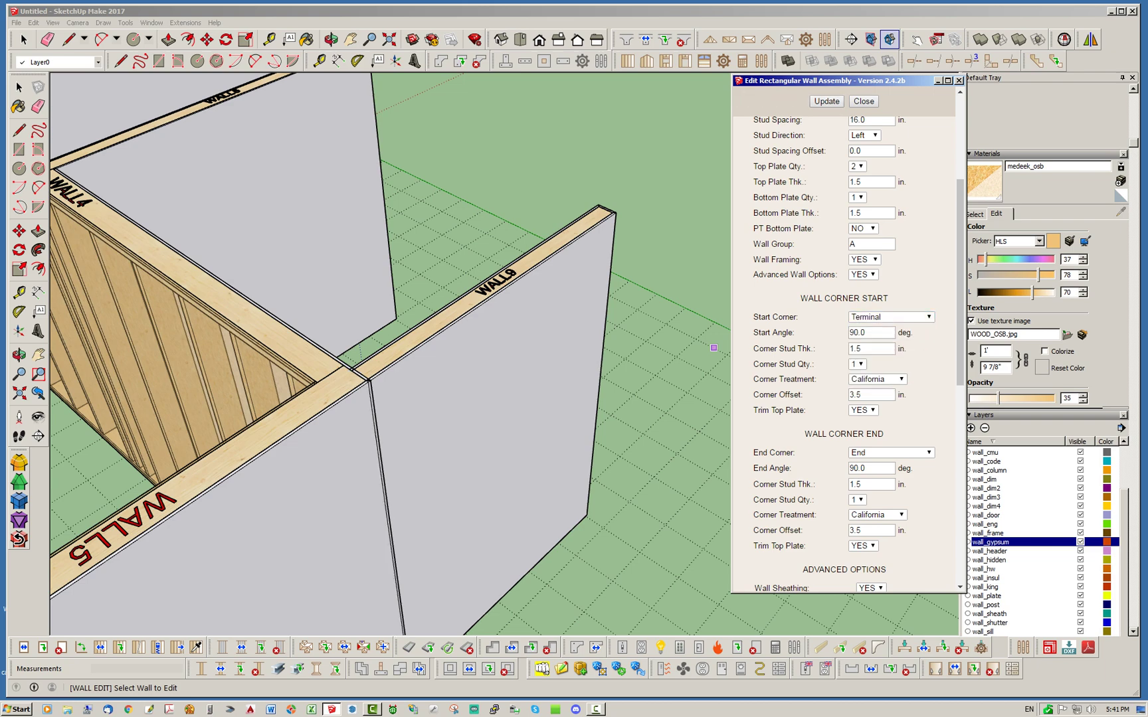
left_click(863, 101)
Inspect the updated joint between WALL9 and WALL5, closing WALL9's settings without changes.
middle_click_drag(438, 371, 302, 440)
scroll(303, 441, "up", 4)
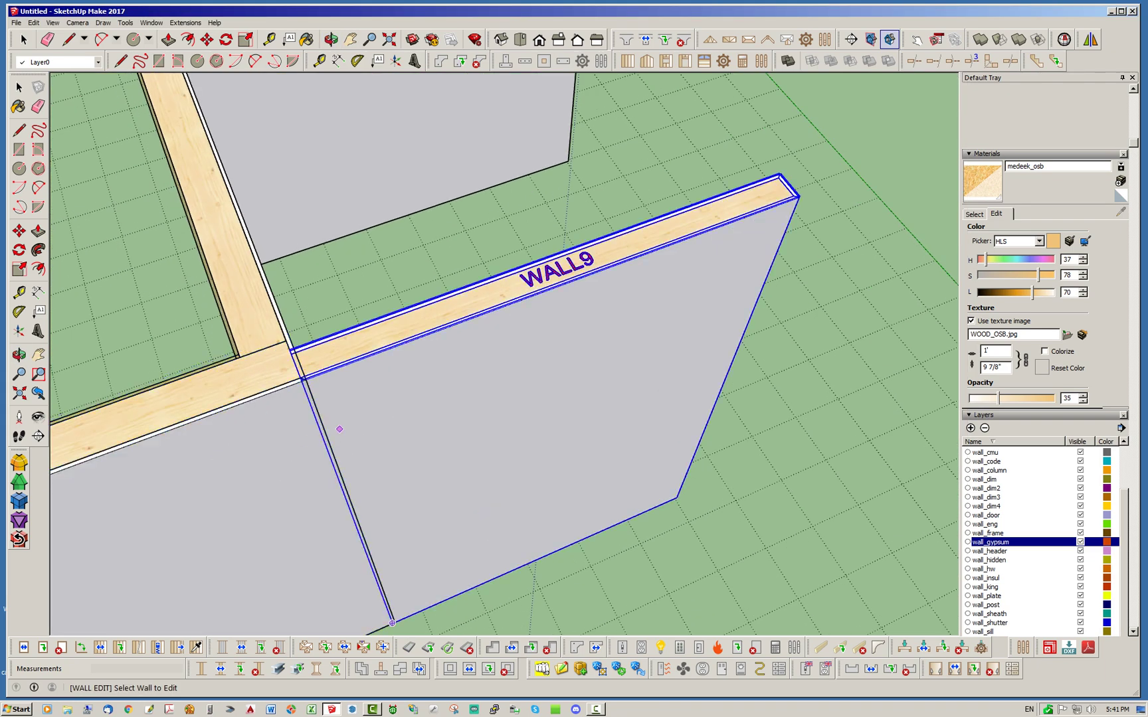
left_click(320, 318)
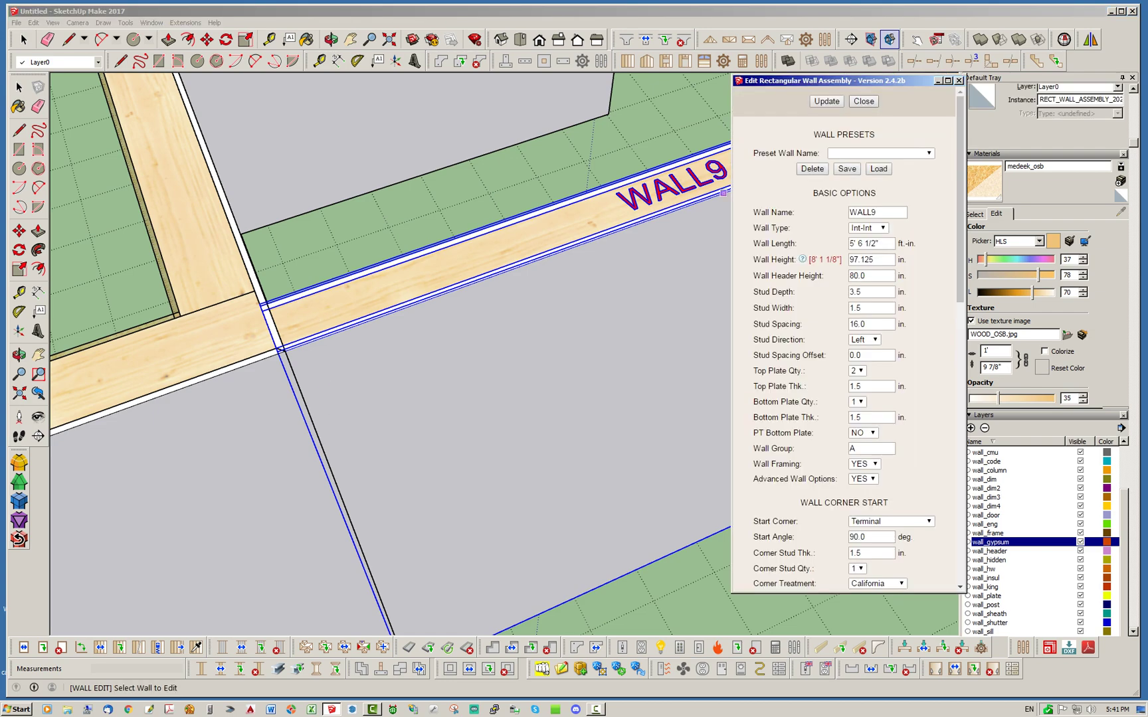
left_click(864, 101)
scroll(448, 360, "down", 5)
middle_click_drag(452, 359, 286, 326)
scroll(286, 326, "down", 2)
scroll(469, 408, "down", 3)
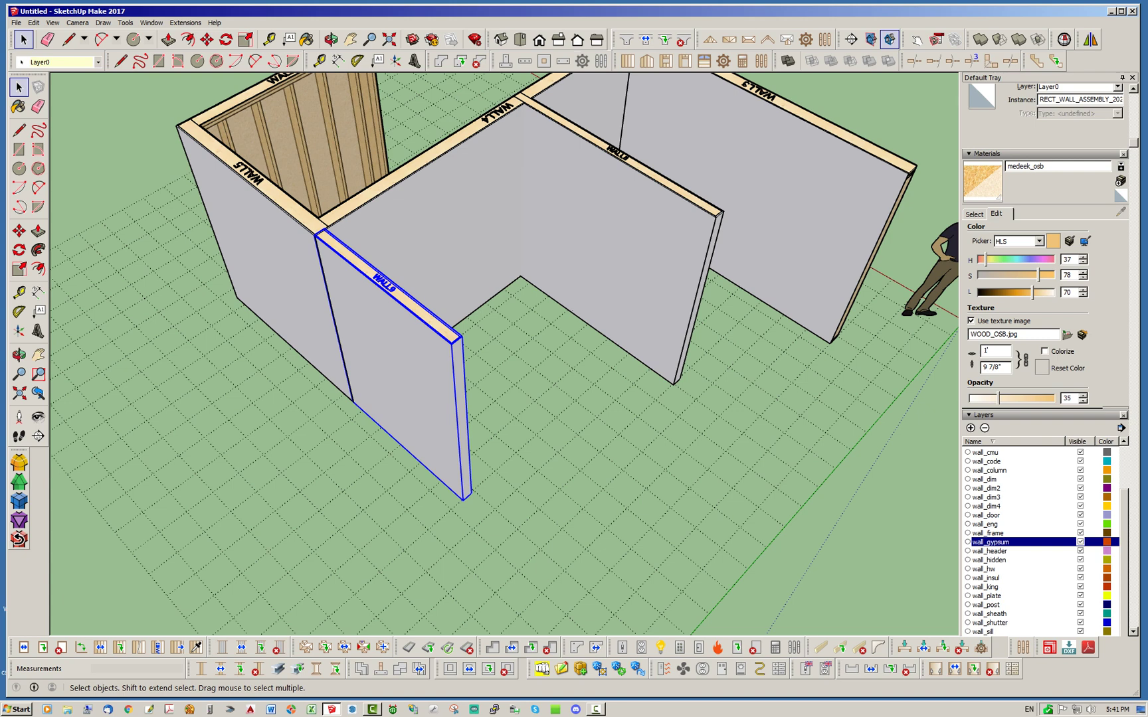
Set WALL9's end corner to Terminal, update the wall assembly and leave wall editing.
right_click(438, 374)
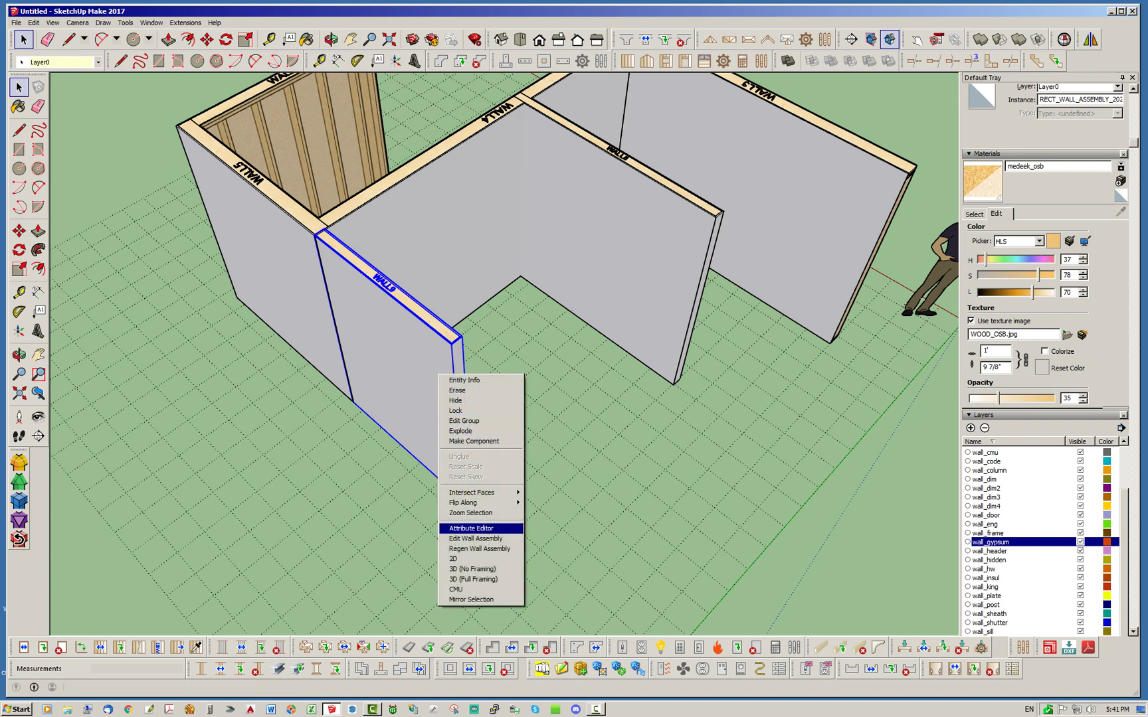
left_click(475, 539)
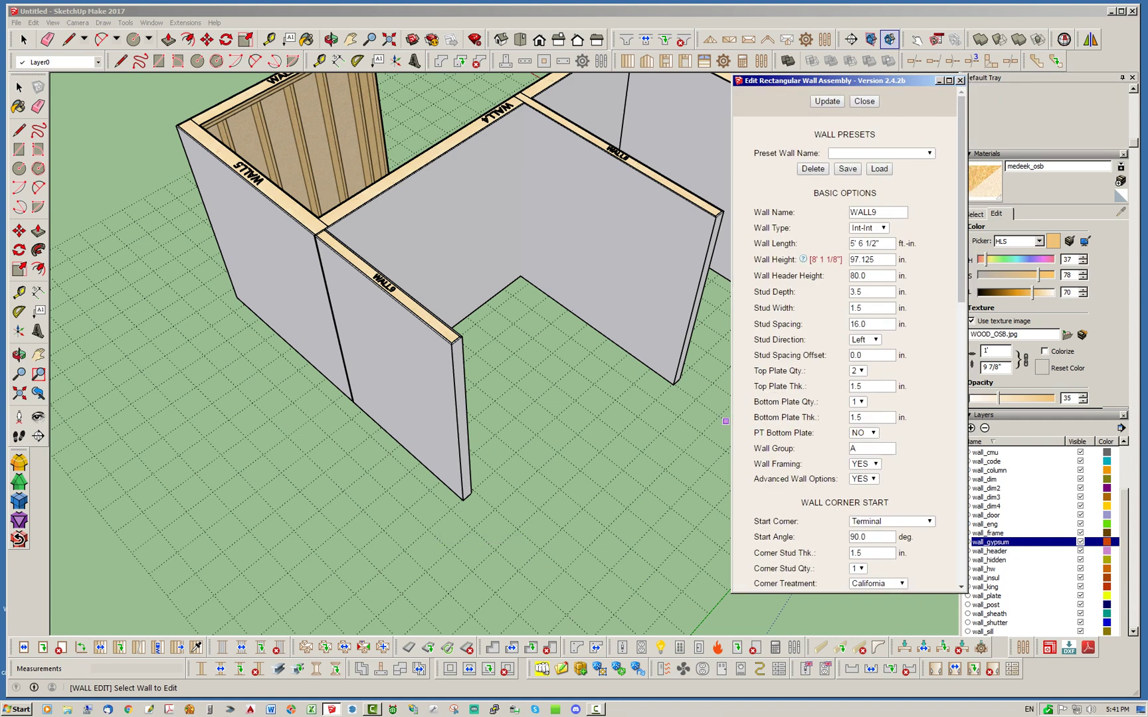
scroll(845, 352, "down", 5)
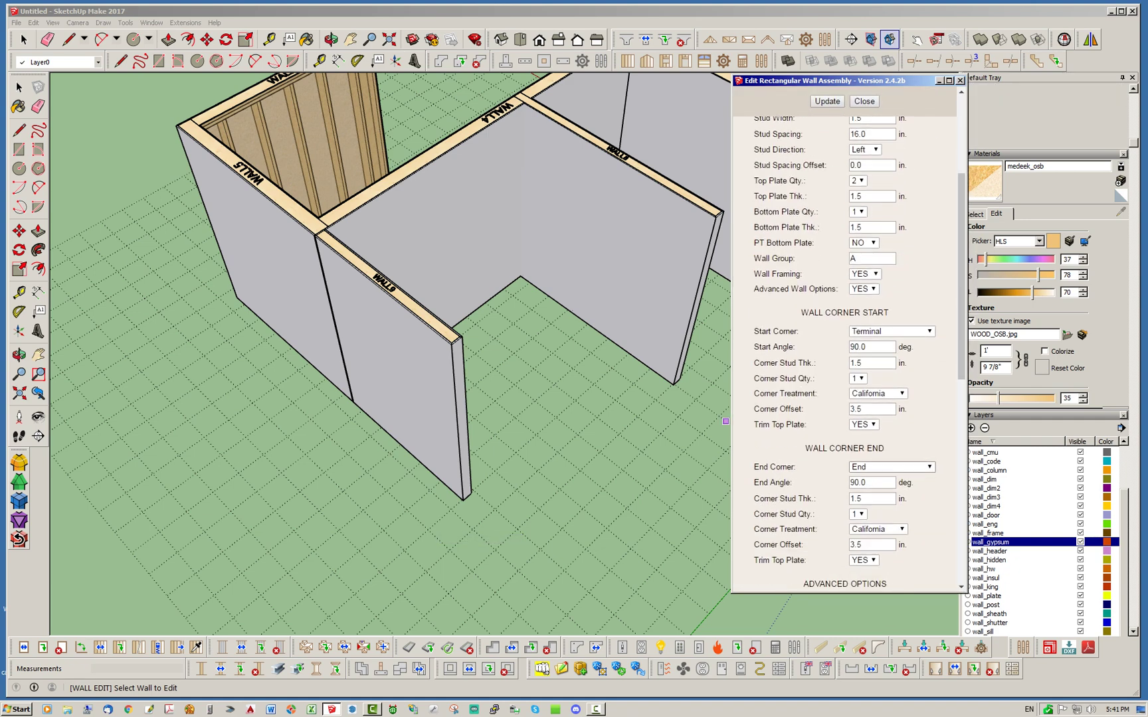
left_click(890, 467)
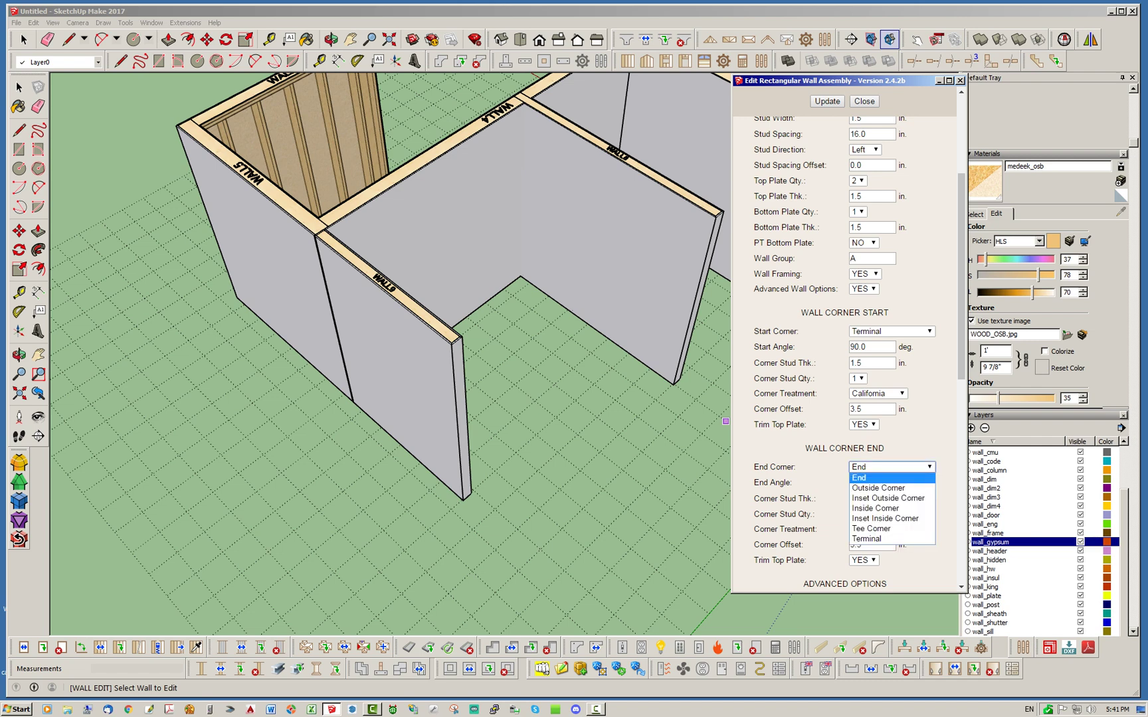
left_click(881, 539)
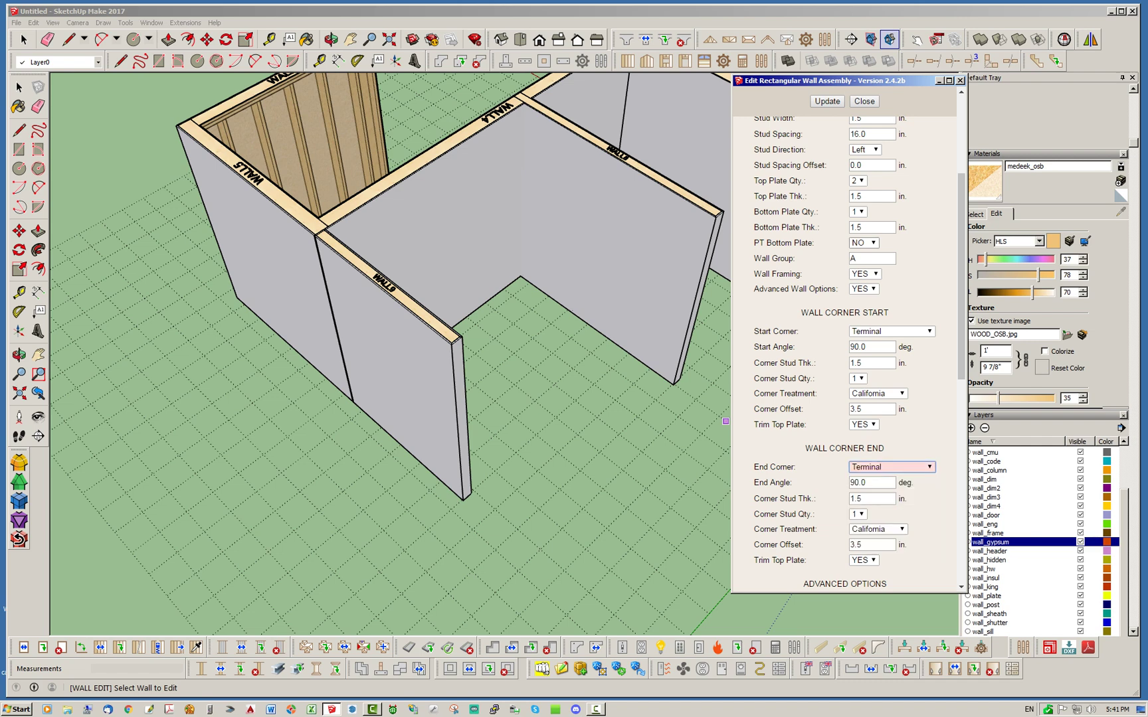
left_click(827, 101)
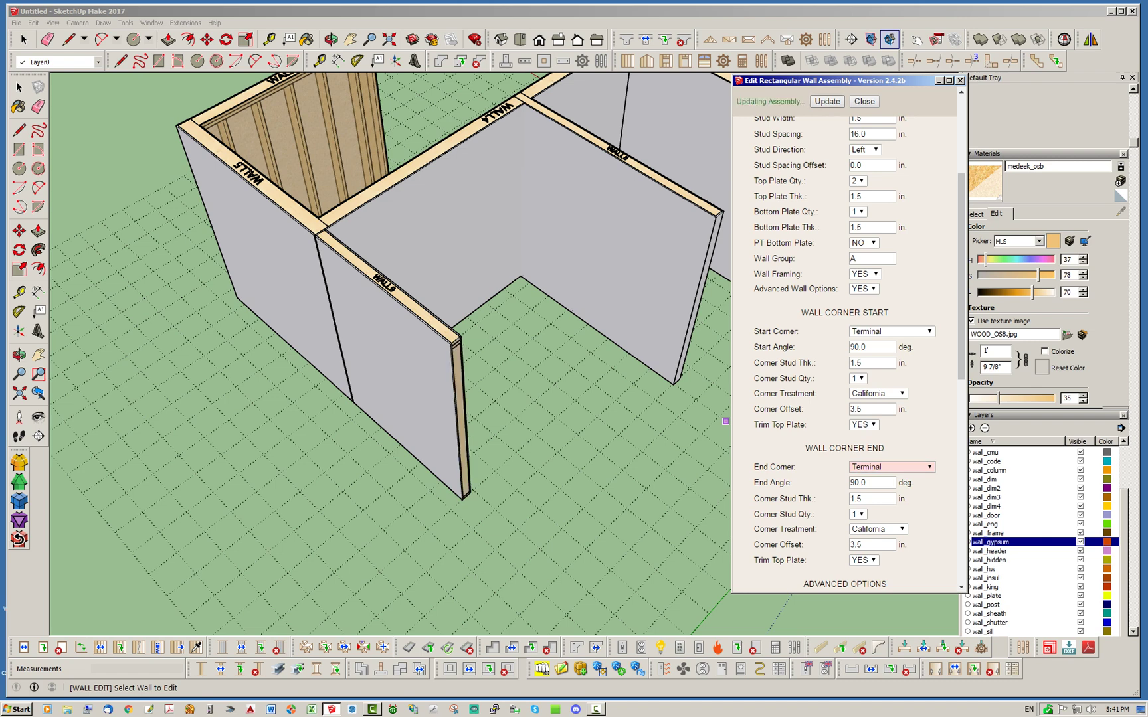
key("space")
Check the gypsum at WALL9's free end and at its joint with WALL5.
scroll(432, 359, "up", 4)
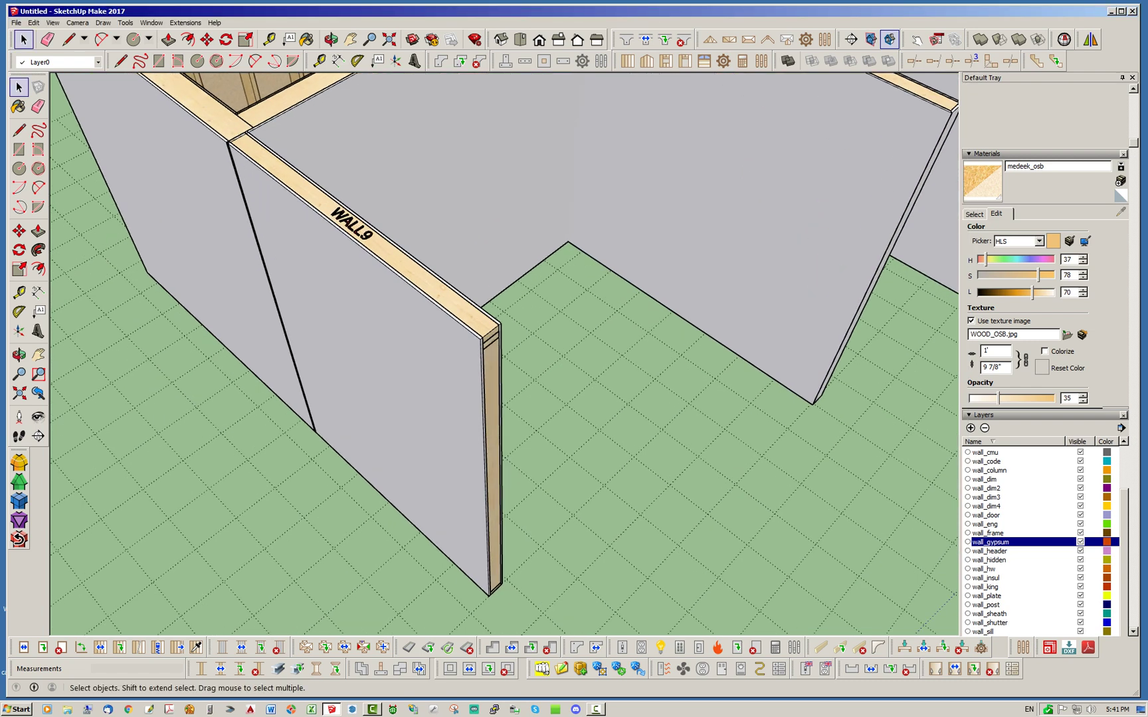
scroll(438, 362, "down", 4)
middle_click_drag(438, 361, 601, 373)
scroll(438, 359, "up", 4)
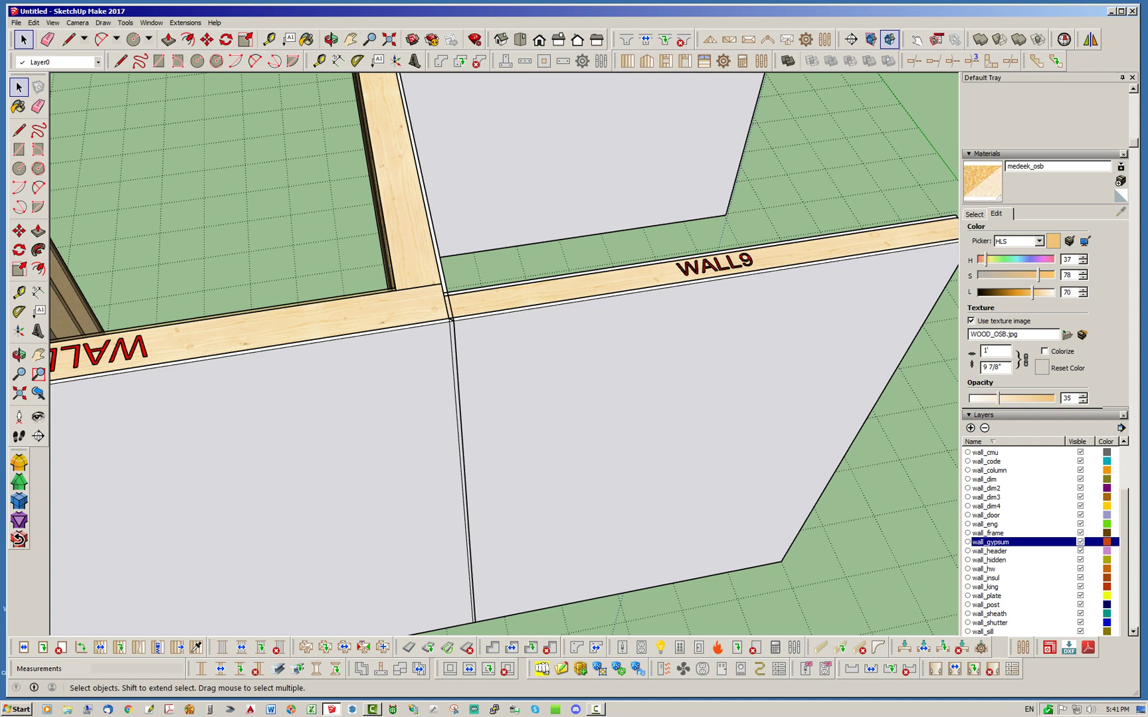
scroll(511, 306, "down", 3)
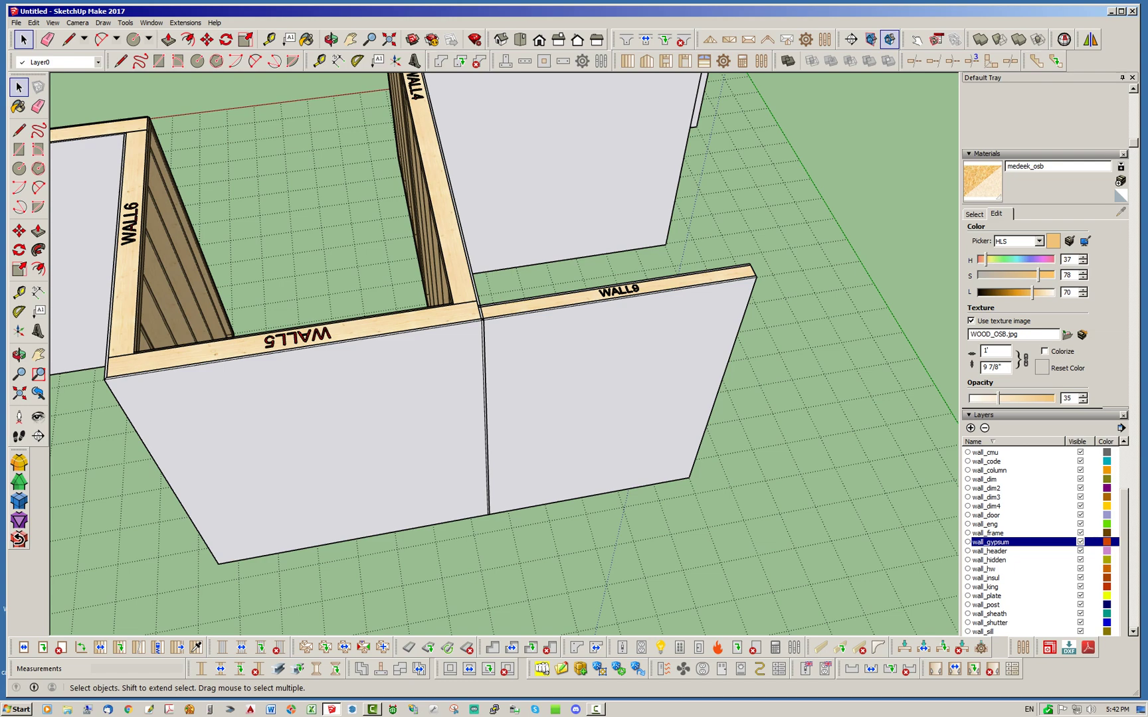
scroll(507, 295, "down", 4)
middle_click_drag(506, 296, 470, 358)
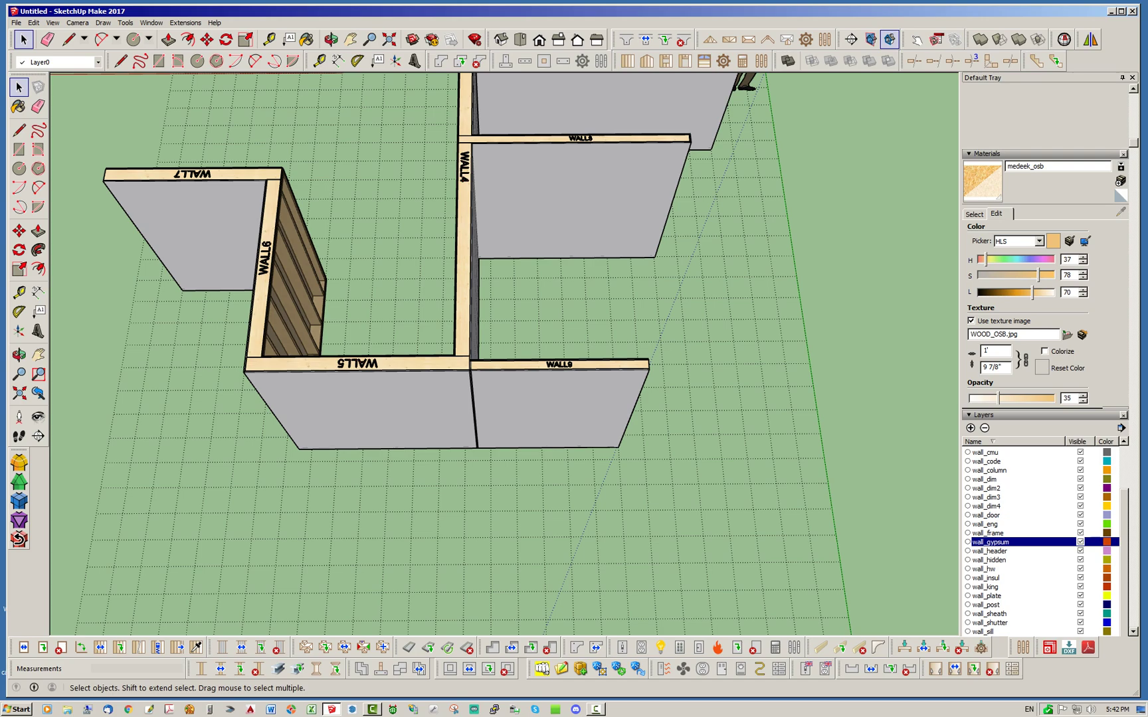
Review the whole wall layout from both sides, checking the corners and tee intersections of WALL3 to WALL9.
scroll(506, 447, "down", 4)
middle_click_drag(506, 447, 362, 355)
mouse_move(597, 372)
middle_mouse_down()
mouse_move(452, 388)
mouse_move(352, 372)
middle_mouse_up()
mouse_move(425, 372)
middle_mouse_down()
mouse_move(478, 365)
mouse_move(332, 392)
middle_mouse_up()
scroll(487, 386, "up", 3)
middle_click_drag(458, 351, 408, 349)
scroll(409, 349, "up", 2)
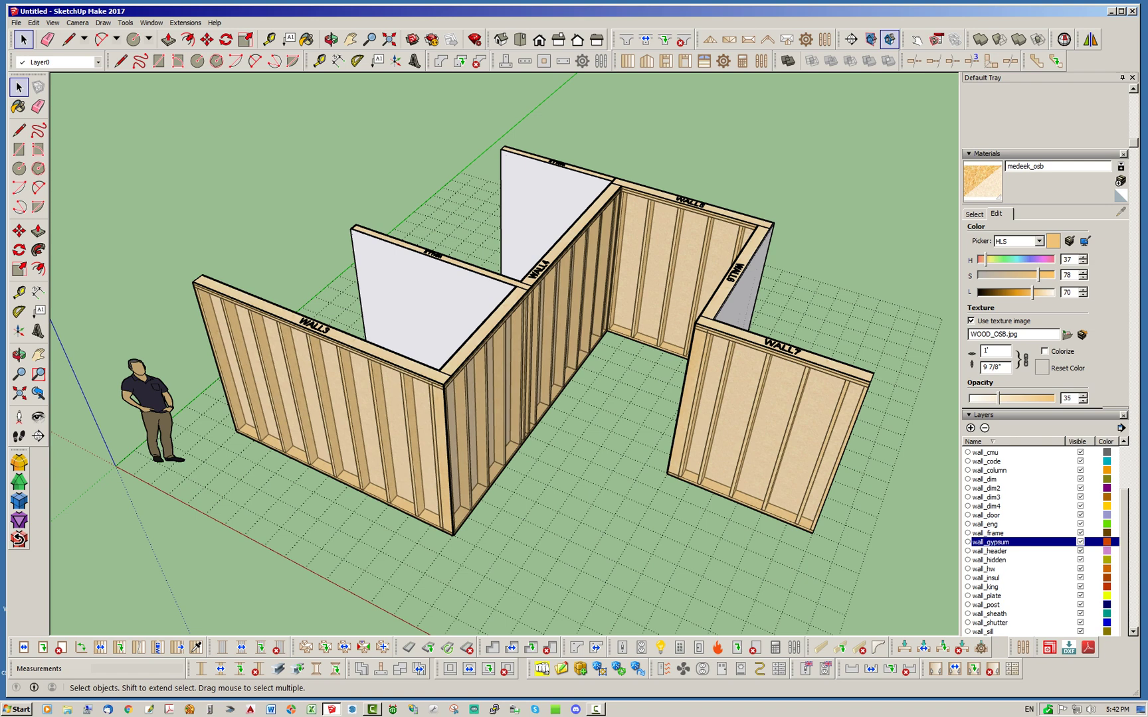
middle_click_drag(425, 372, 624, 365)
middle_click_drag(607, 240, 521, 251)
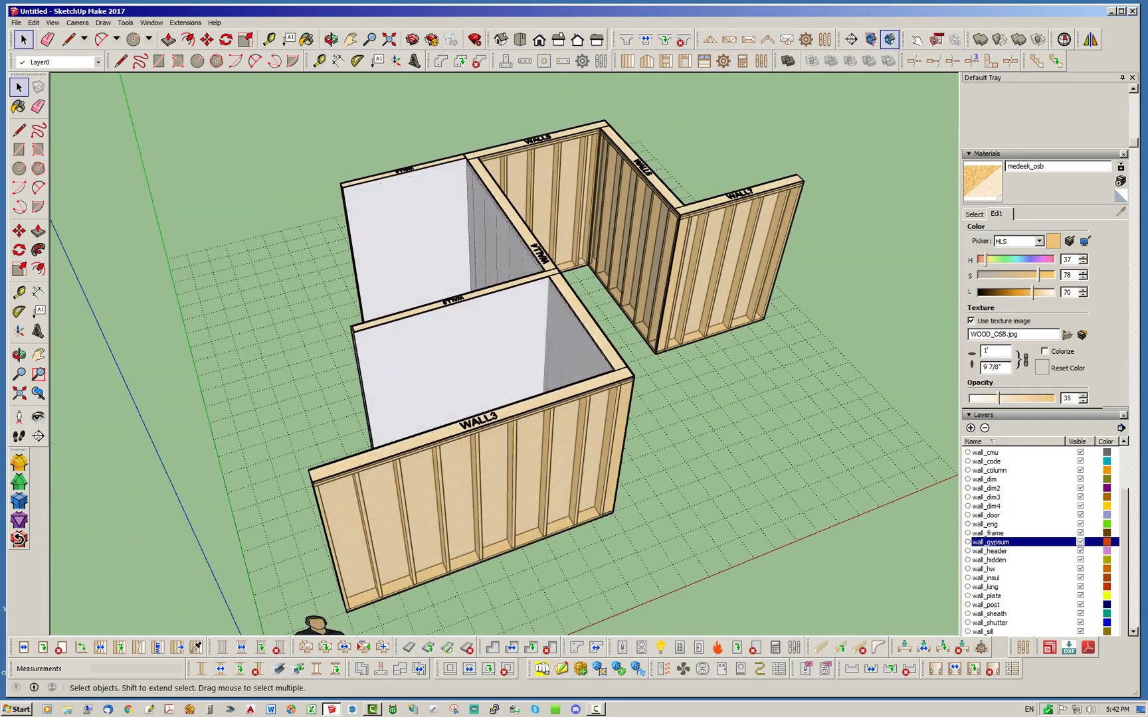
scroll(521, 251, "up", 3)
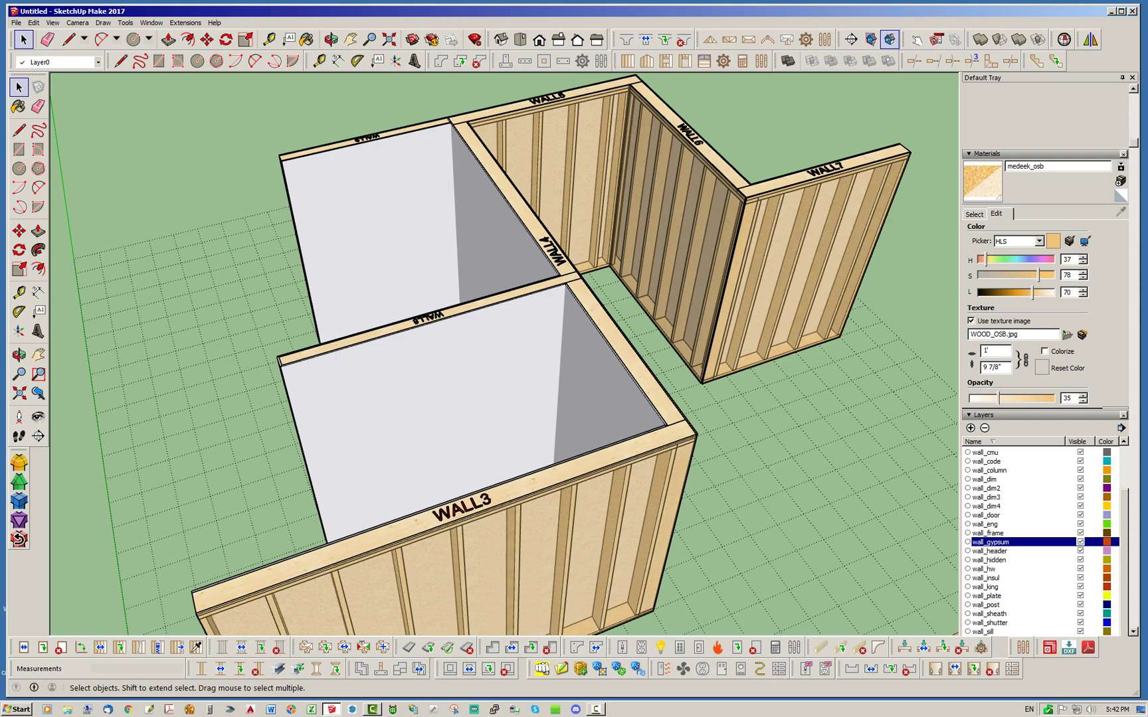
middle_click_drag(465, 352, 707, 352)
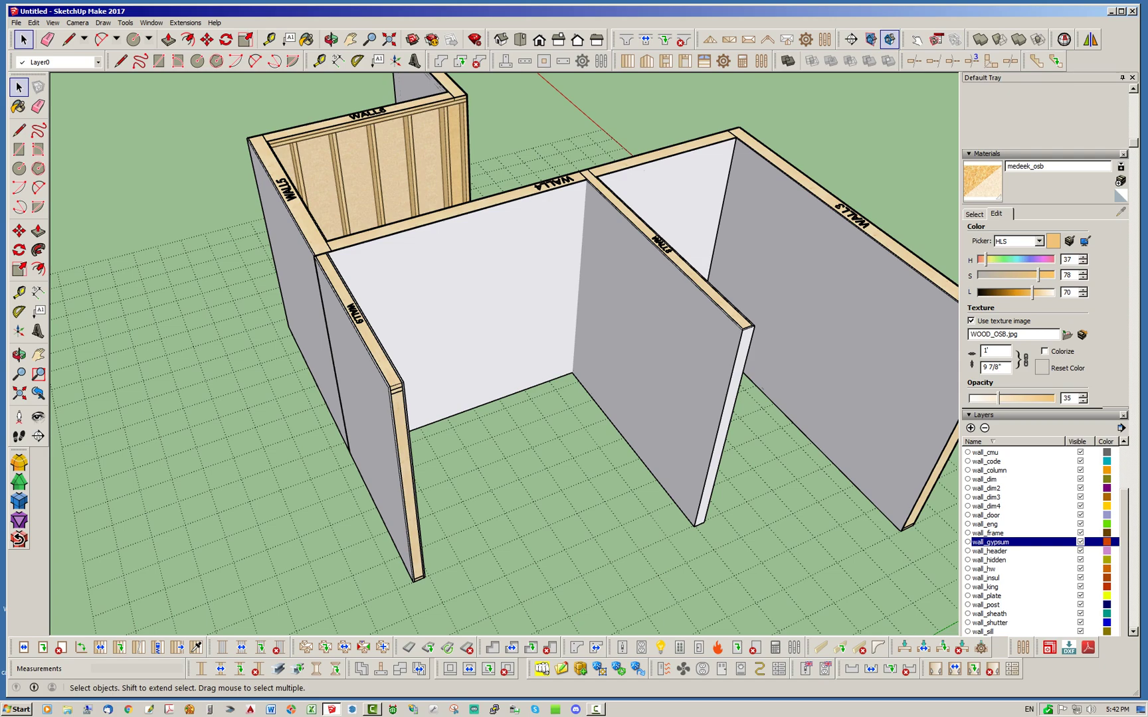
Examine the framed and gypsum sides of the wall layout, including the free ends of WALL8 and WALL9 and their joints with WALL4.
middle_click_drag(464, 352, 365, 377)
scroll(365, 377, "down", 3)
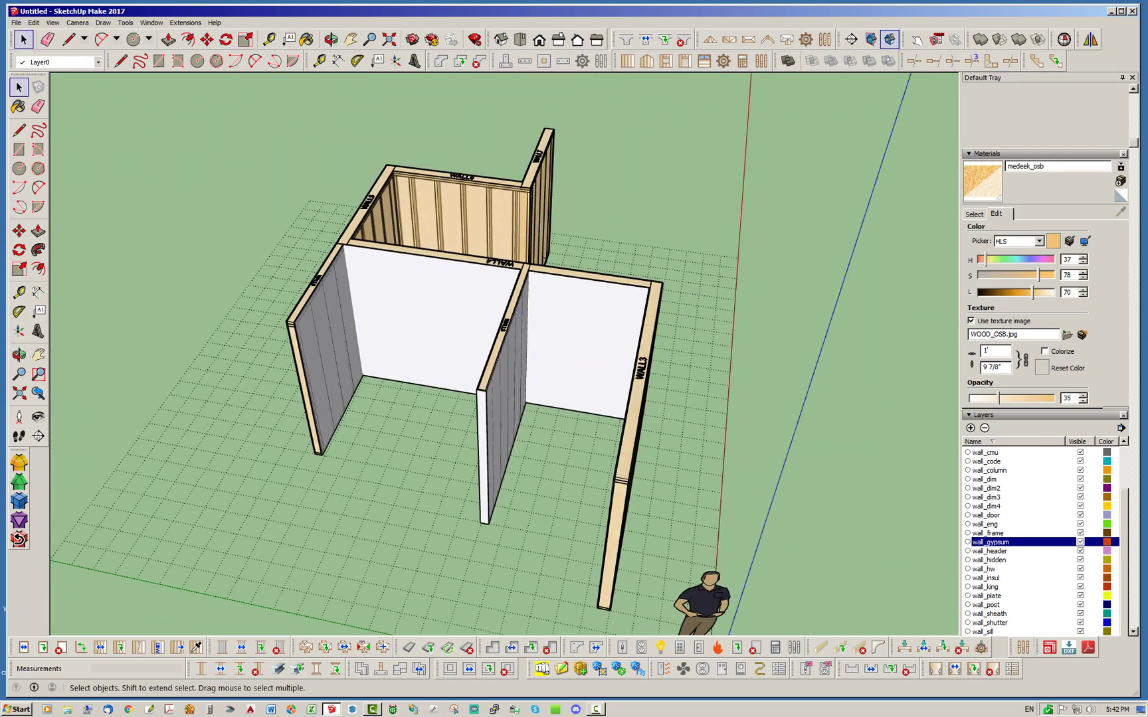
middle_click_drag(478, 345, 611, 338)
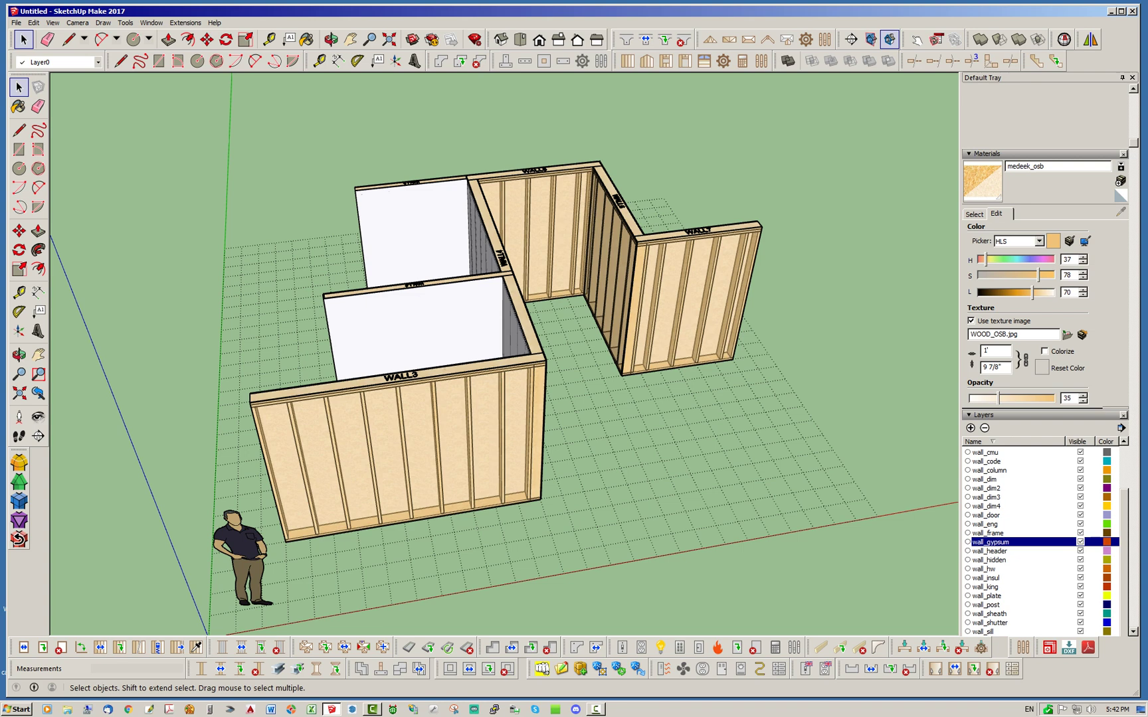
middle_click_drag(518, 352, 419, 347)
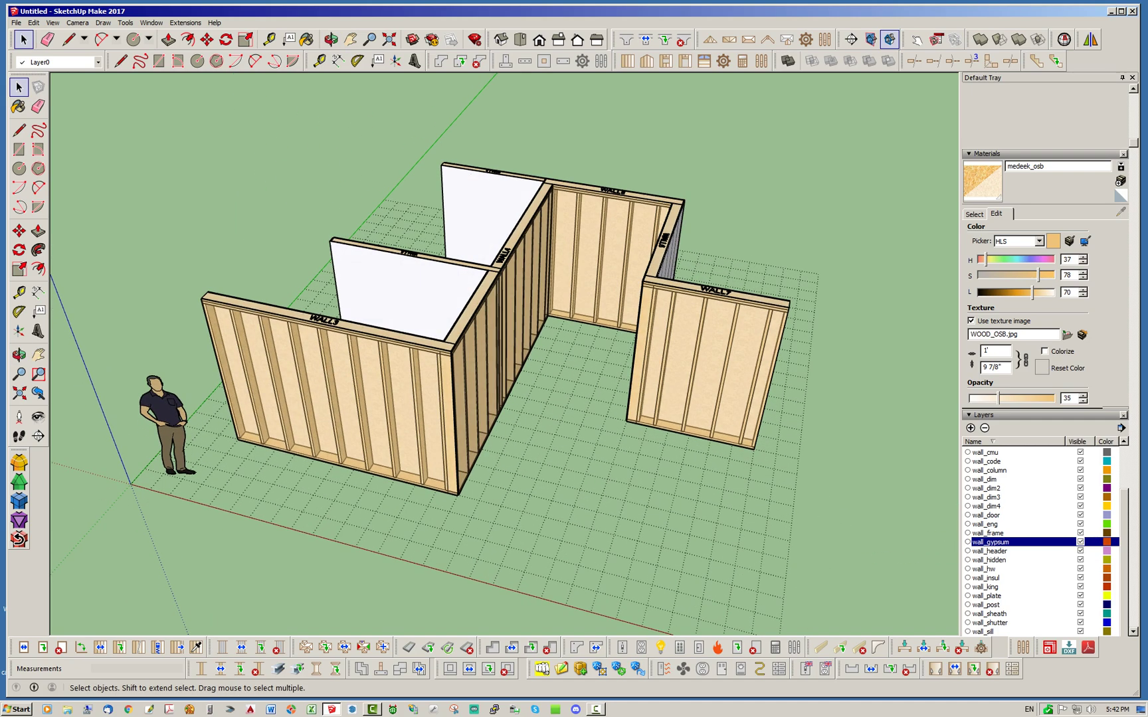
middle_click_drag(299, 338, 472, 326)
scroll(465, 319, "up", 5)
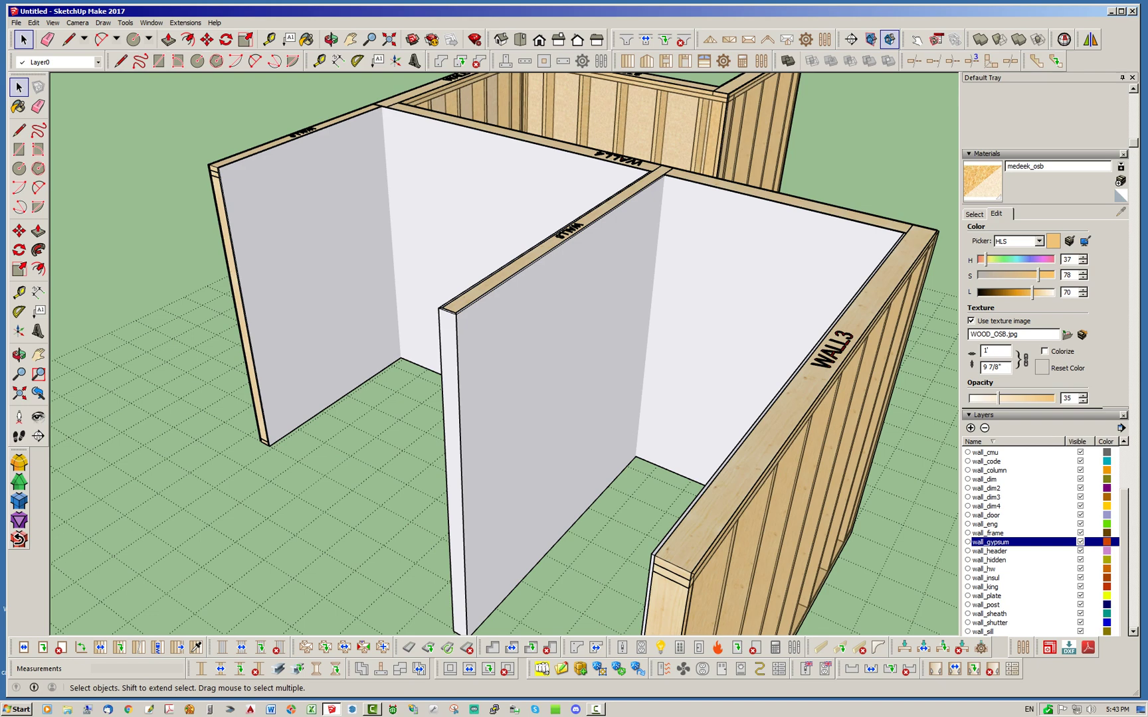
middle_click_drag(465, 332, 591, 365)
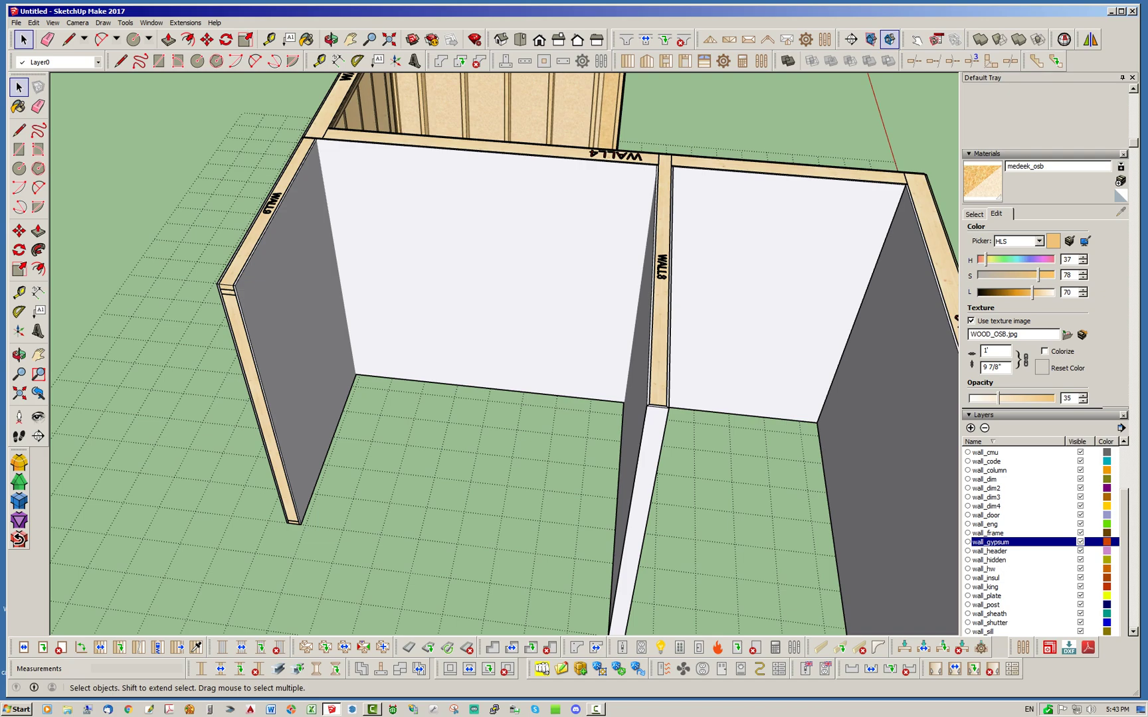
scroll(452, 286, "down", 3)
middle_click_drag(637, 345, 405, 300)
middle_click_drag(531, 372, 485, 325)
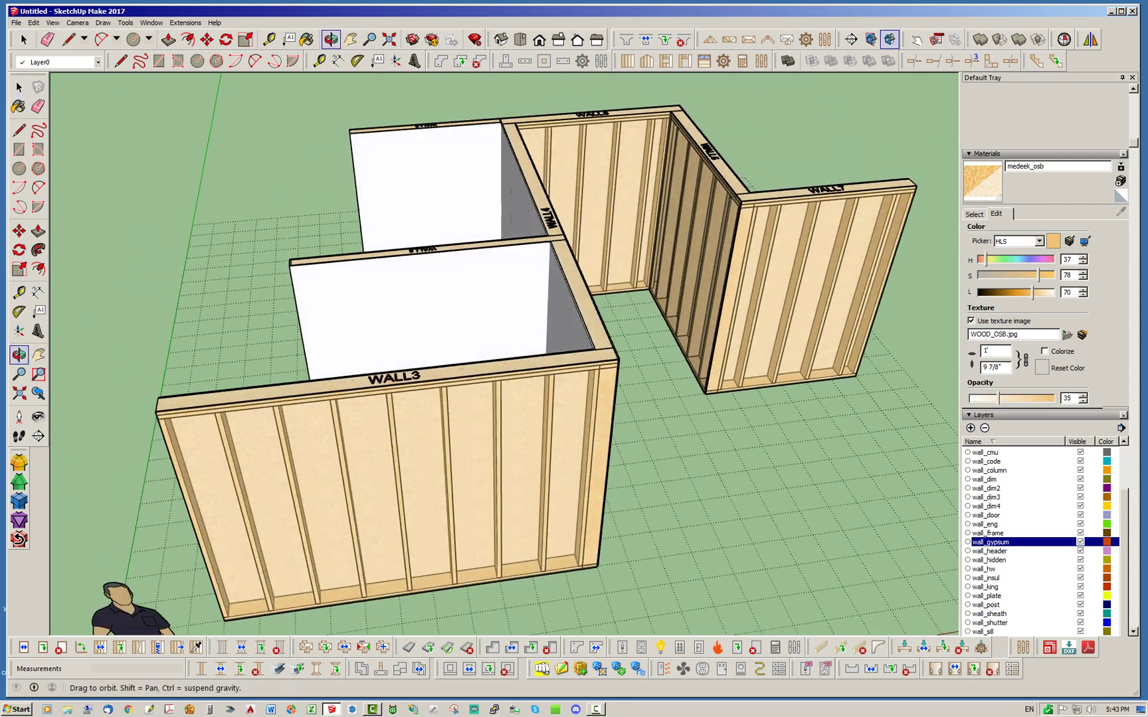
middle_click_drag(512, 216, 432, 223)
scroll(432, 222, "down", 2)
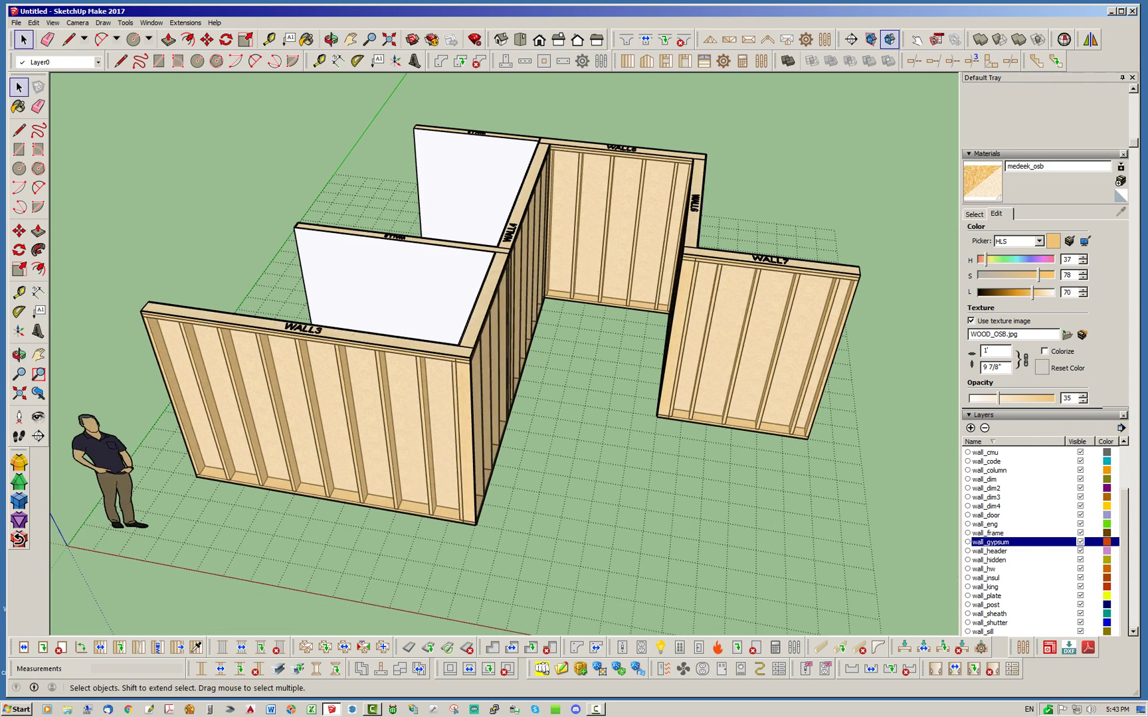
middle_click_drag(491, 319, 448, 312)
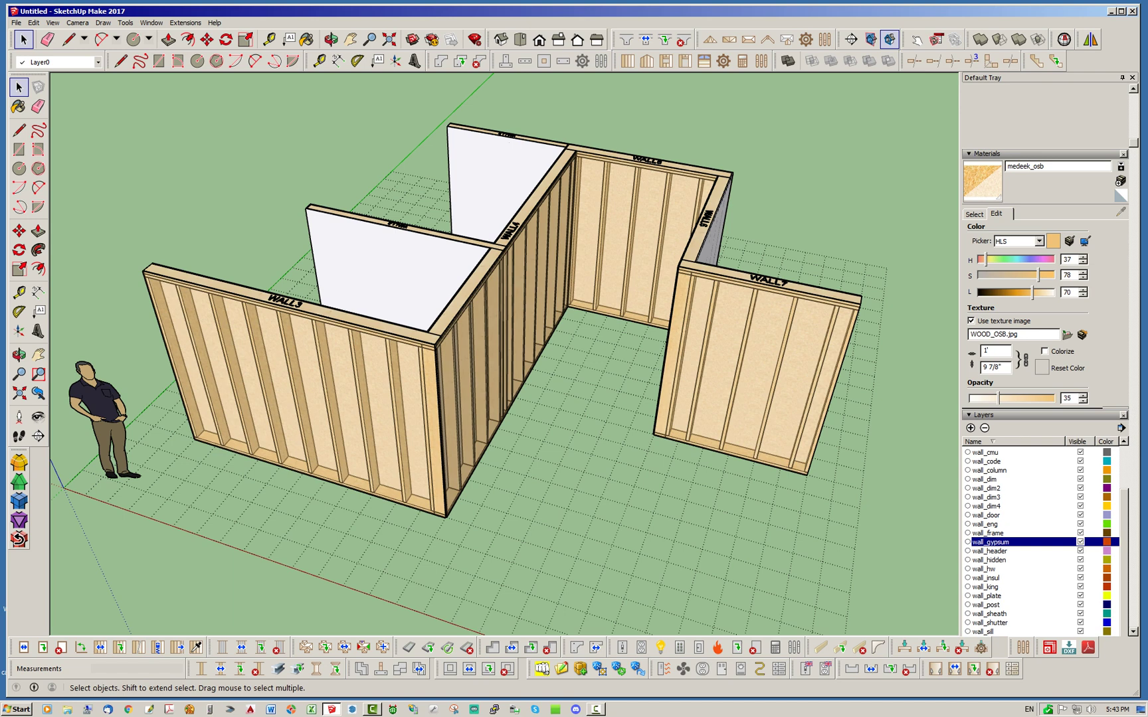
Set Start / End Markers to YES in the Medeek Wall global settings and save them.
left_click(761, 61)
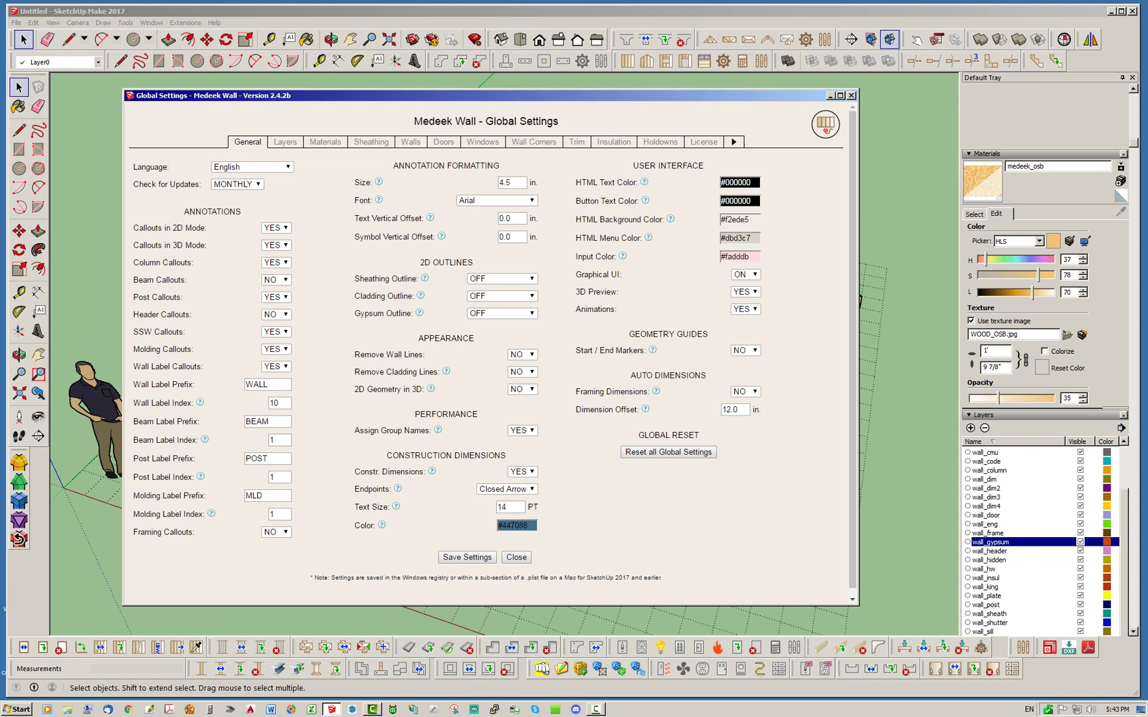
left_click(745, 350)
left_click(742, 360)
left_click(467, 557)
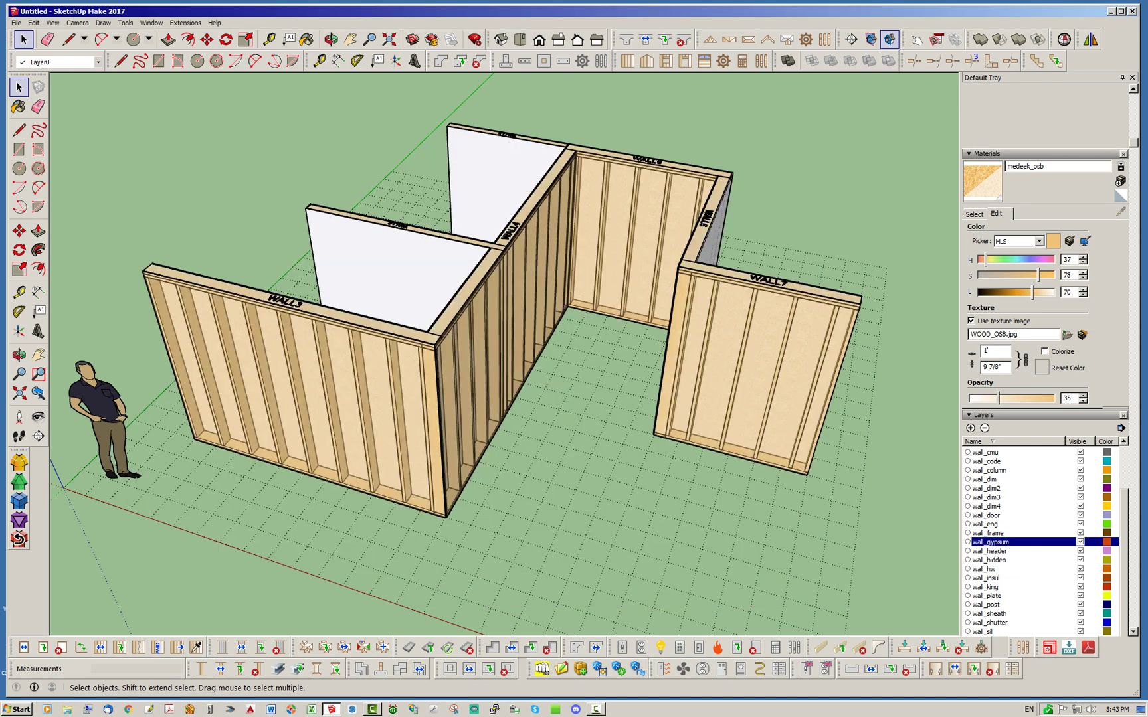
Regenerate the WALL3 and WALL4 assemblies so they show start and end markers.
right_click(417, 332)
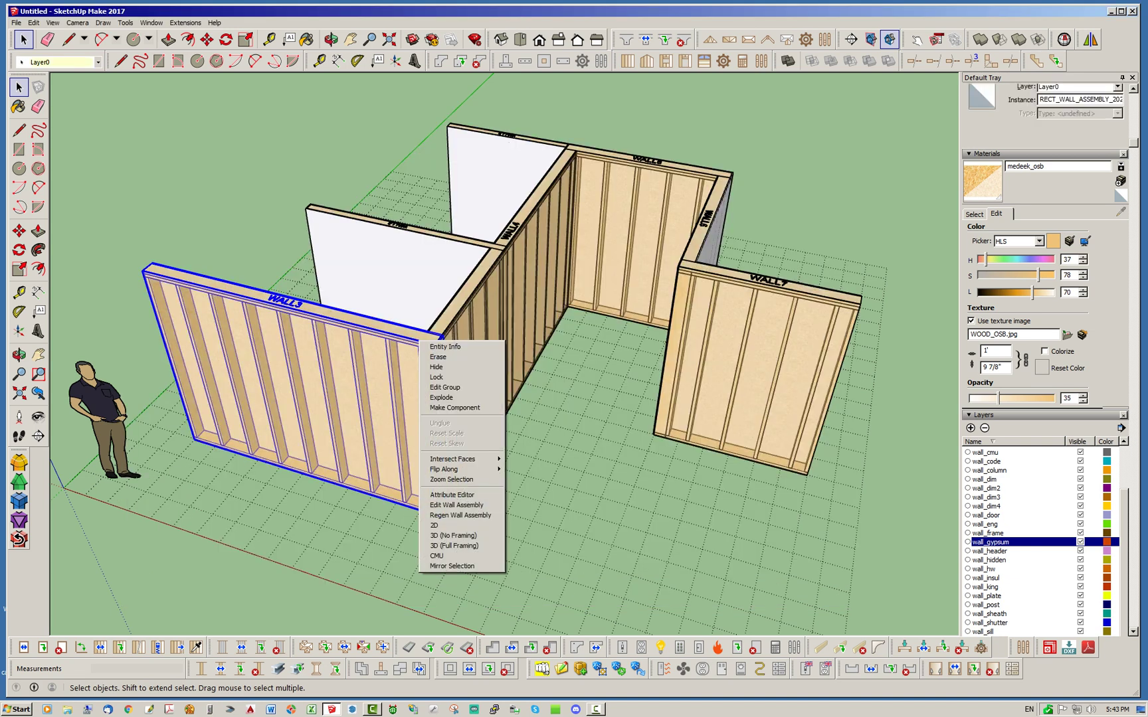
left_click(451, 515)
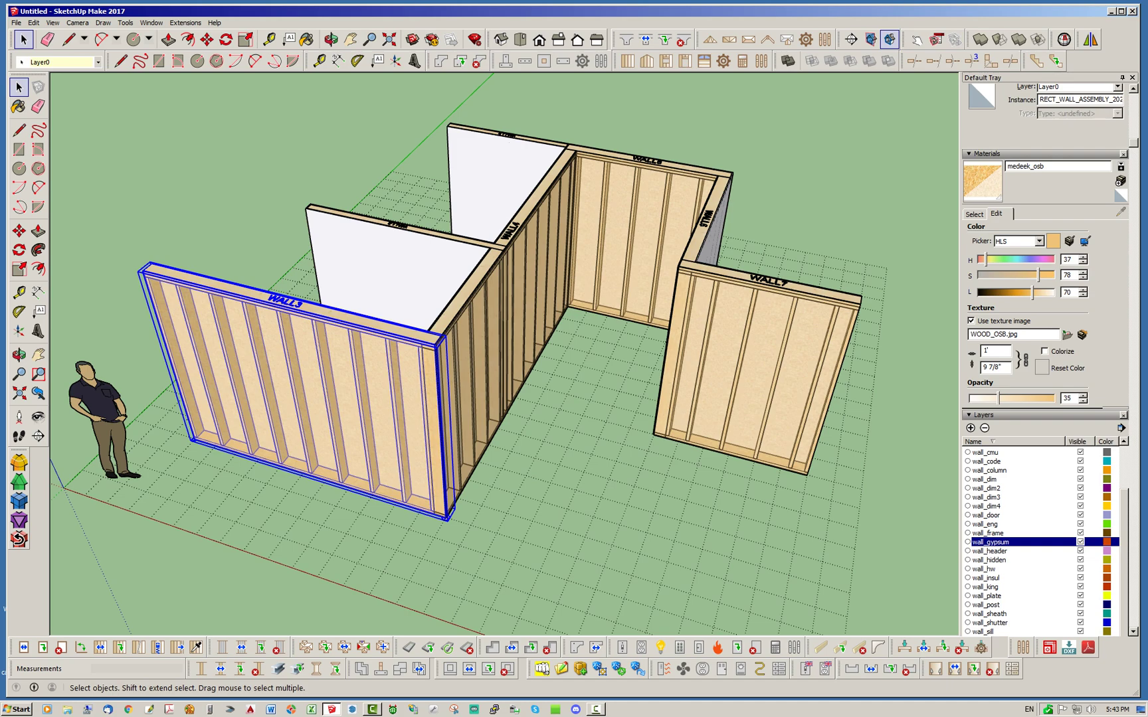
scroll(432, 525, "up", 10)
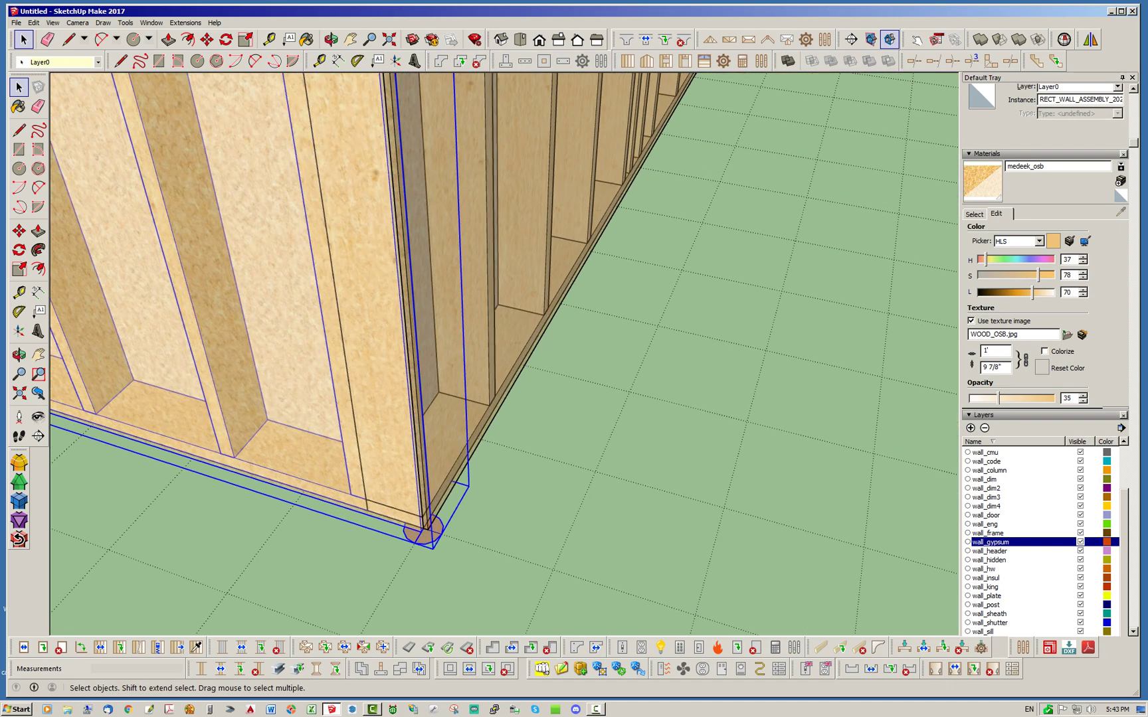
right_click(423, 529)
left_click(528, 555)
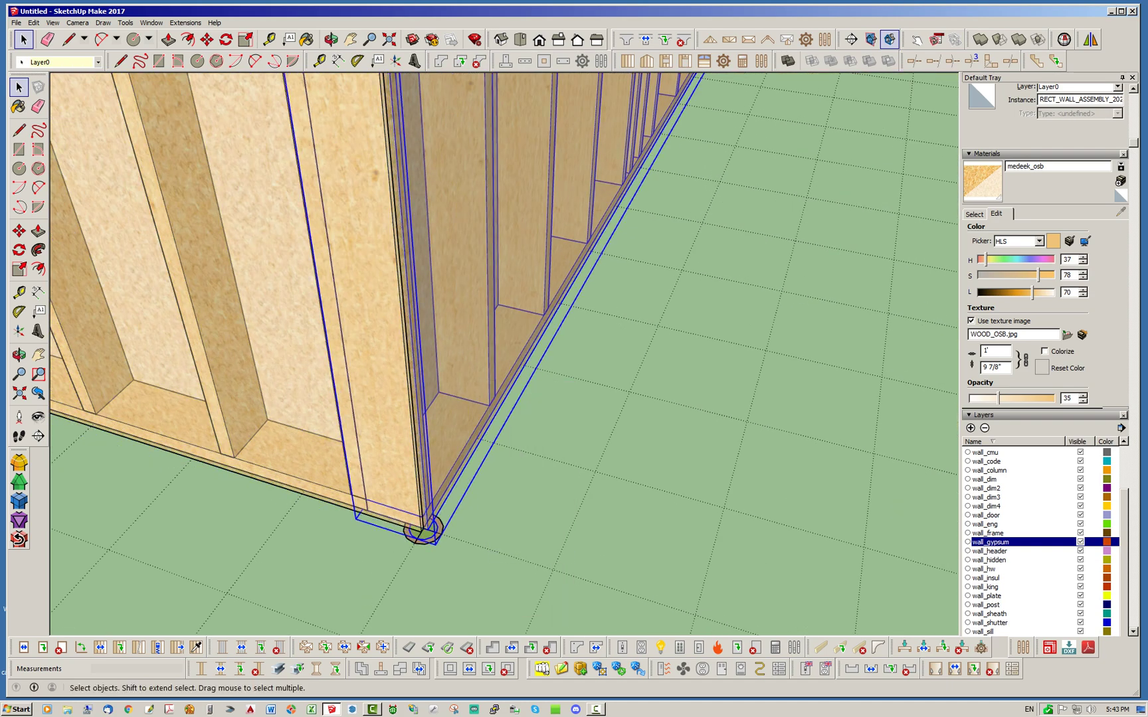
scroll(424, 529, "down", 10)
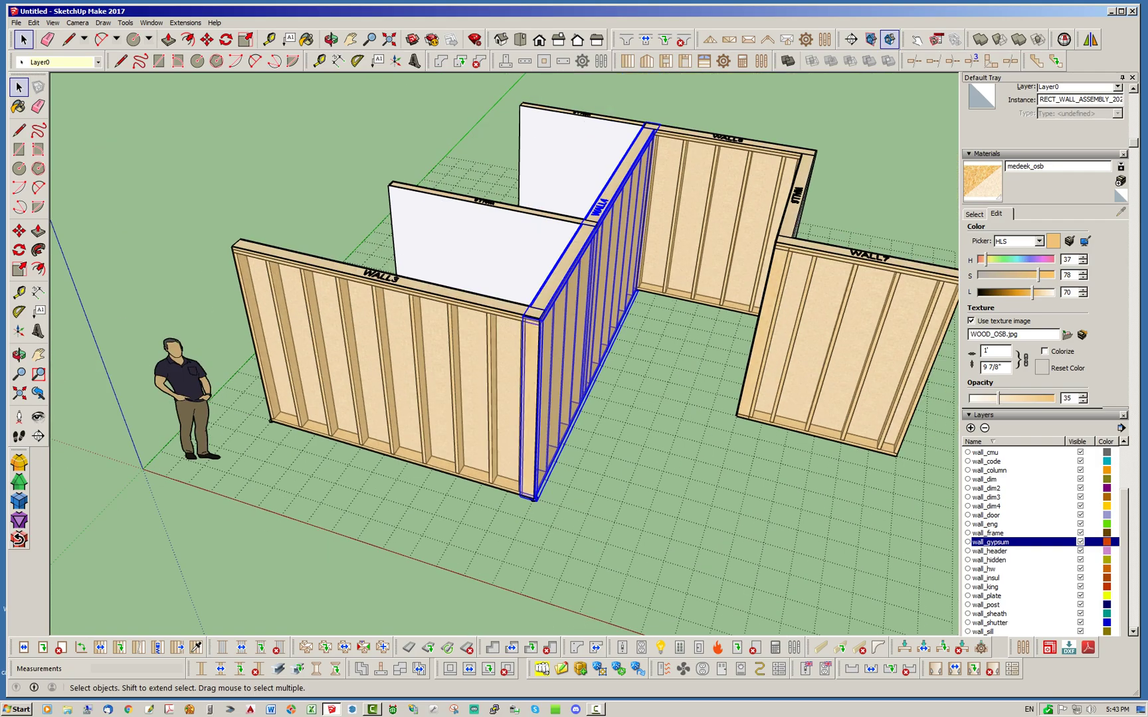
Inspect the start marker at the base of WALL3's free end from below.
left_click(246, 551)
mouse_move(246, 551)
middle_mouse_down()
mouse_move(356, 481)
mouse_move(419, 133)
middle_mouse_up()
scroll(356, 481, "up", 4)
scroll(419, 133, "up", 7)
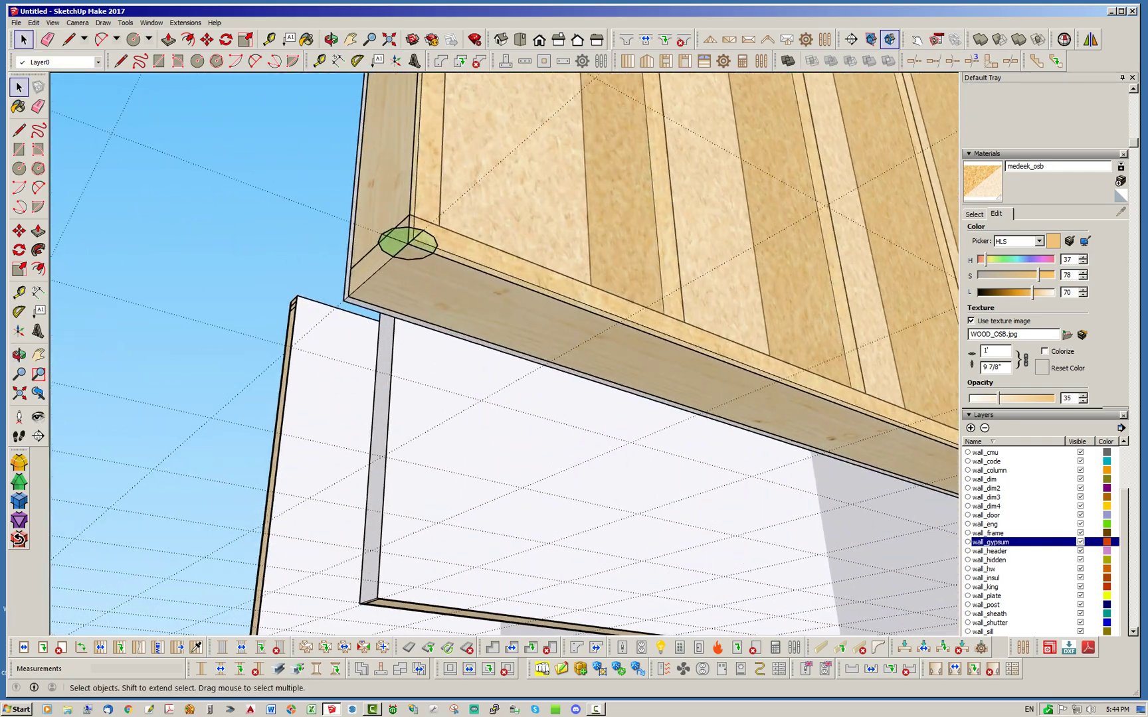
scroll(407, 244, "up", 3)
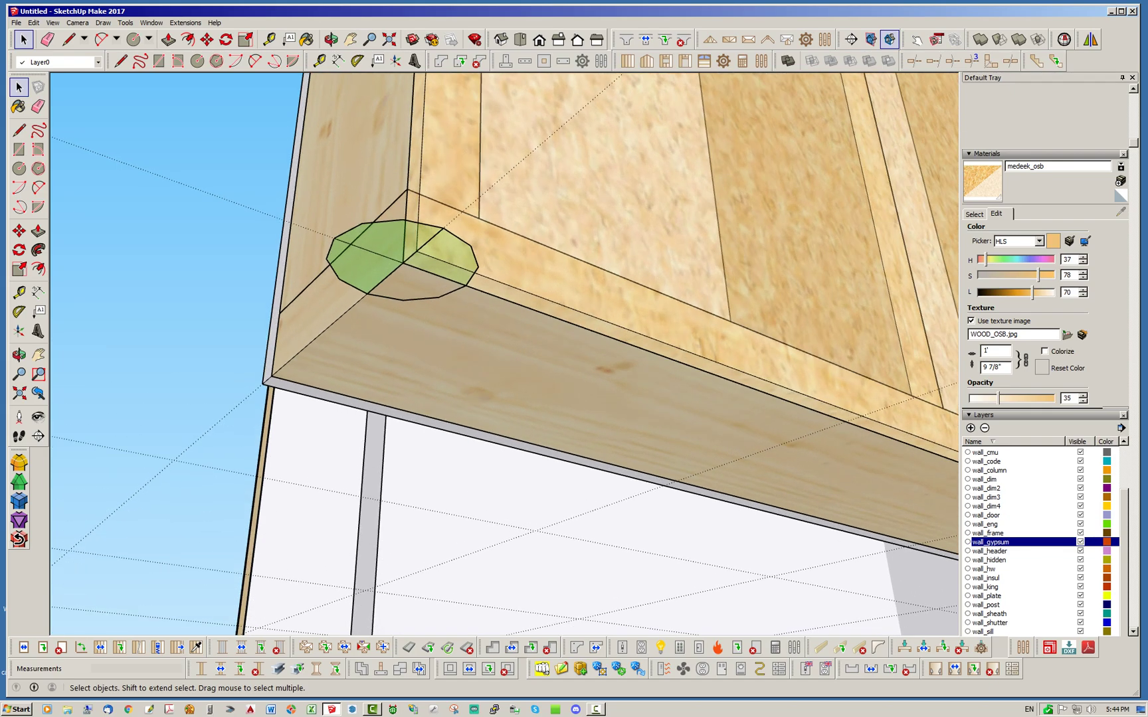
scroll(401, 260, "down", 10)
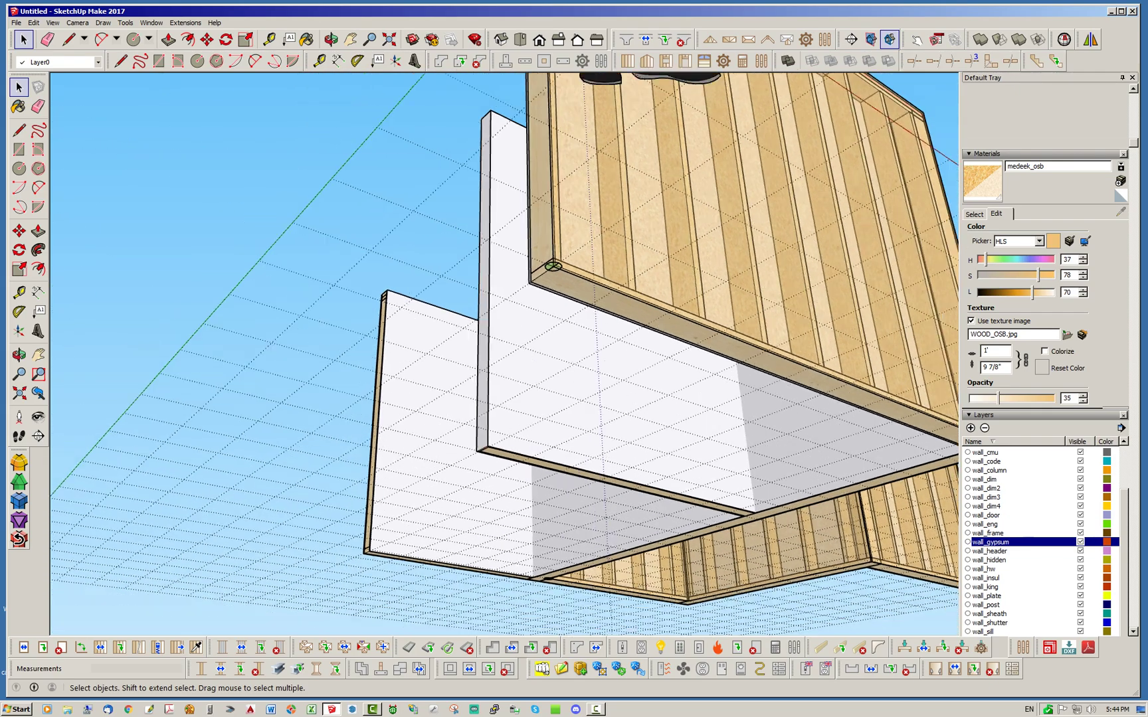
Regenerate the WALL8 assembly so it shows its start and end markers.
scroll(670, 219, "down", 1)
middle_click_drag(718, 399, 578, 326)
scroll(578, 329, "up", 5)
left_click(551, 335)
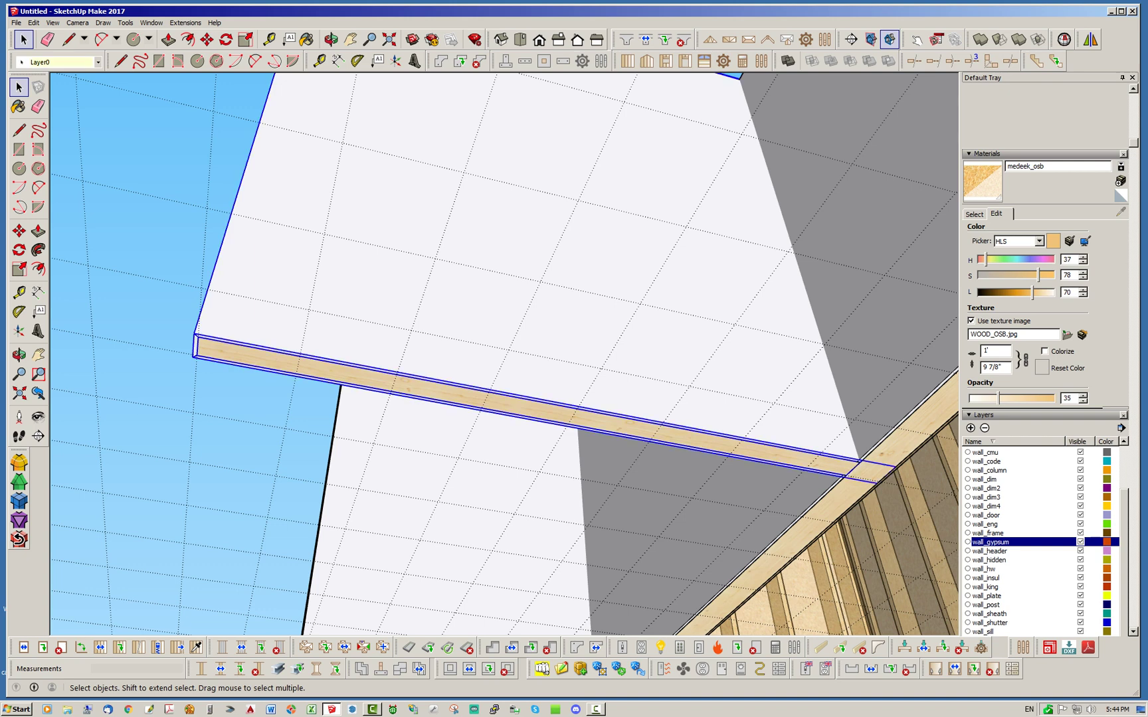
right_click(550, 380)
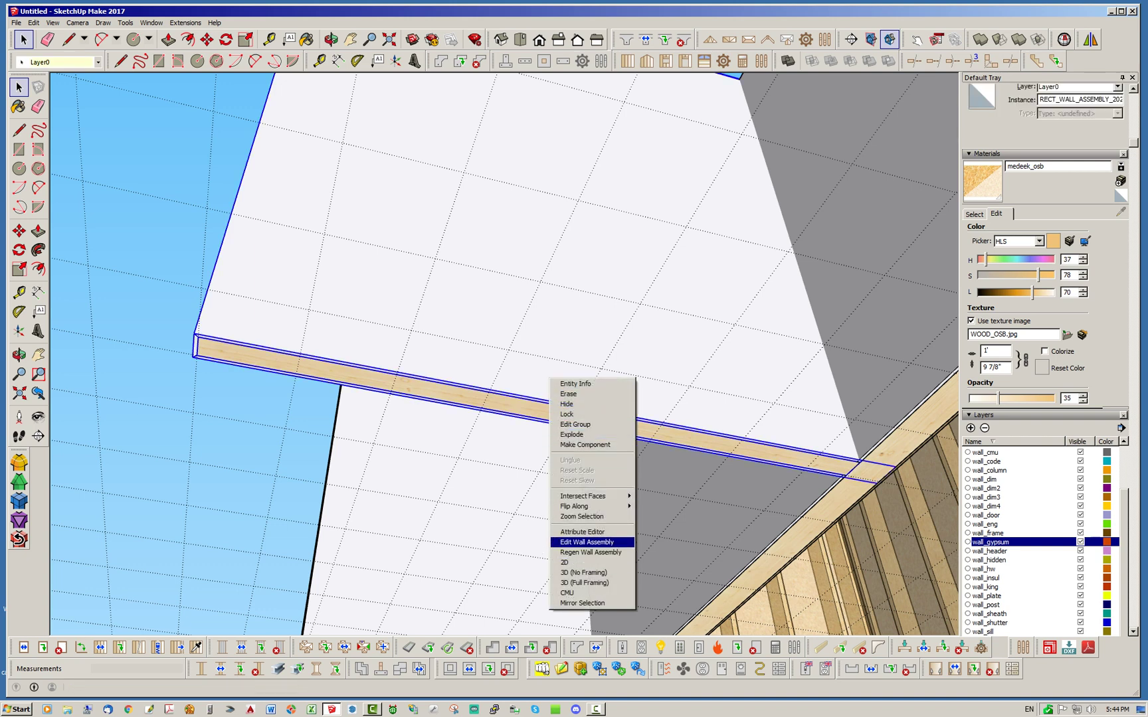
left_click(586, 542)
key("Escape")
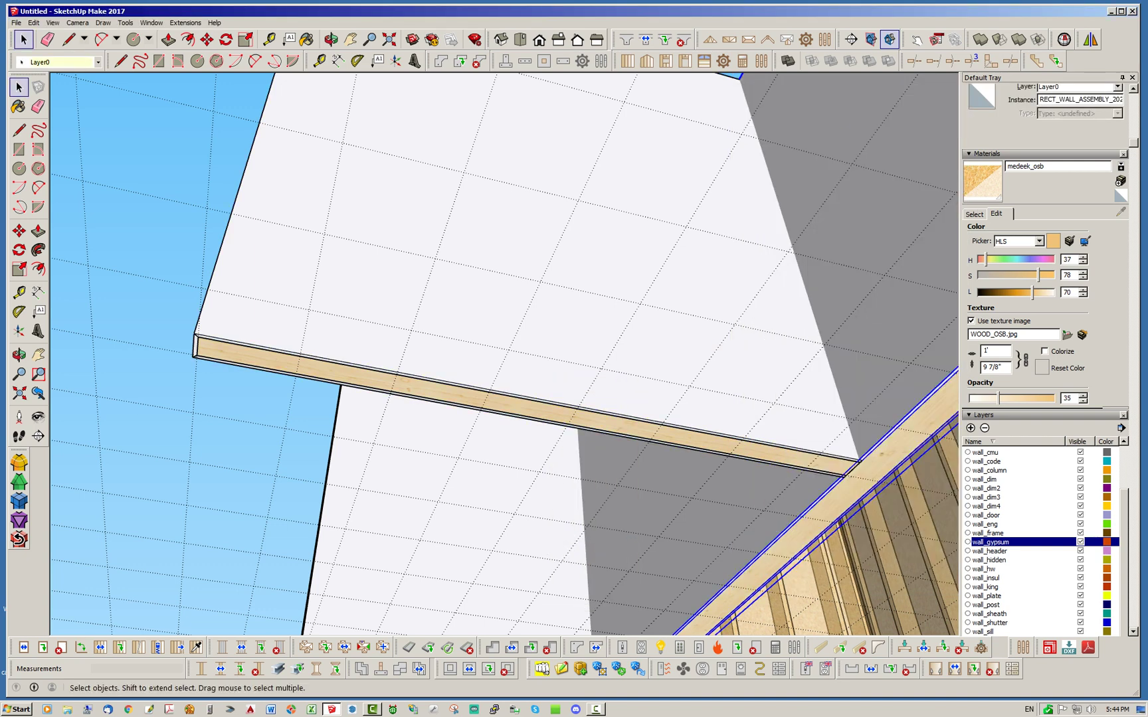
right_click(622, 255)
left_click(662, 429)
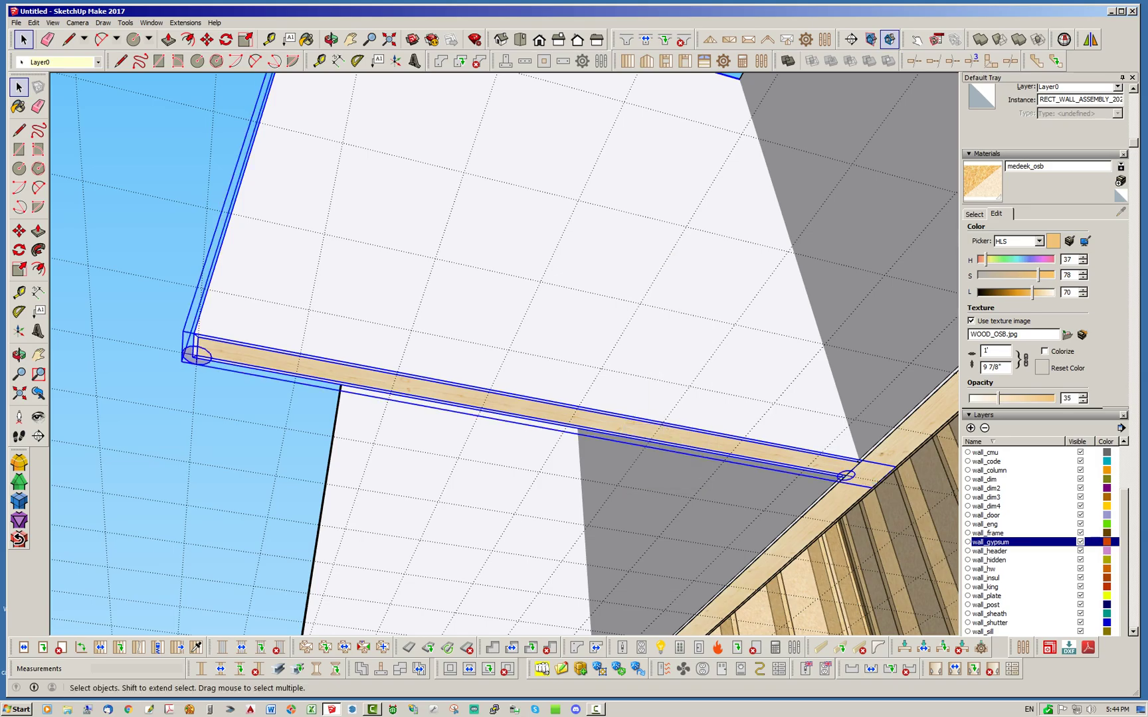
Inspect WALL8's markers at its tee with WALL4 and at its free end, and compare the wall's direction from above.
middle_click_drag(372, 266, 591, 405)
middle_click_drag(591, 292, 611, 399)
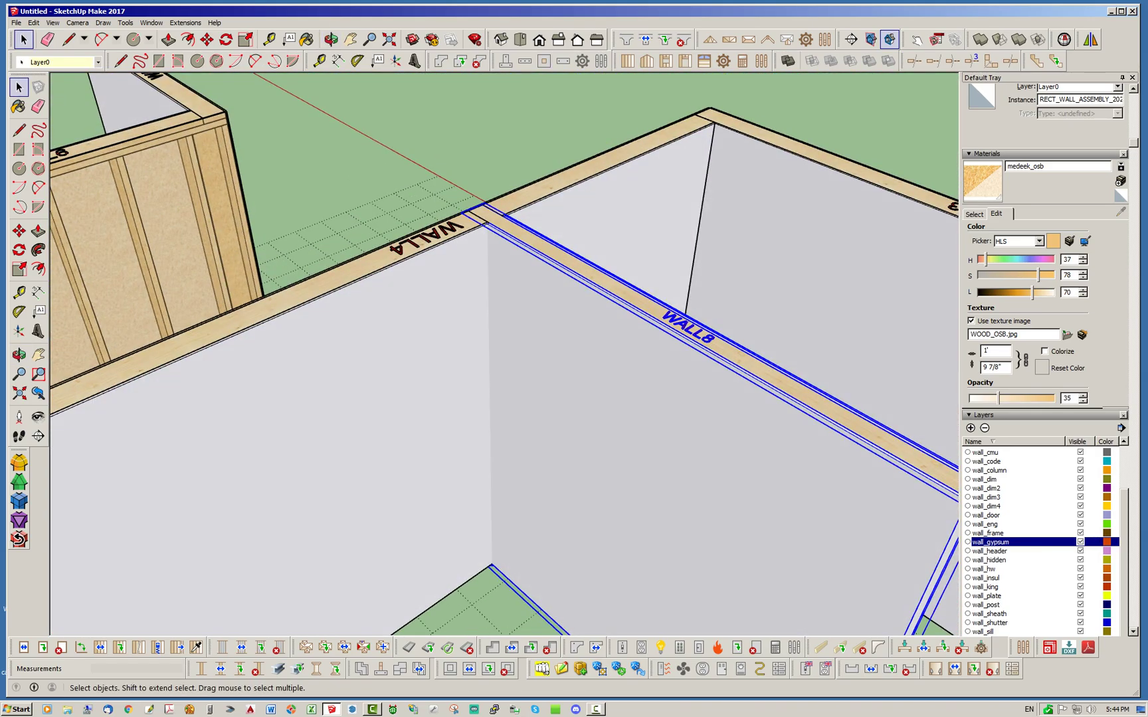
scroll(611, 399, "down", 2)
middle_click_drag(558, 465, 531, 199)
scroll(475, 457, "up", 6)
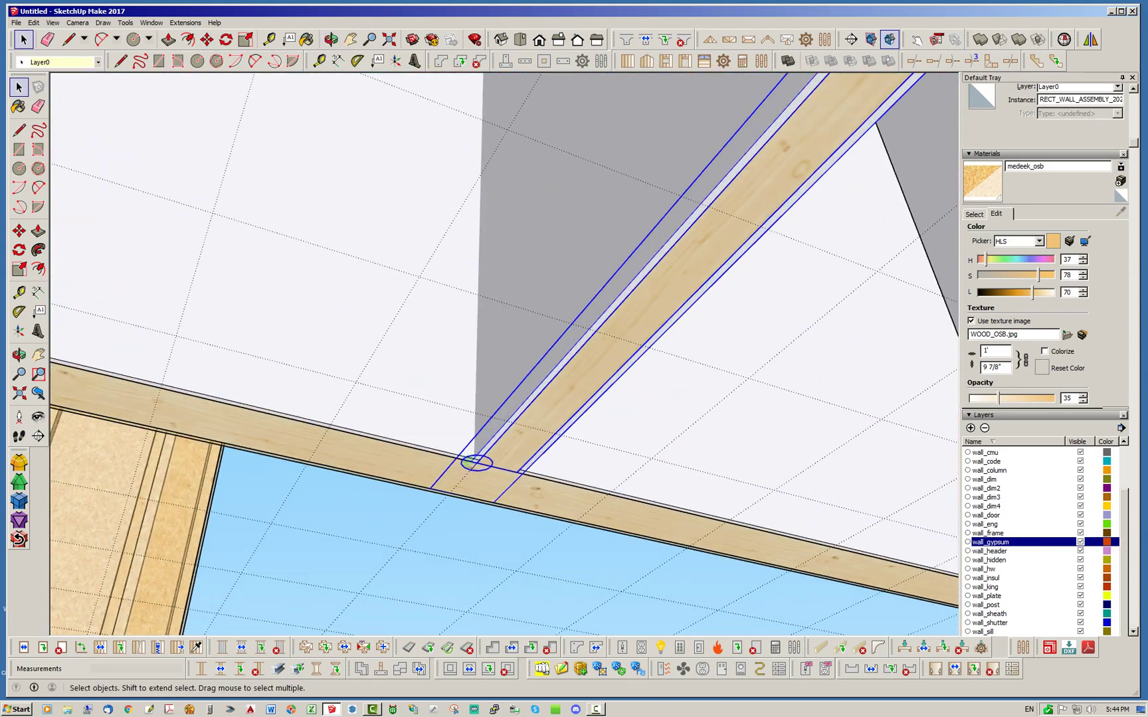
scroll(467, 468, "down", 6)
scroll(596, 197, "up", 5)
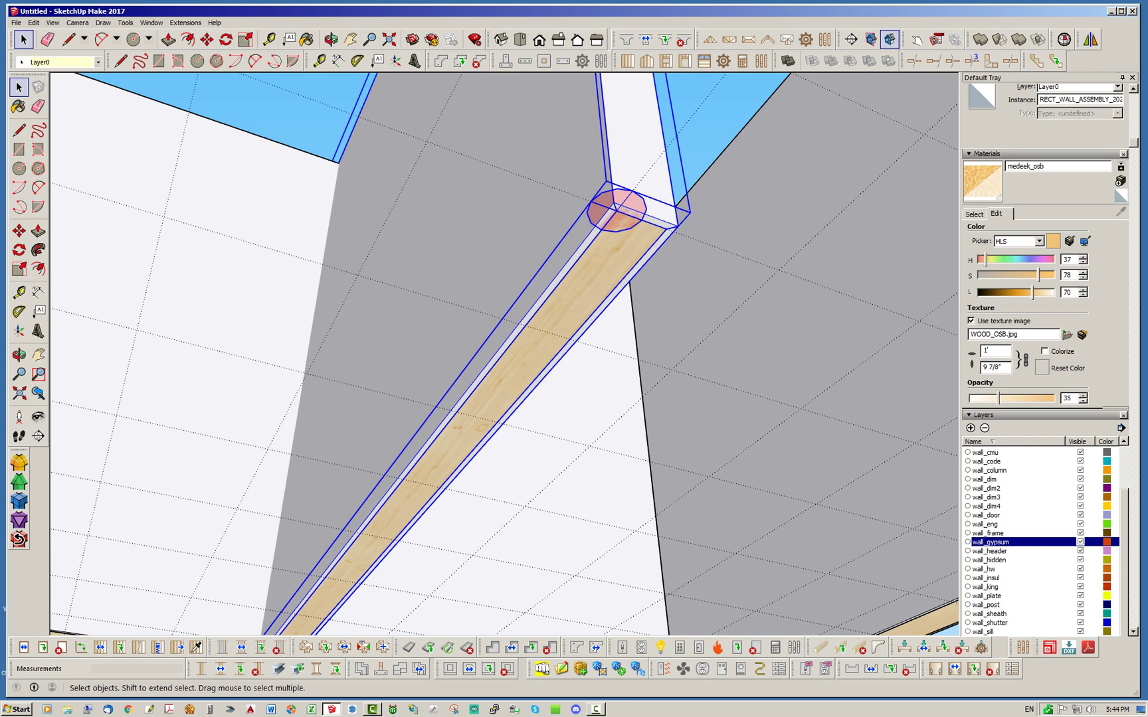
middle_click_drag(595, 199, 518, 475)
scroll(518, 488, "down", 8)
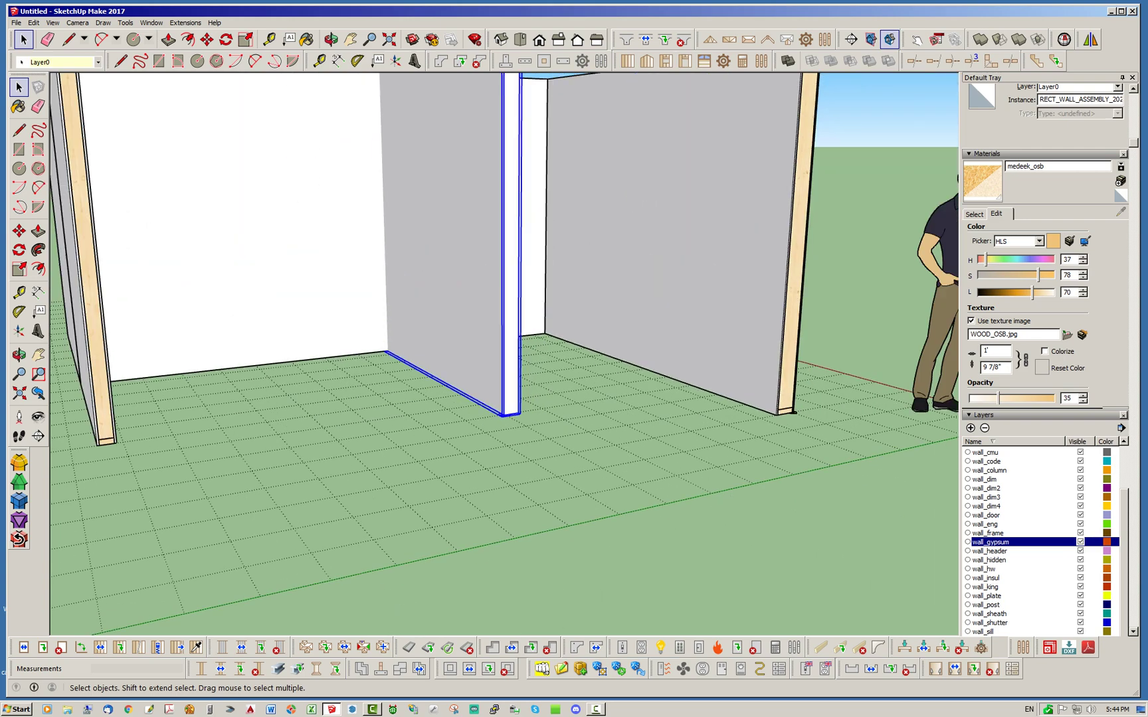
middle_click_drag(452, 299, 591, 428)
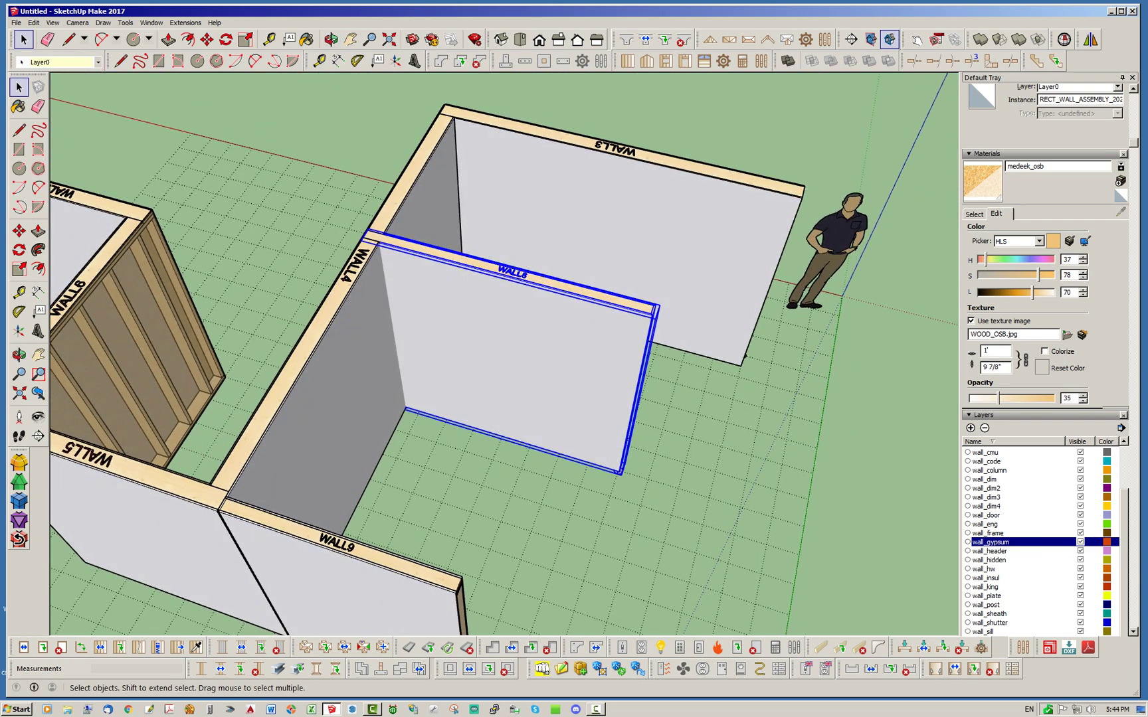
middle_click_drag(508, 269, 485, 213)
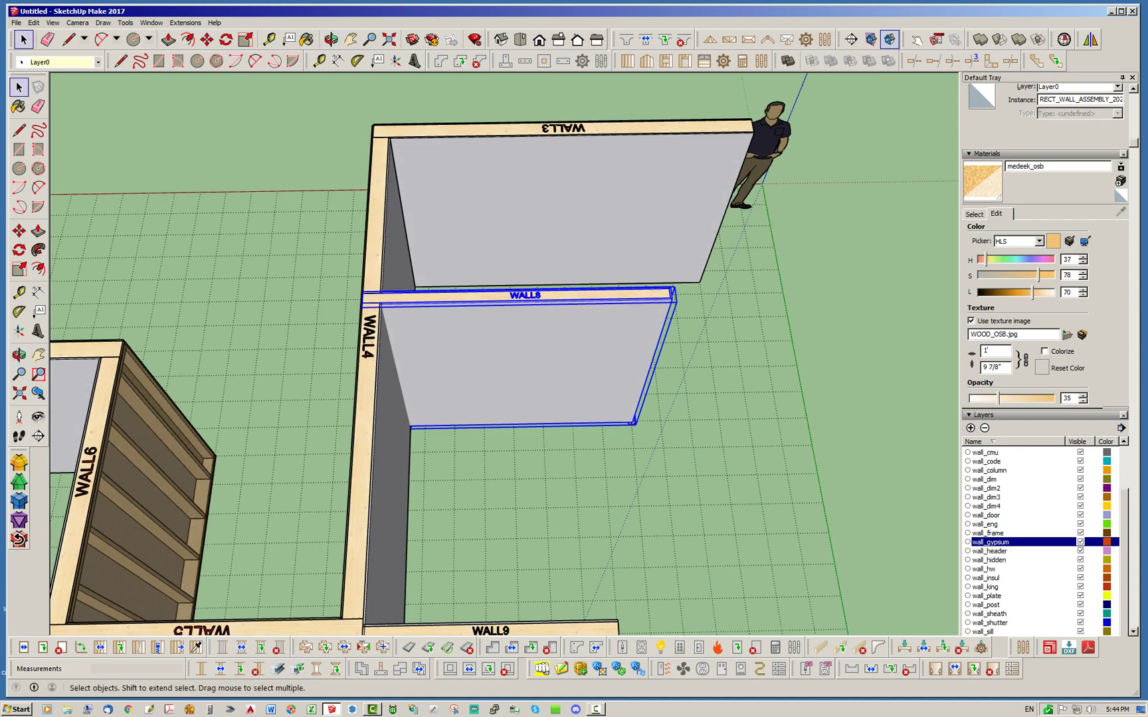
Regenerate the WALL5, WALL6 and WALL7 assemblies to add their start and end markers.
middle_click_drag(704, 392, 279, 359)
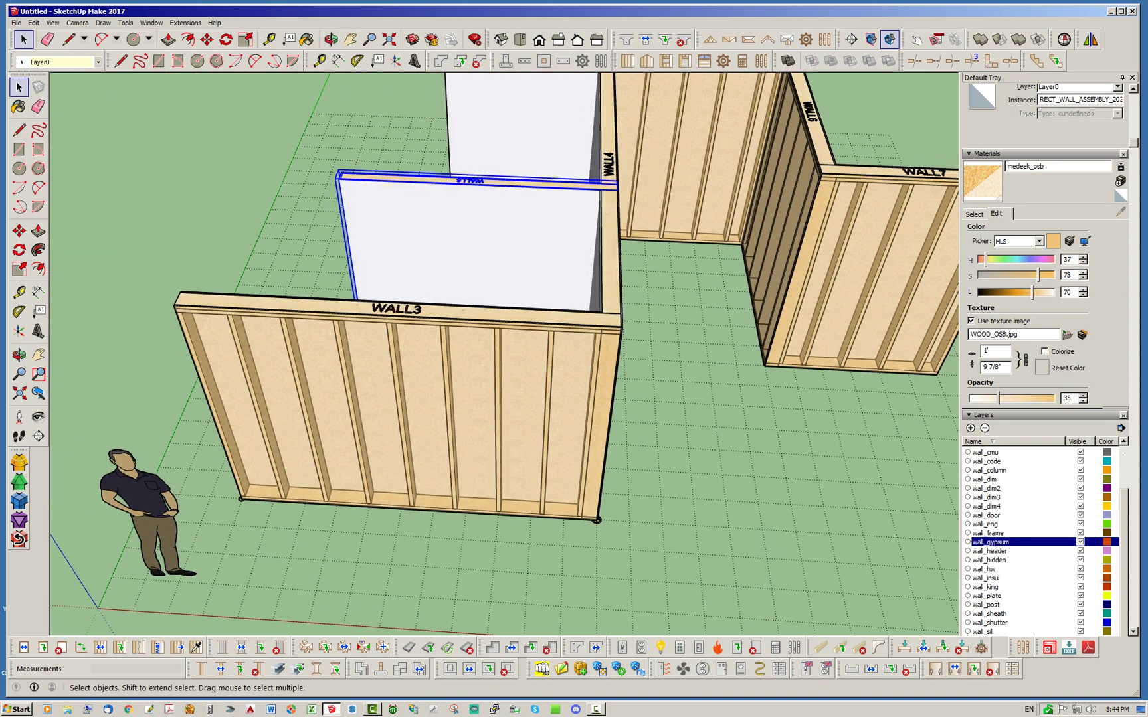
middle_click_drag(531, 372, 493, 317)
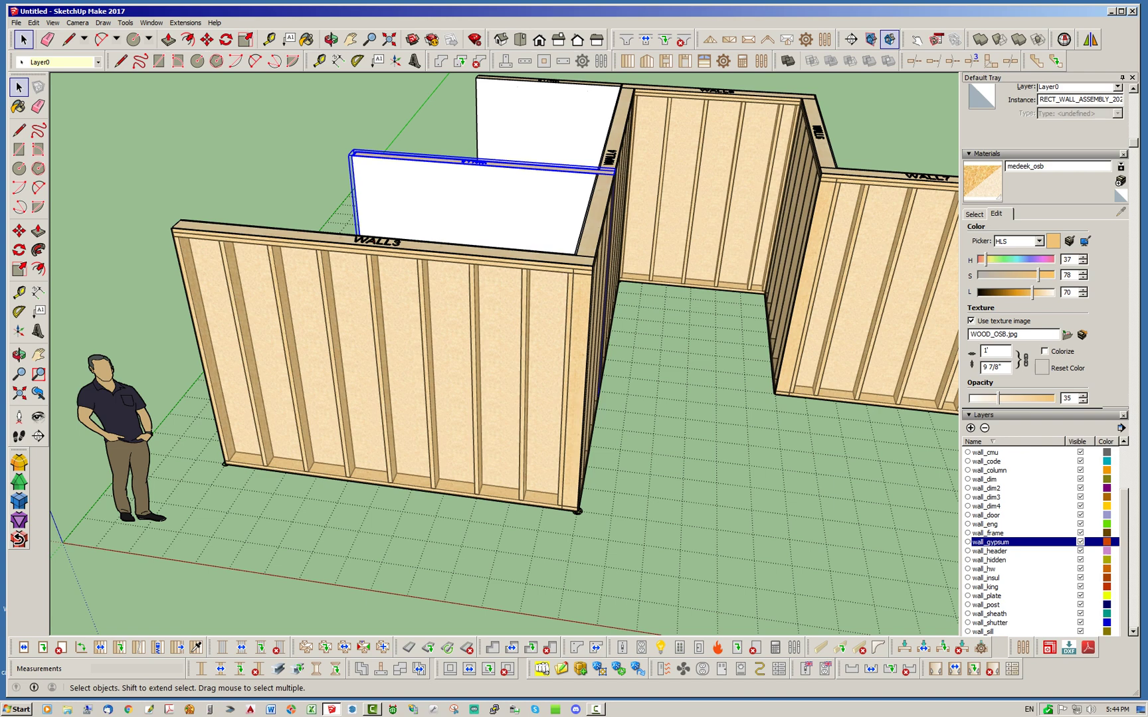
middle_click_drag(664, 252, 758, 251)
right_click(758, 251)
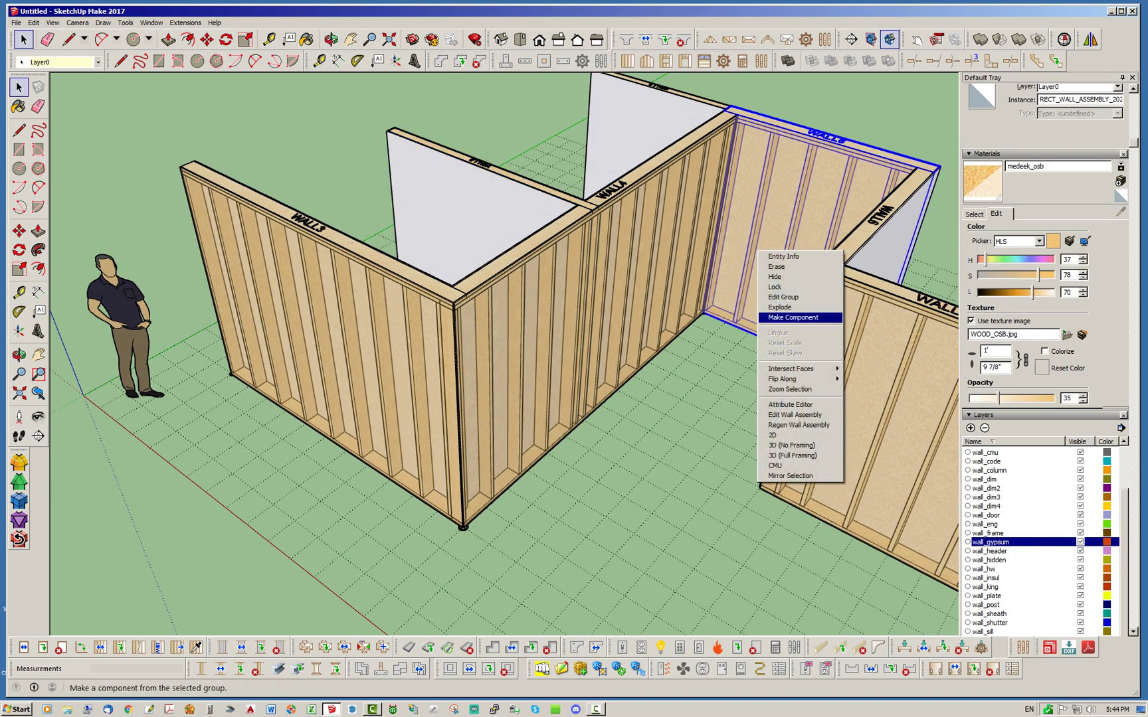
left_click(798, 425)
right_click(889, 211)
left_click(930, 386)
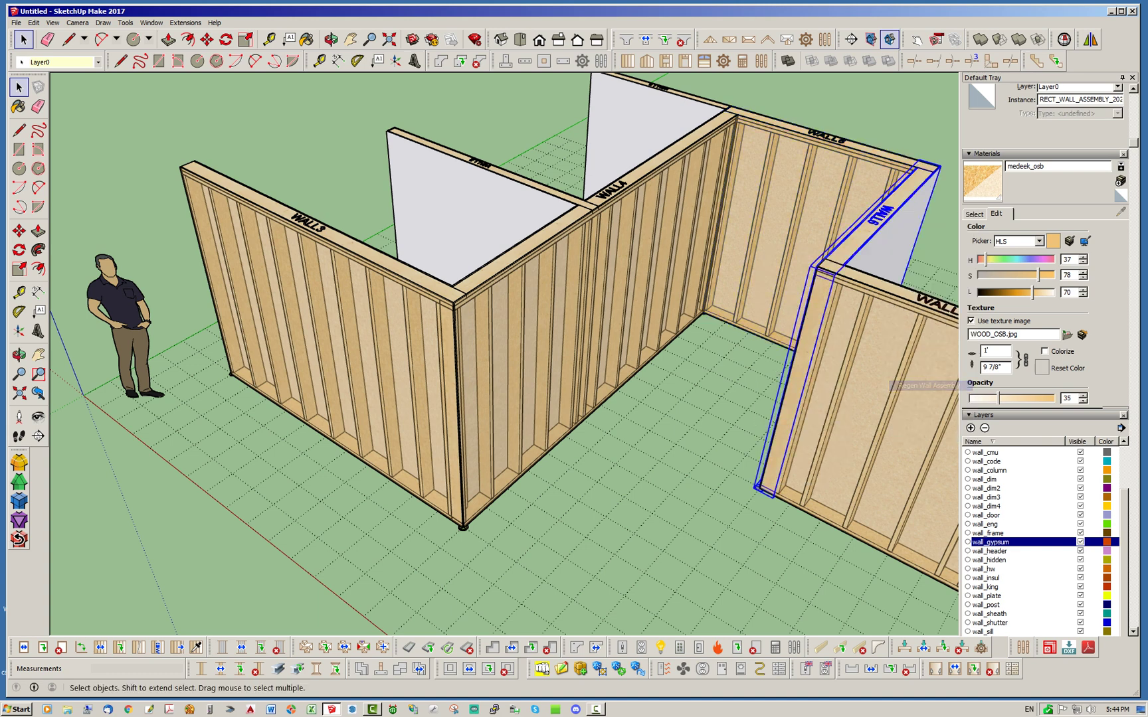
right_click(868, 346)
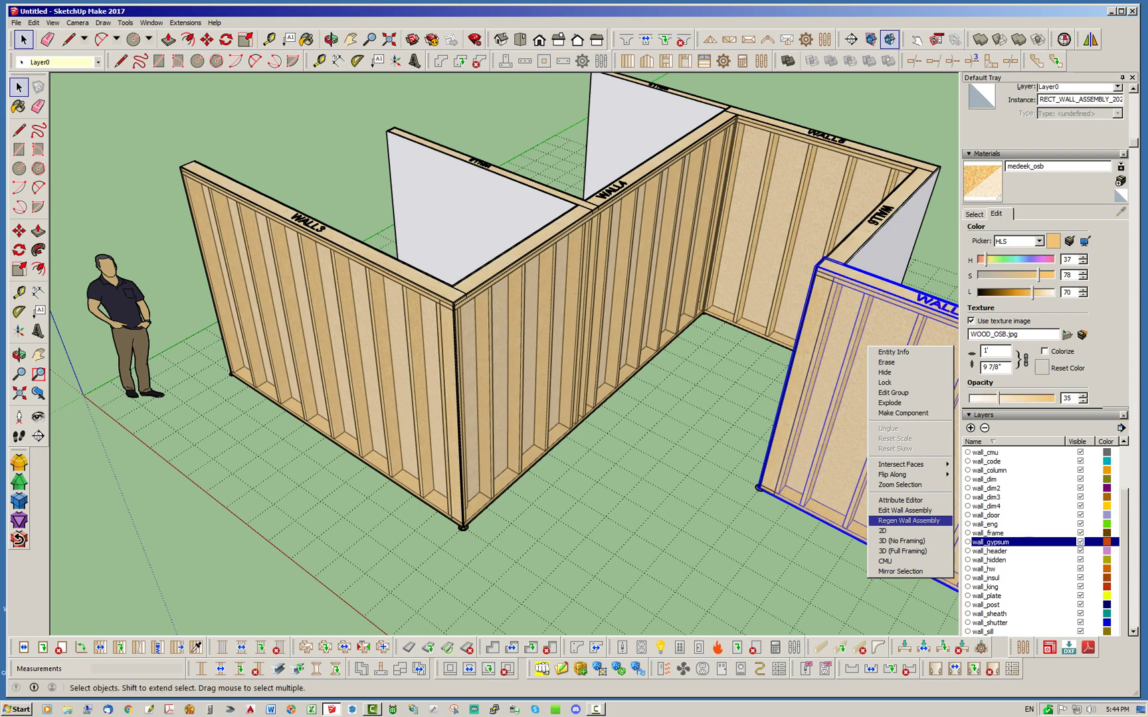
left_click(909, 521)
Check the start and end markers at the base of the WALL4 to WALL7 corners from below.
scroll(438, 352, "down", 3)
middle_click_drag(438, 352, 425, 299)
scroll(645, 449, "up", 8)
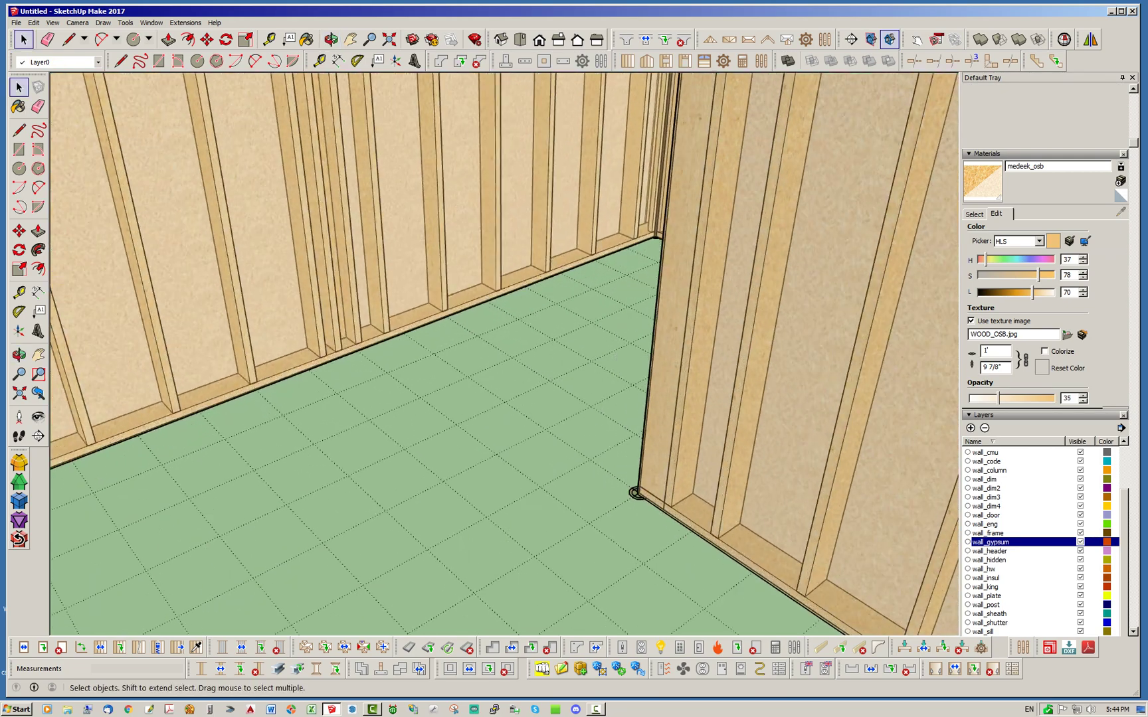
middle_click_drag(621, 469, 673, 248)
scroll(698, 385, "up", 3)
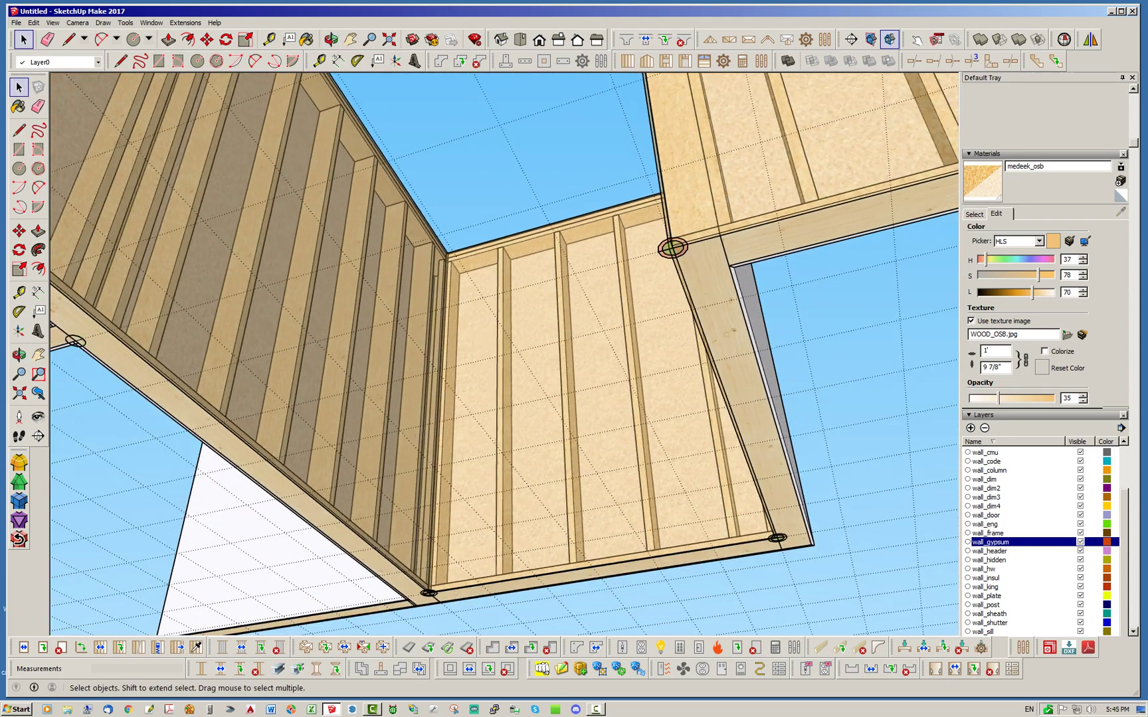
Examine the overlapping start and end markers up close at the base of the WALL5 and WALL6 corner.
scroll(777, 537, "up", 10)
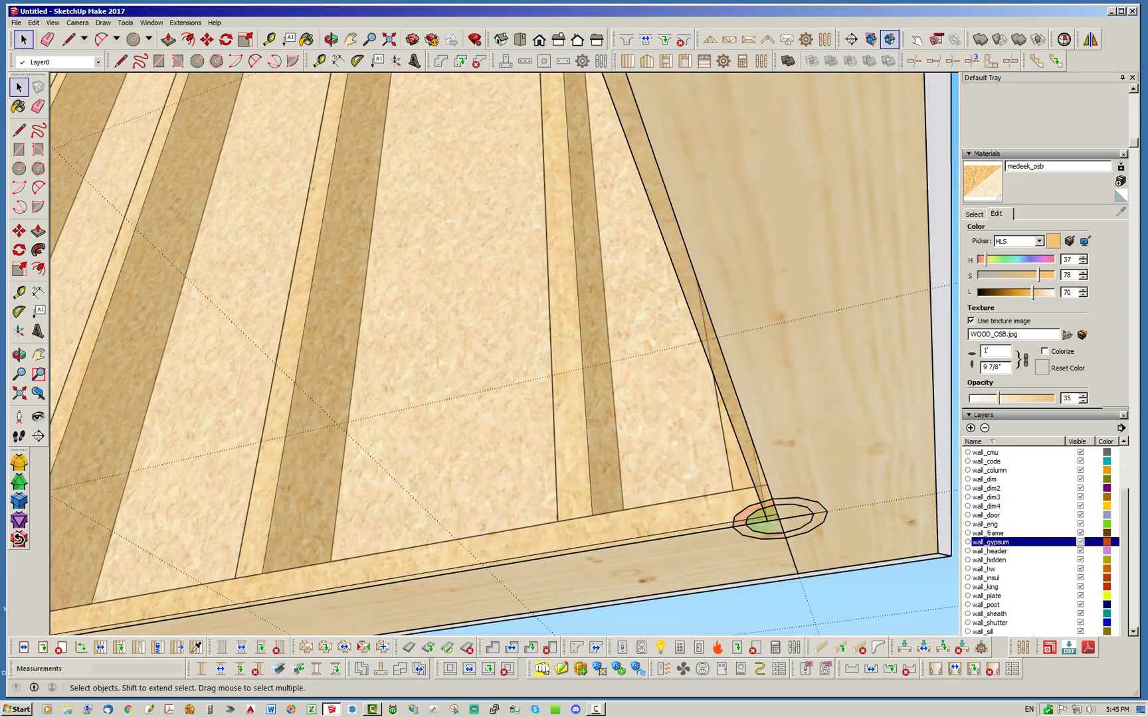
scroll(817, 492, "down", 8)
middle_click_drag(818, 492, 903, 437)
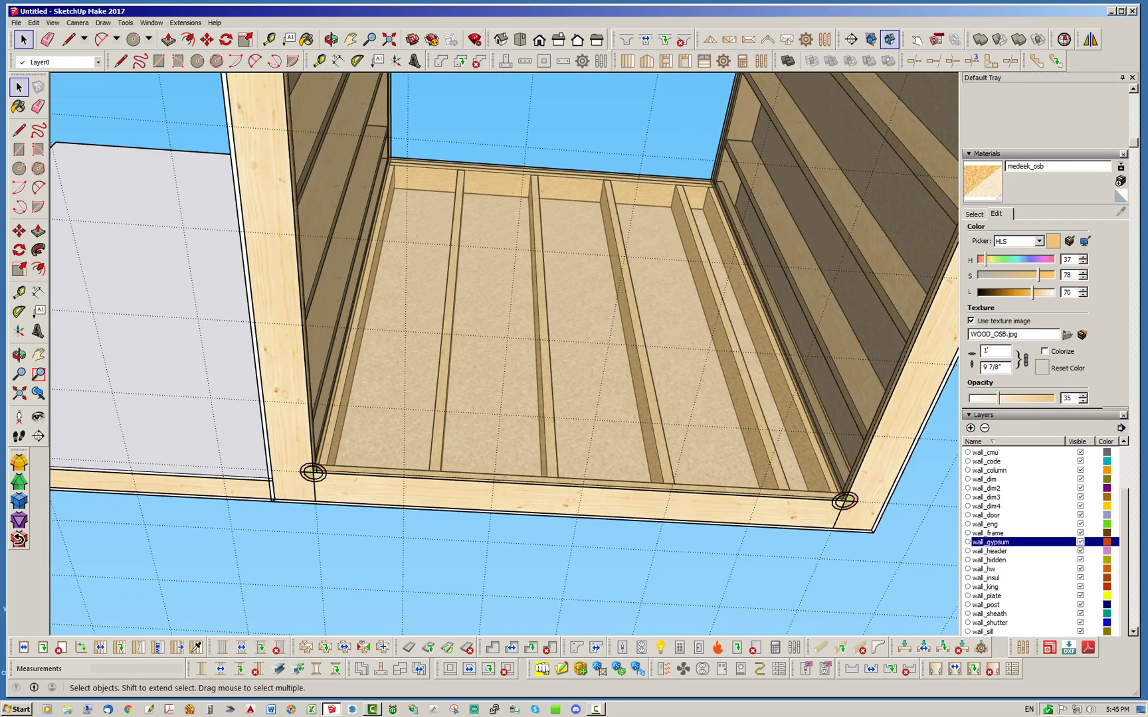
Regenerate the assembly of the gypsum-faced wall in line with WALL5 on the other side of WALL4 to add its markers.
middle_click_drag(797, 451, 897, 425)
scroll(316, 512, "down", 4)
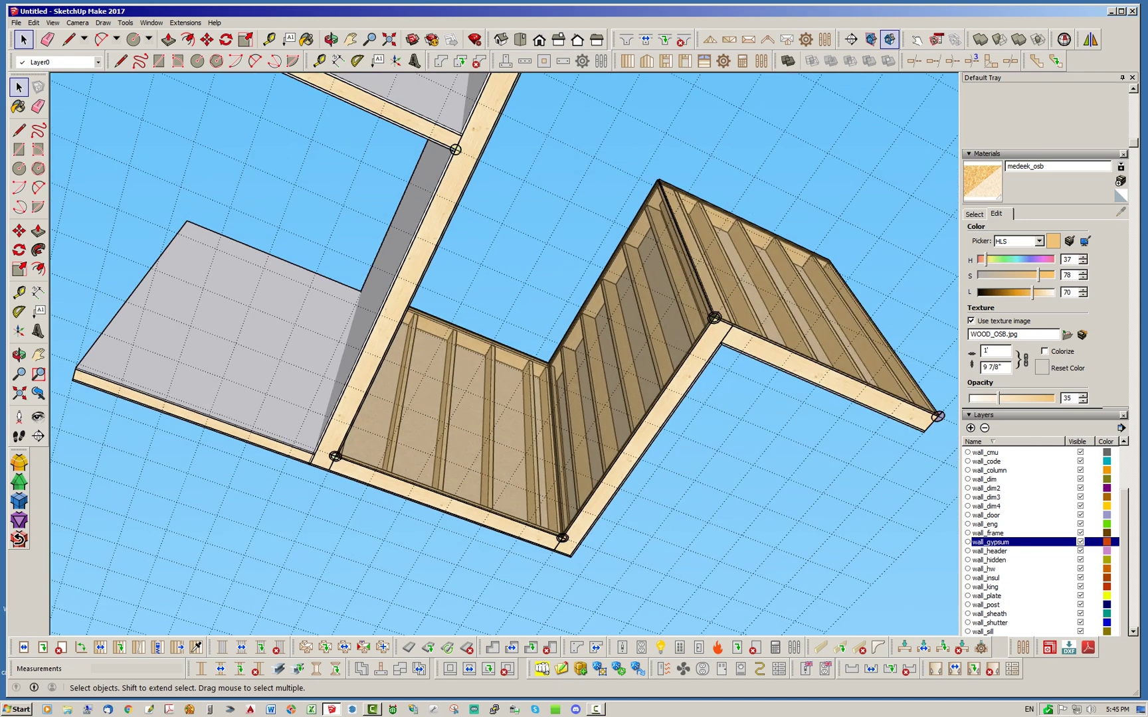
left_click(290, 443)
right_click(290, 444)
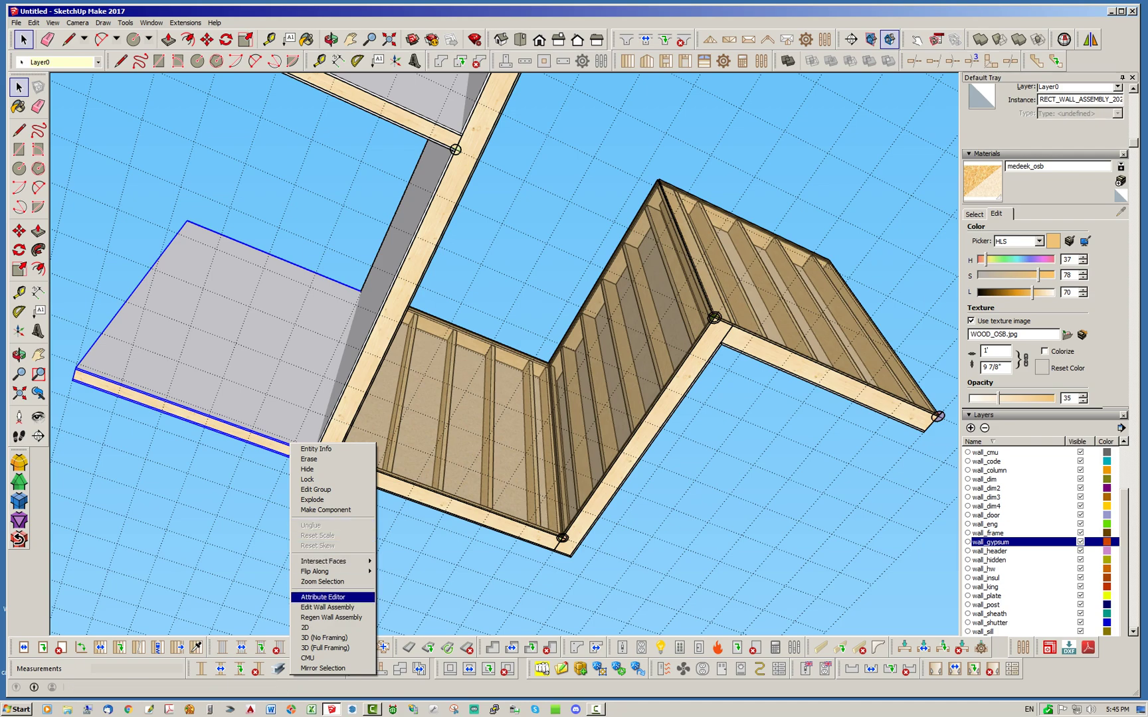
left_click(330, 617)
scroll(306, 459, "up", 8)
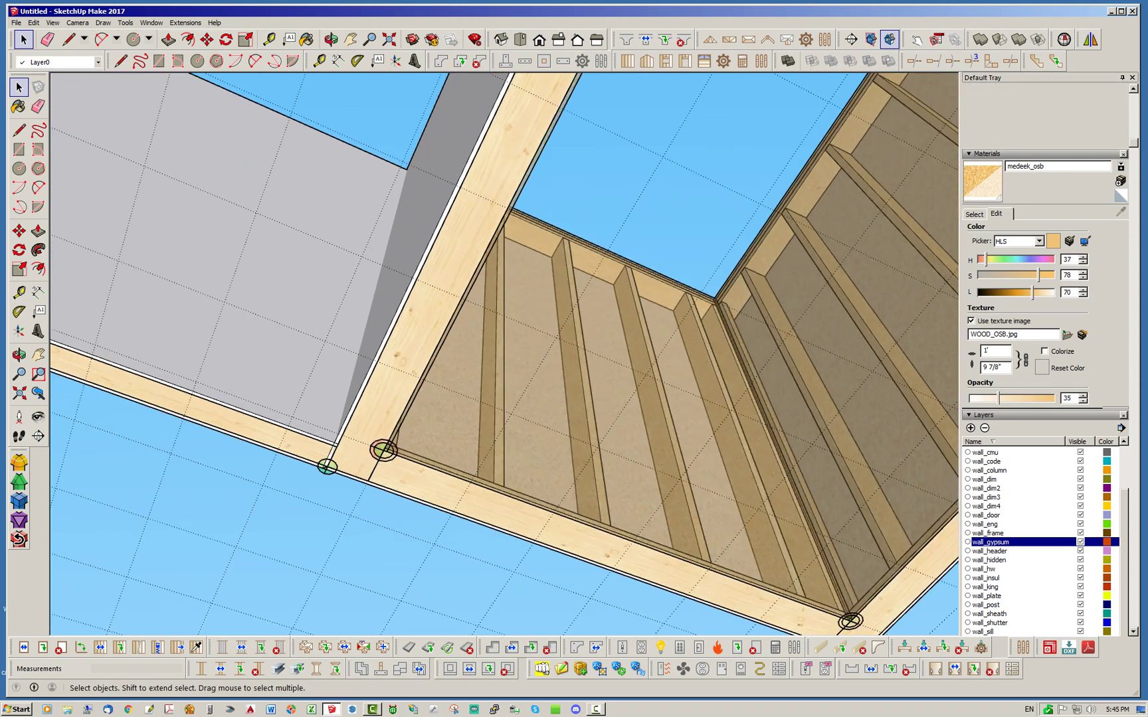
Inspect the markers where the regenerated wall meets the WALL4 and WALL5 corner, and review the wall layout from above.
middle_click_drag(306, 458, 370, 538)
middle_click_drag(370, 465, 370, 519)
scroll(432, 464, "down", 3)
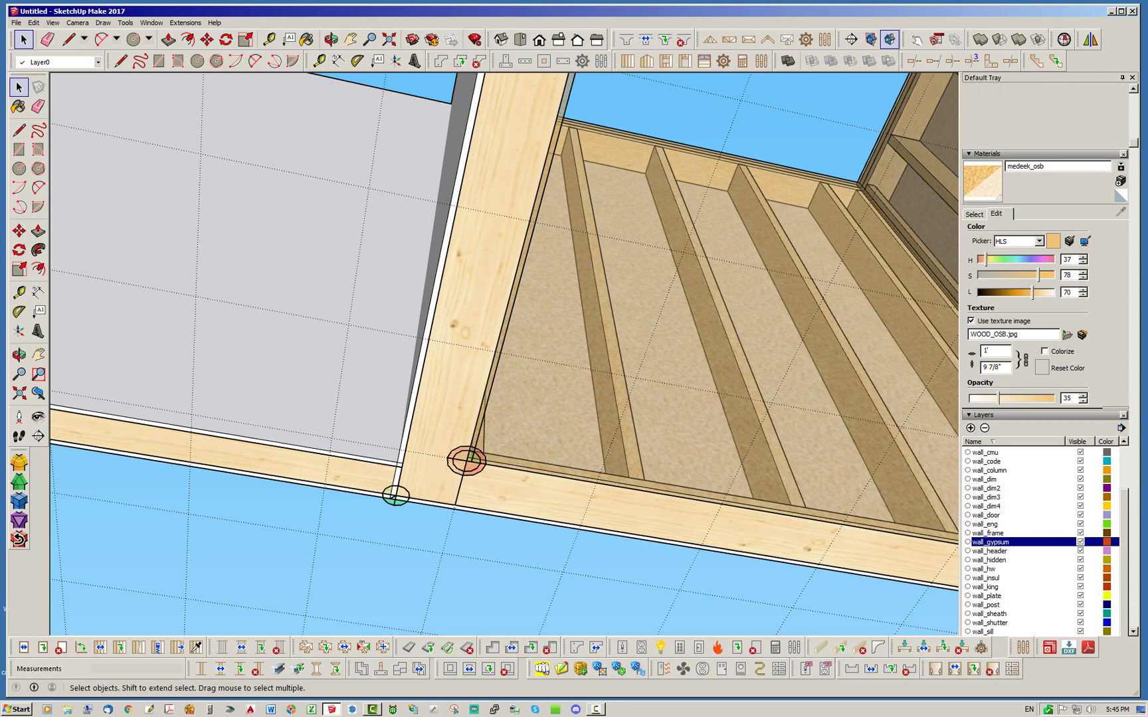
scroll(444, 494, "down", 8)
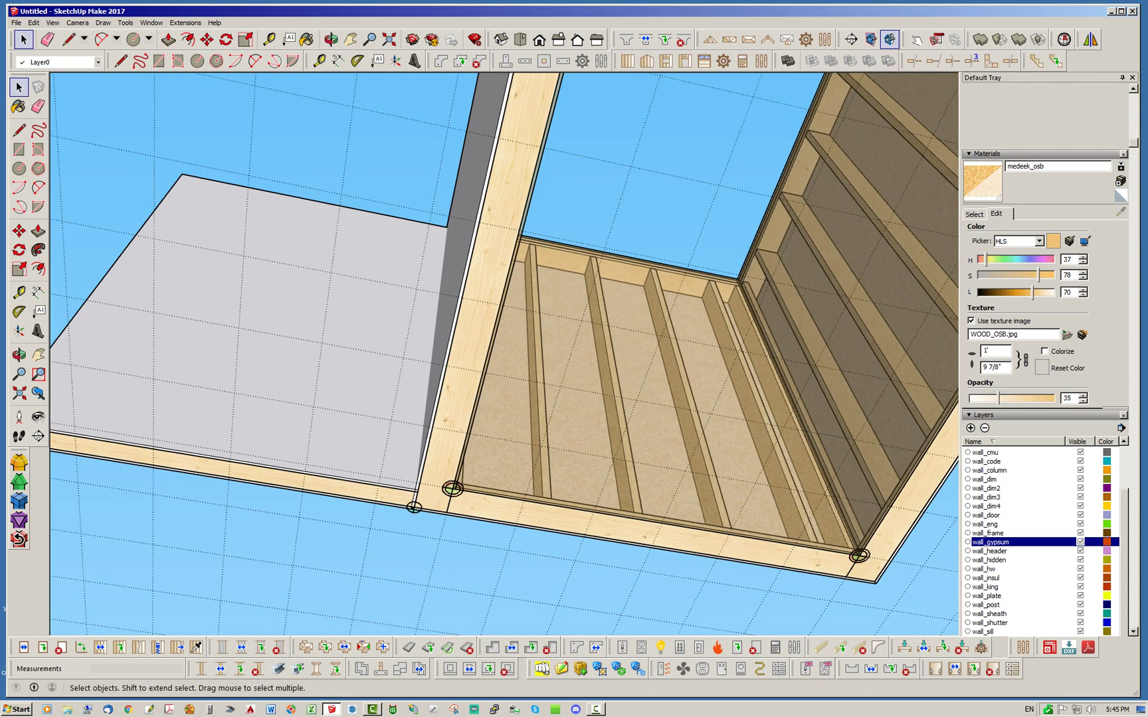
middle_click_drag(491, 253, 494, 521)
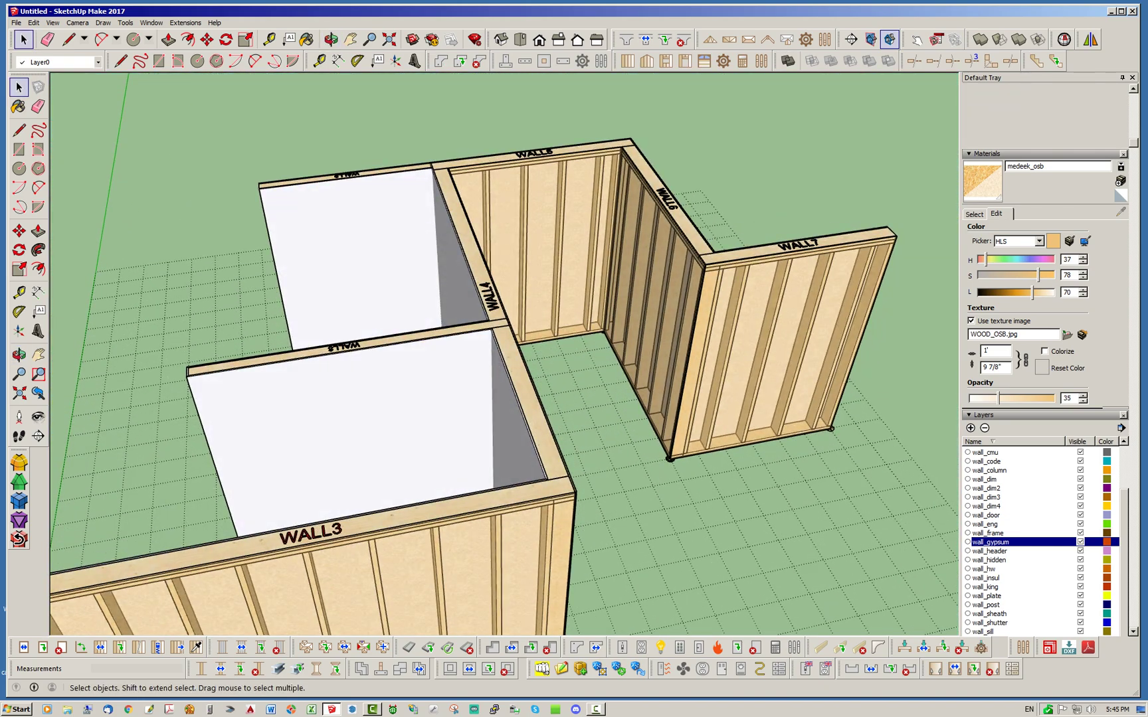